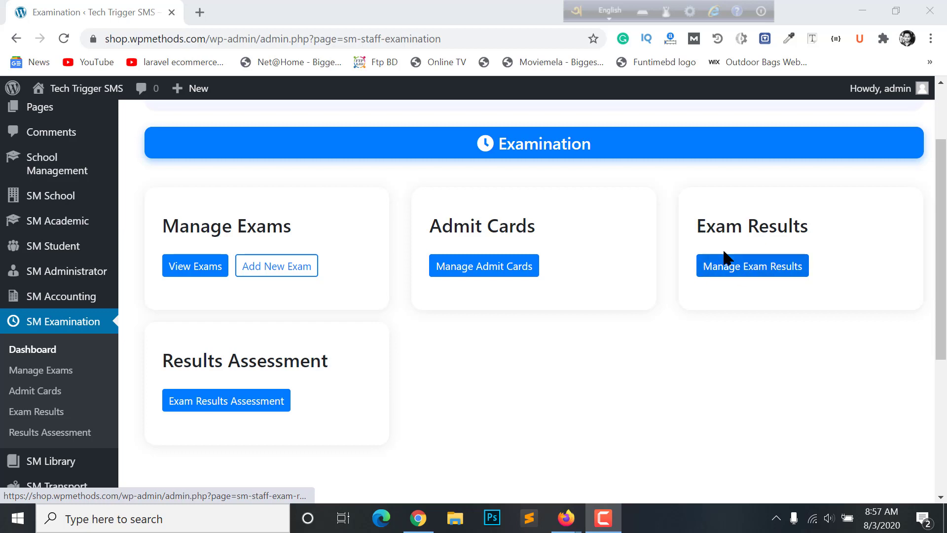
Open the SM Academic Live Classes page
scroll(16, 286, "down", 2)
scroll(16, 285, "up", 2)
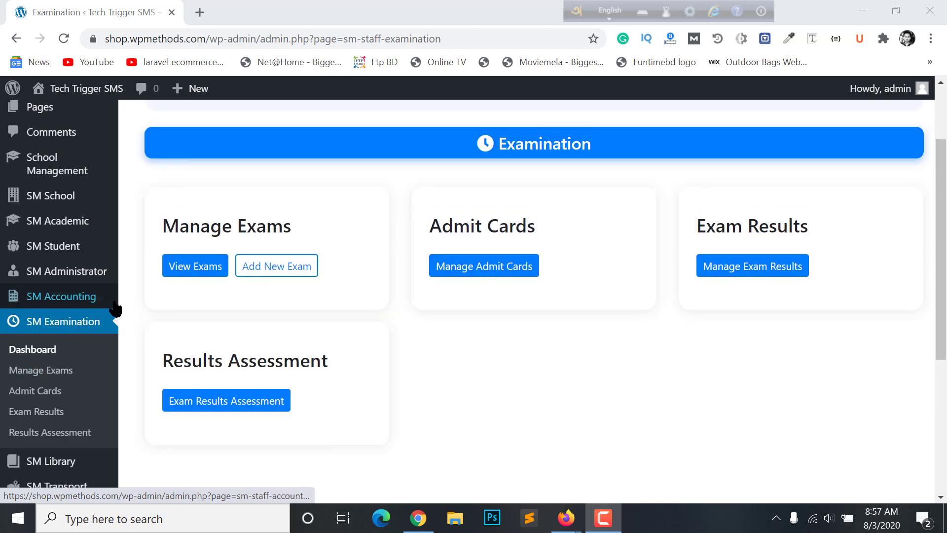
mouse_move(56, 281)
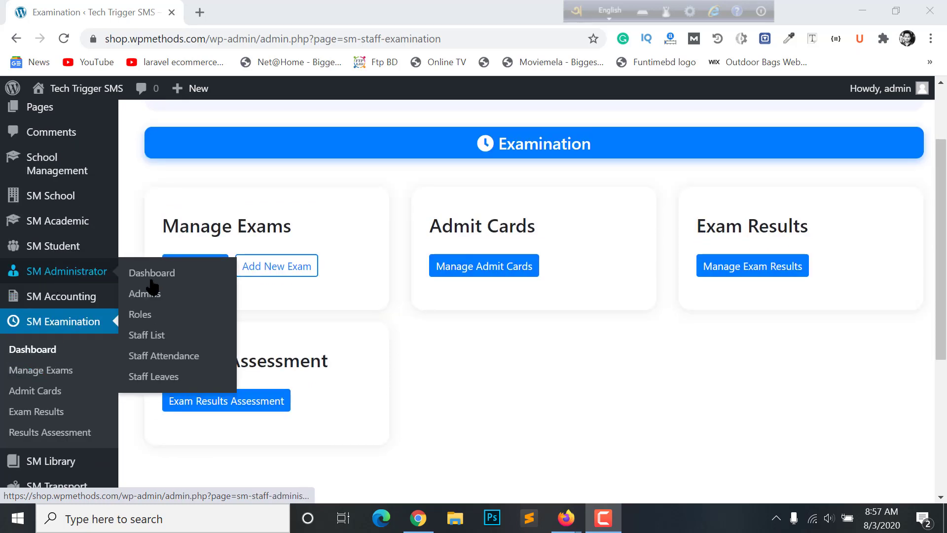
scroll(345, 306, "down", 2)
scroll(365, 318, "up", 4)
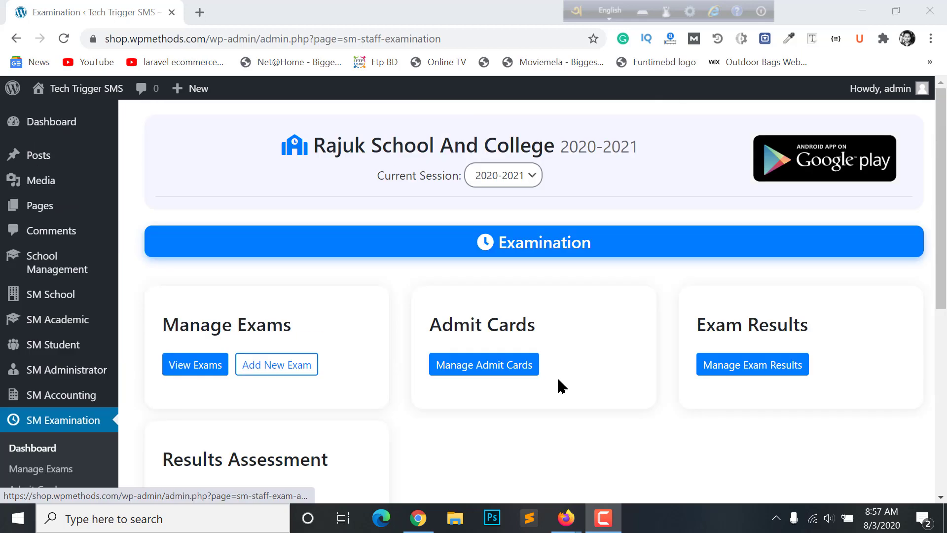
mouse_move(71, 322)
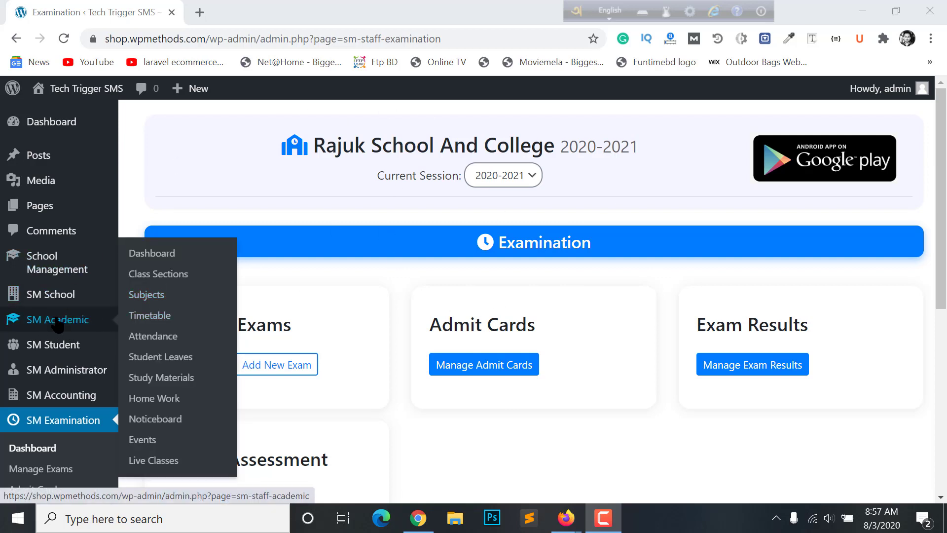
left_click(163, 461)
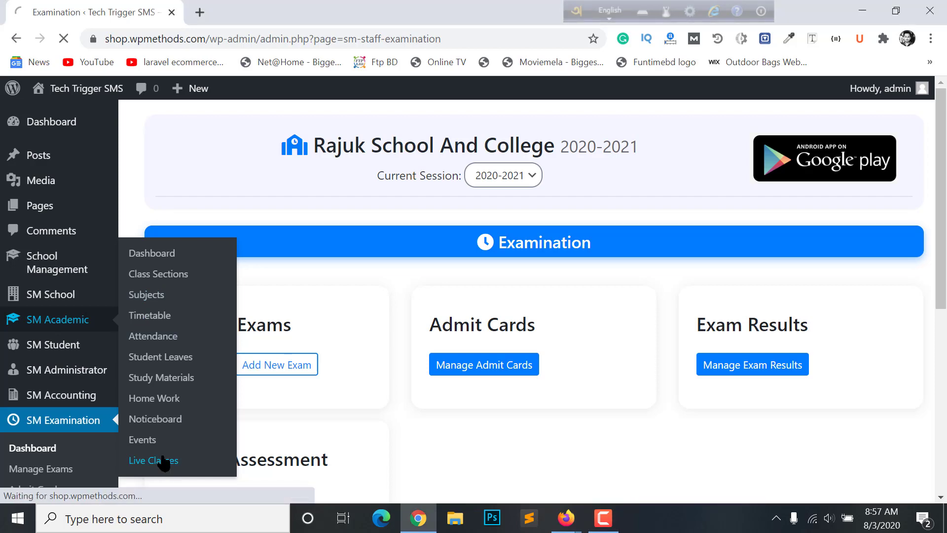
scroll(37, 346, "down", 5)
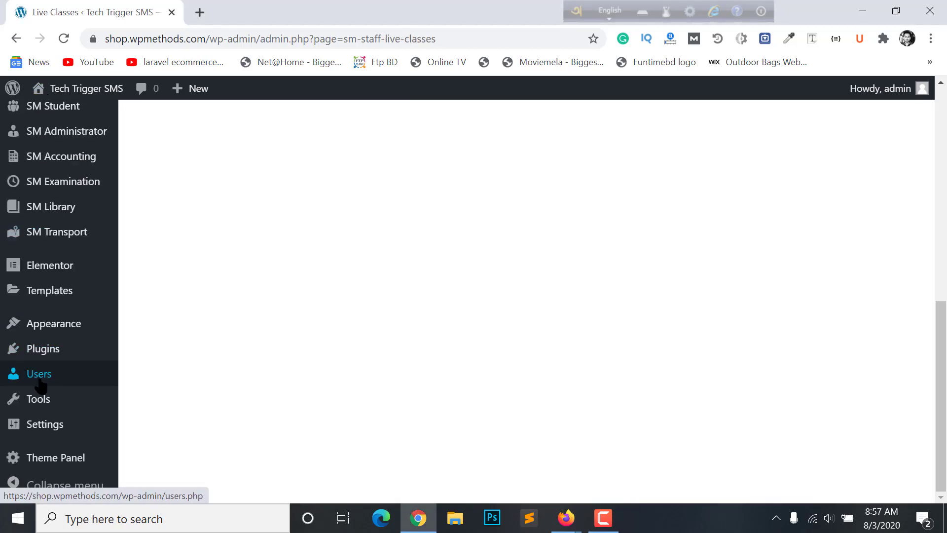
scroll(39, 375, "up", 5)
scroll(30, 295, "down", 1)
scroll(59, 355, "down", 4)
scroll(63, 348, "up", 5)
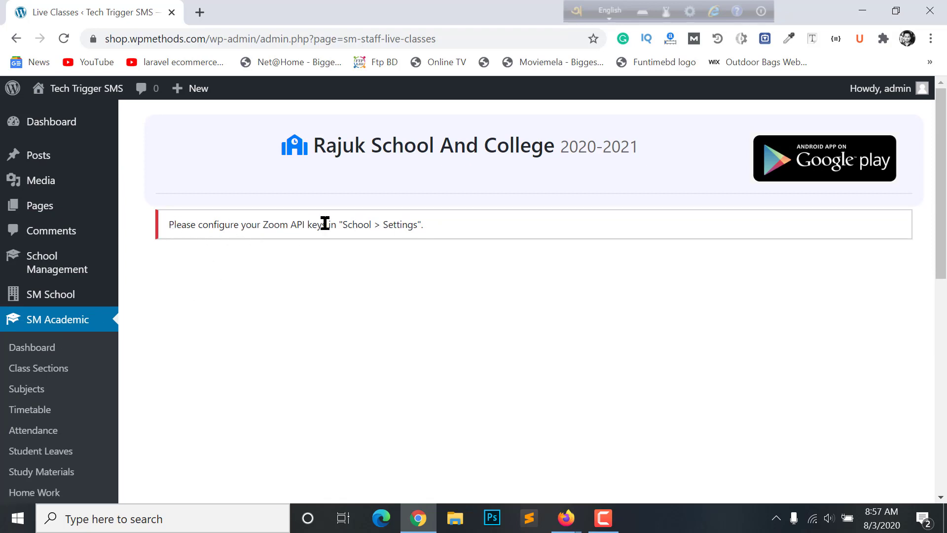
Read the notice that Zoom API keys need configuring, then go to SM School Settings
left_click_drag(423, 224, 237, 218)
left_click(359, 229)
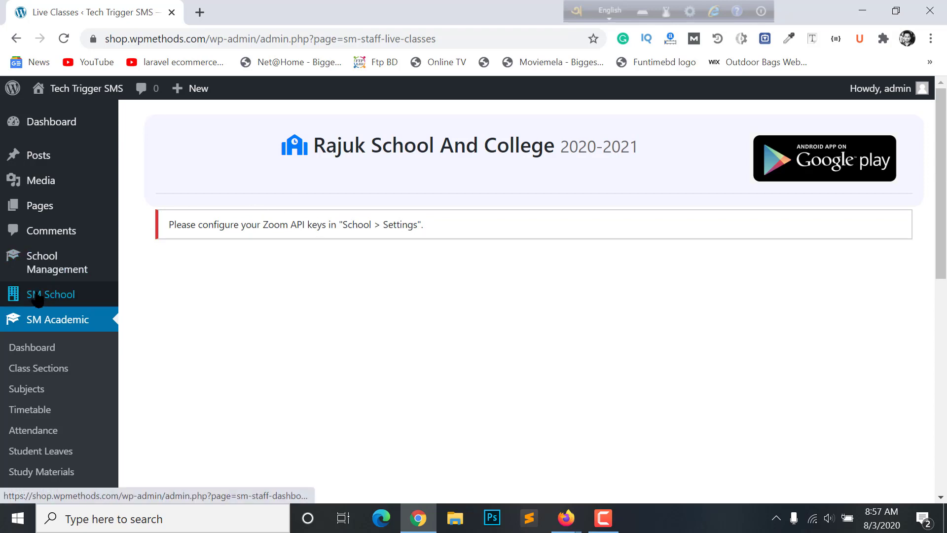
scroll(49, 299, "down", 2)
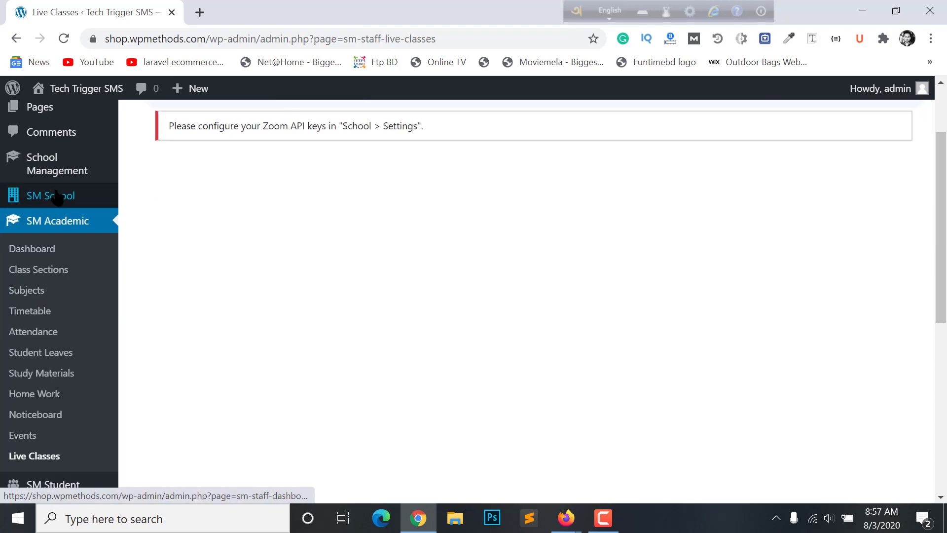
mouse_move(52, 196)
left_click(146, 240)
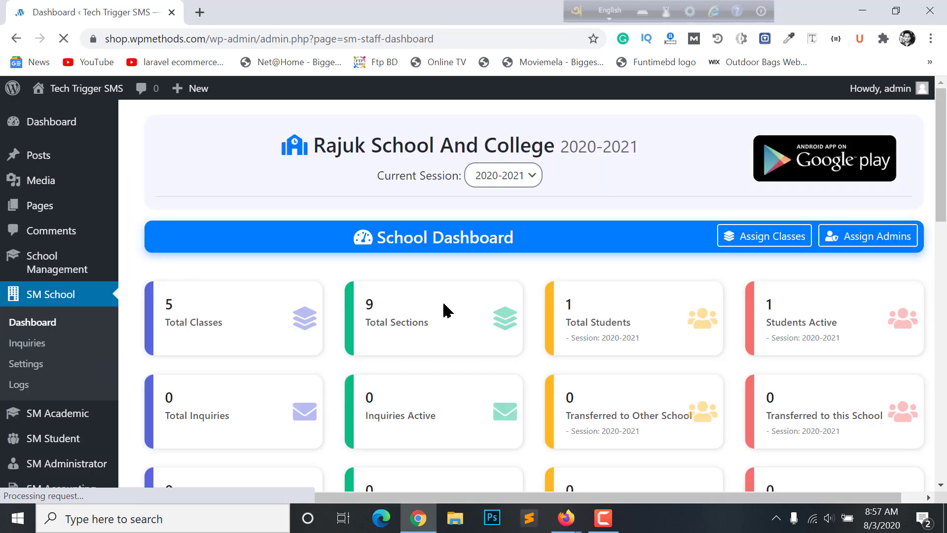
Show the Zoom - Live Classes settings tab and focus its empty API Key and Secret fields
left_click(27, 364)
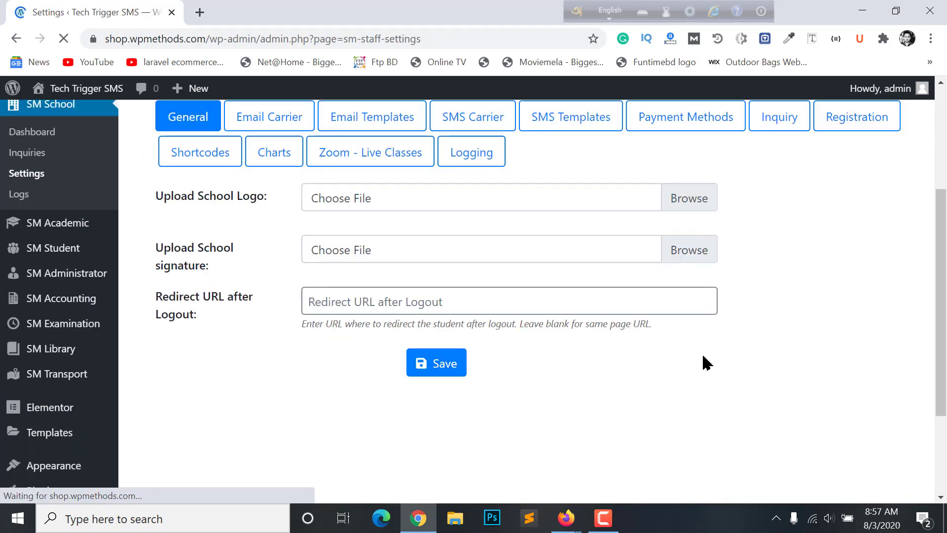
scroll(703, 358, "up", 2)
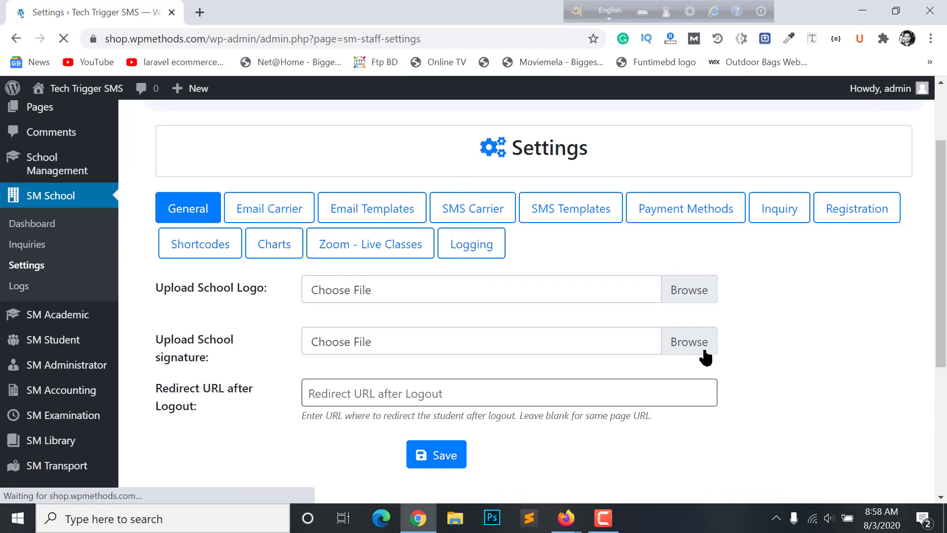
left_click(334, 254)
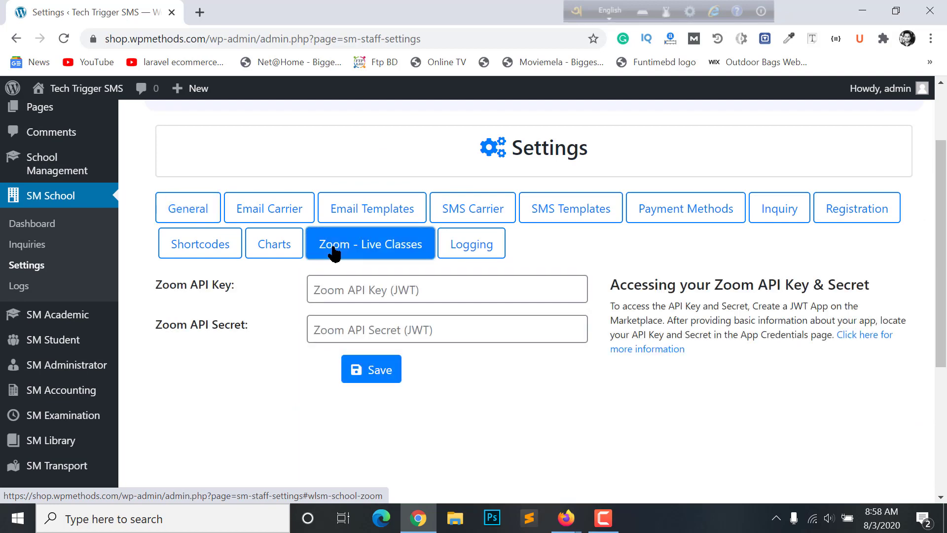
left_click(216, 295)
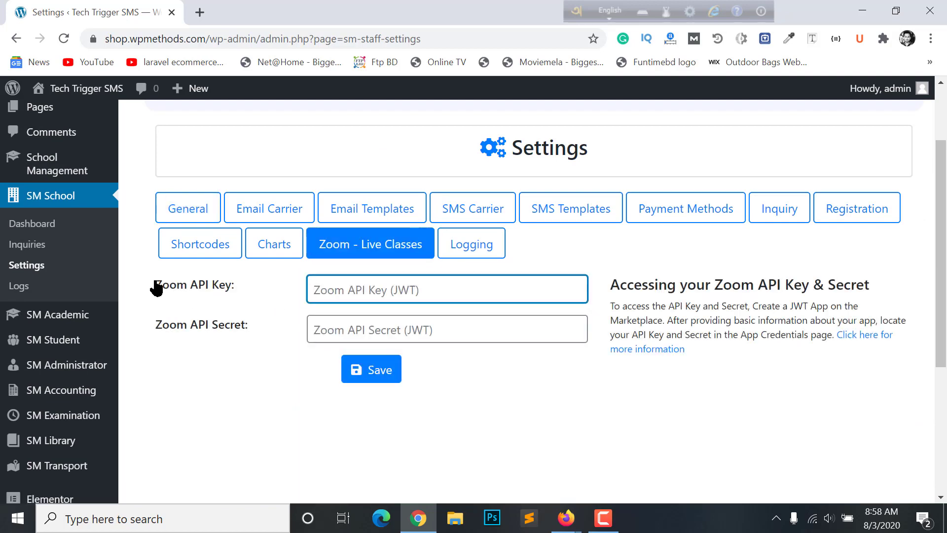
left_click(412, 327)
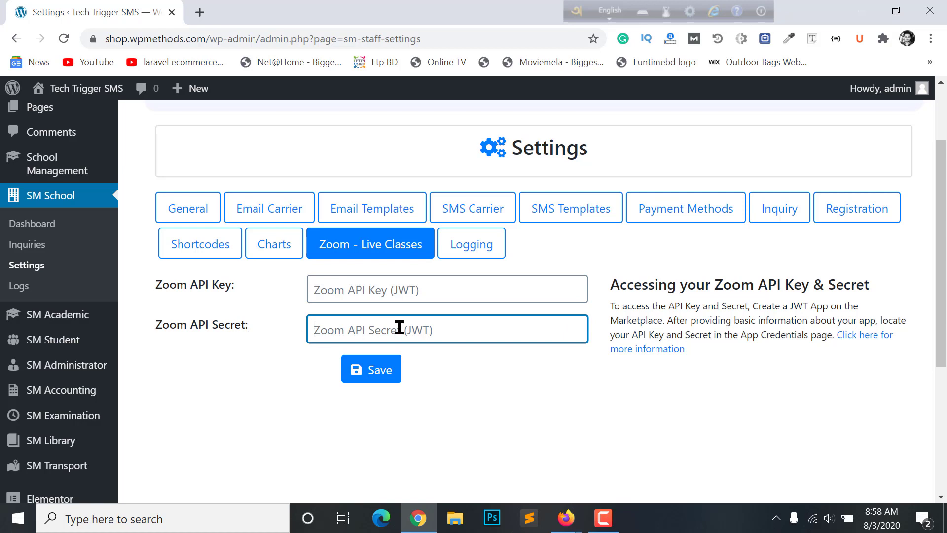
left_click(411, 290)
left_click(414, 319)
left_click(408, 298)
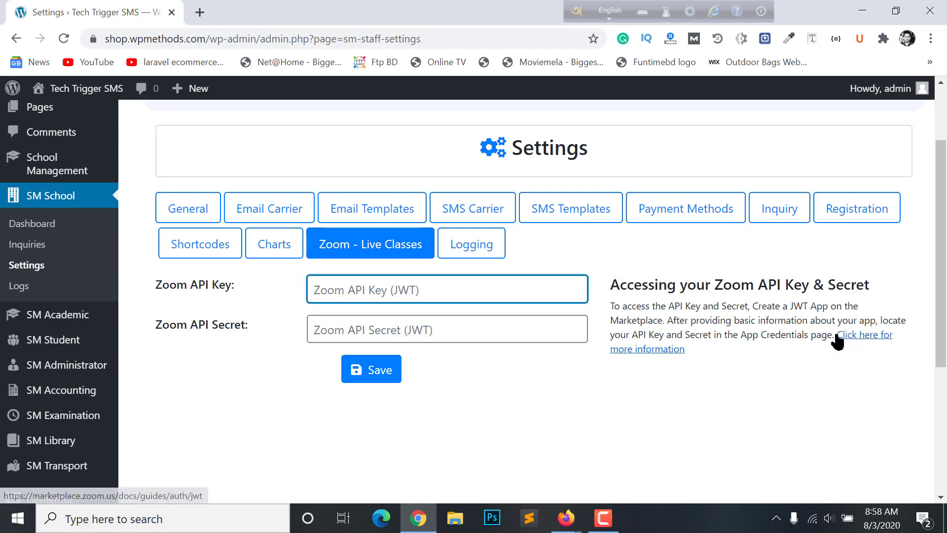
Open the JWT With Zoom guide and read its Accessing your API Key & Secret section
left_click(867, 340)
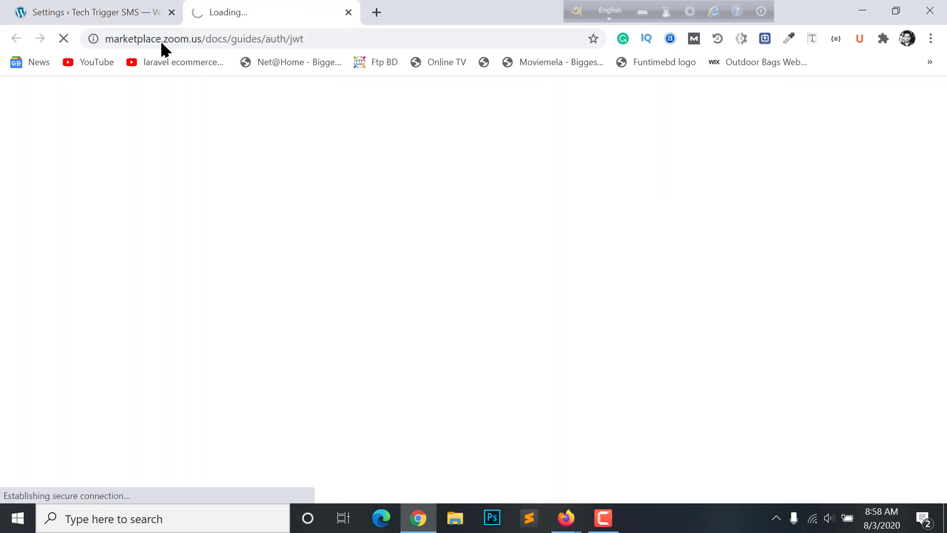
scroll(360, 323, "down", 3)
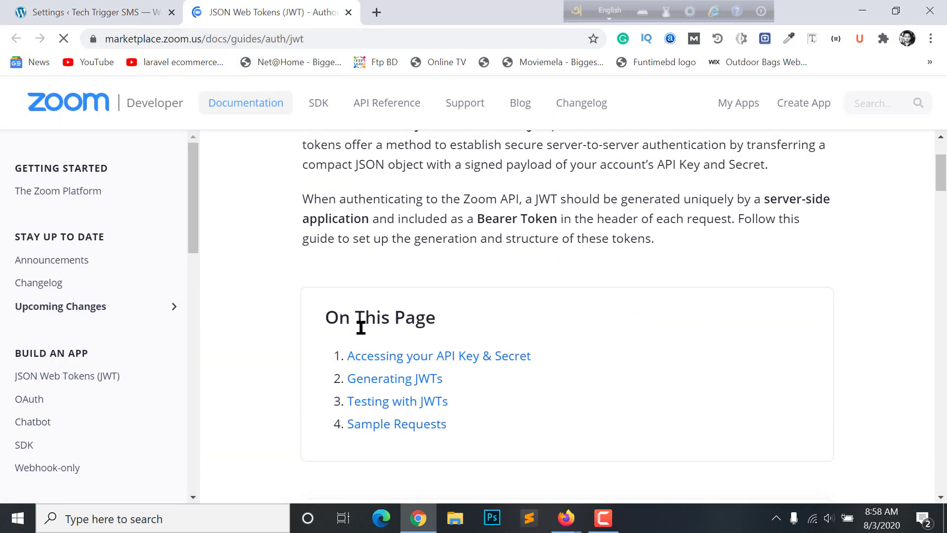
scroll(432, 298, "down", 15)
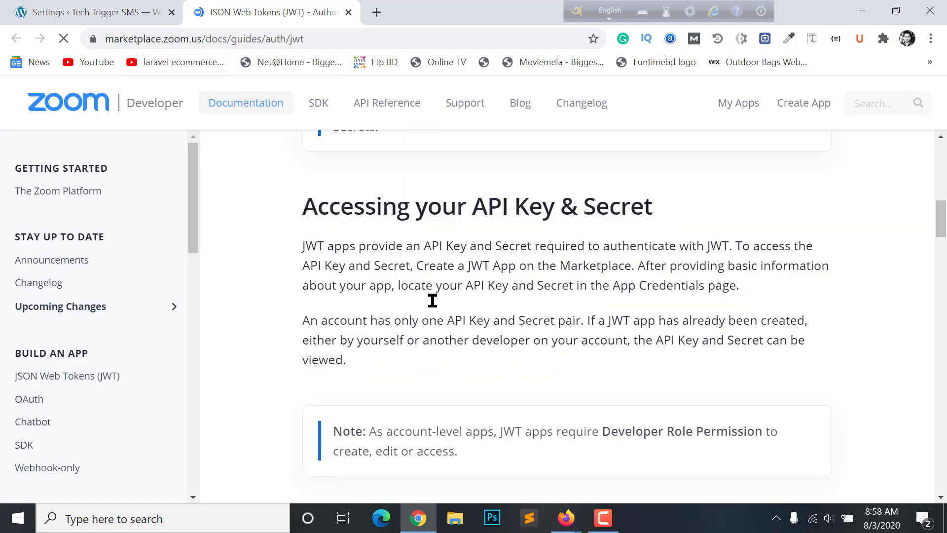
scroll(433, 300, "down", 15)
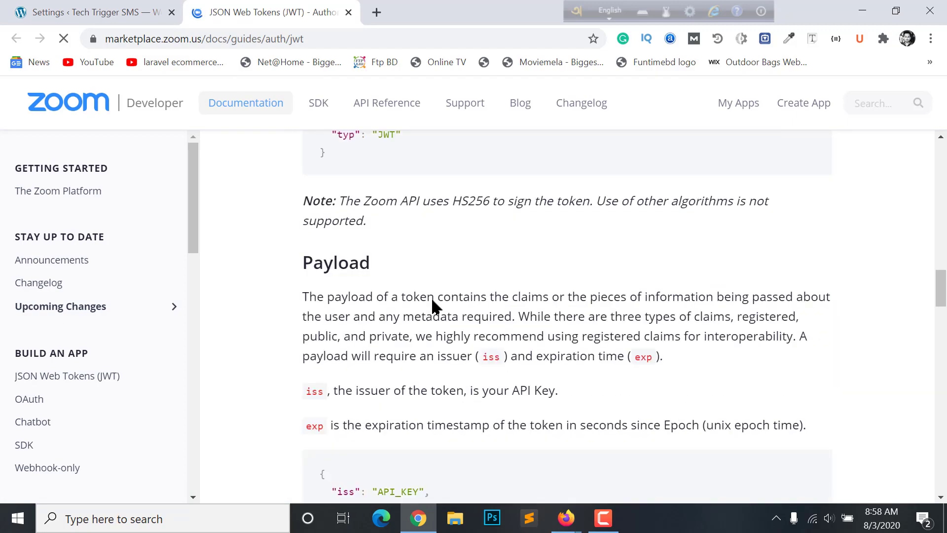
scroll(432, 306, "up", 20)
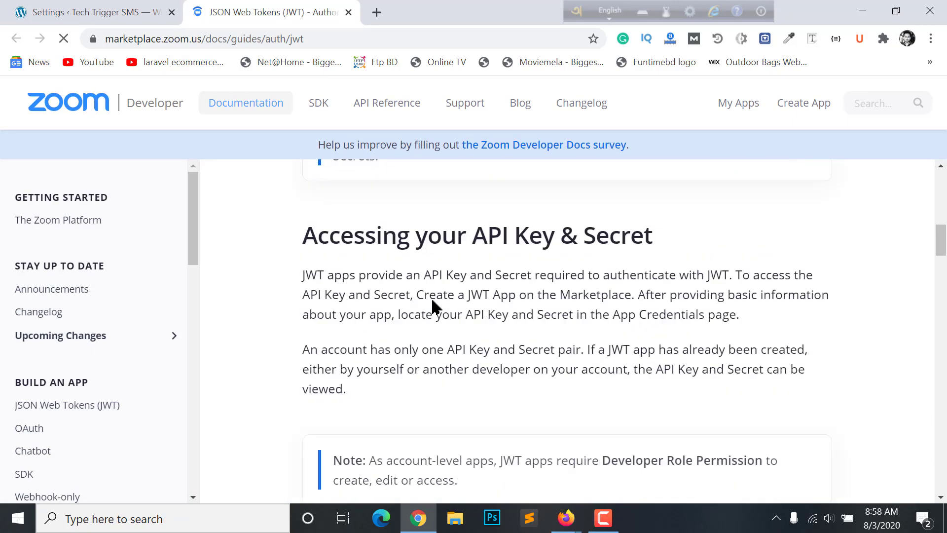
scroll(432, 305, "up", 3)
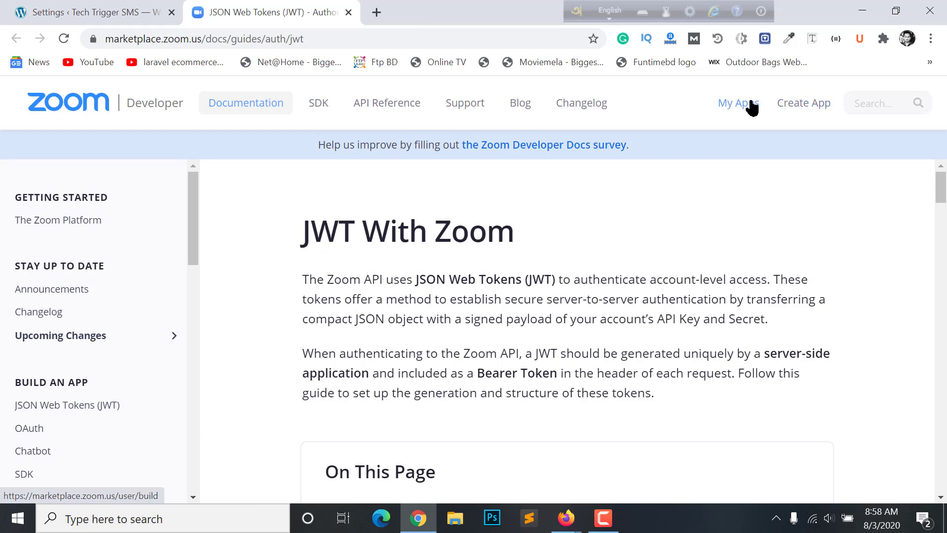
Start Create App from the developer docs header and look over the Zoom Sign In page
left_click(794, 105)
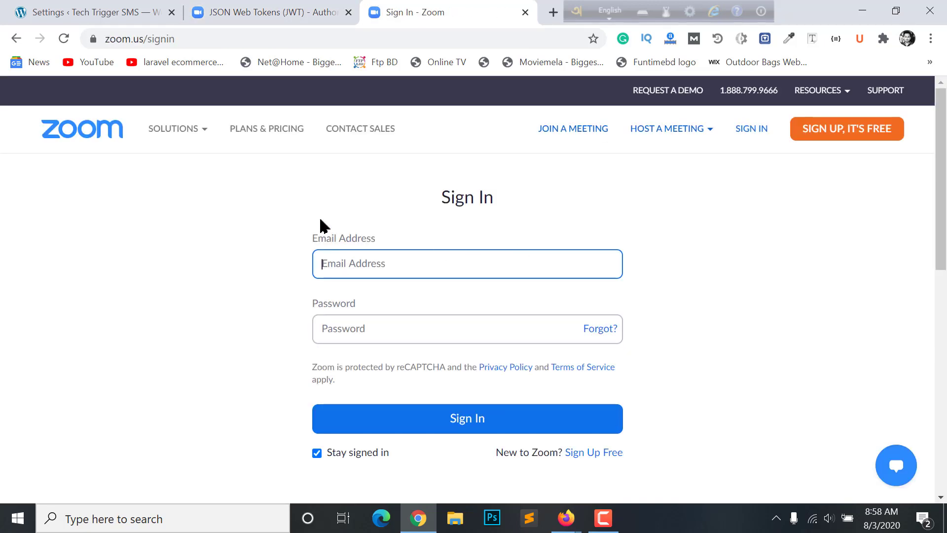
scroll(370, 245, "down", 4)
scroll(375, 220, "up", 3)
scroll(337, 222, "down", 1)
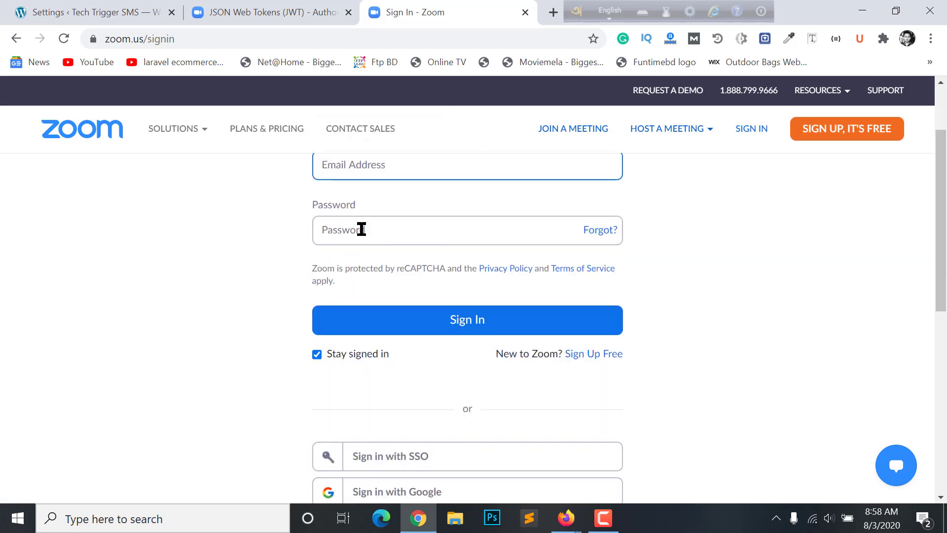
scroll(361, 229, "up", 2)
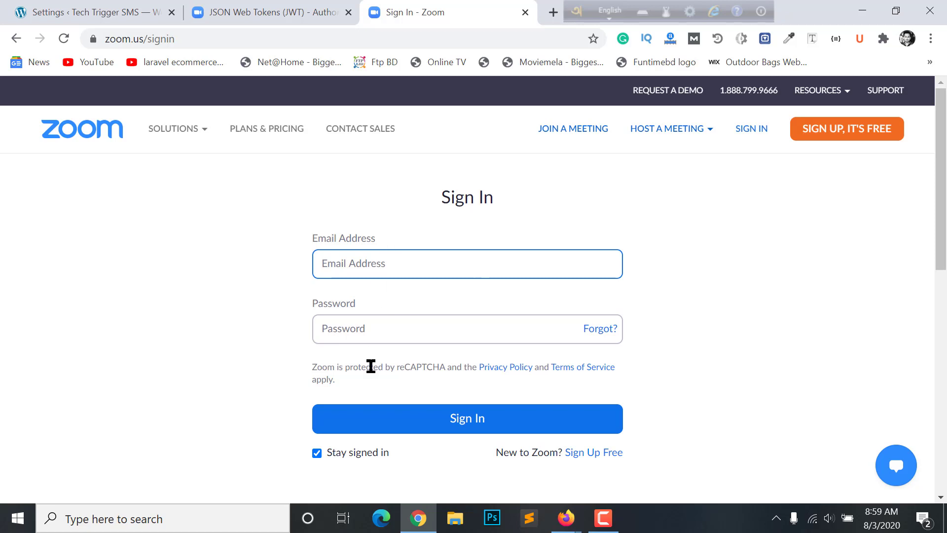
scroll(427, 328, "down", 6)
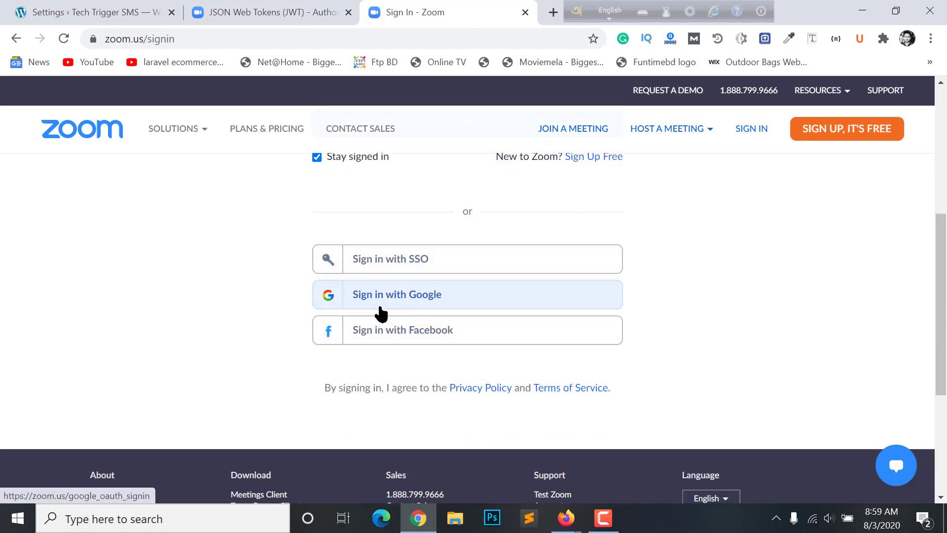
scroll(394, 311, "up", 2)
scroll(391, 296, "down", 4)
scroll(391, 296, "up", 4)
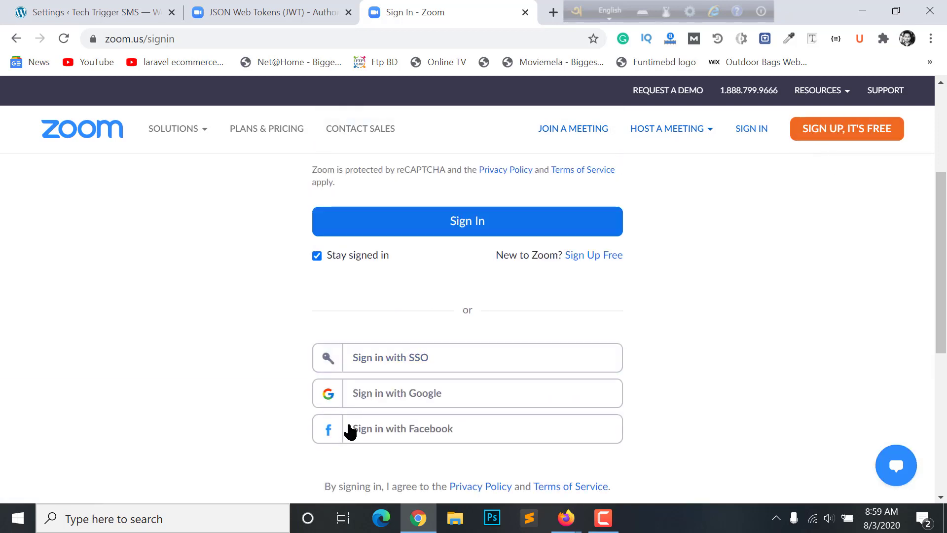
scroll(731, 296, "up", 4)
scroll(390, 277, "down", 6)
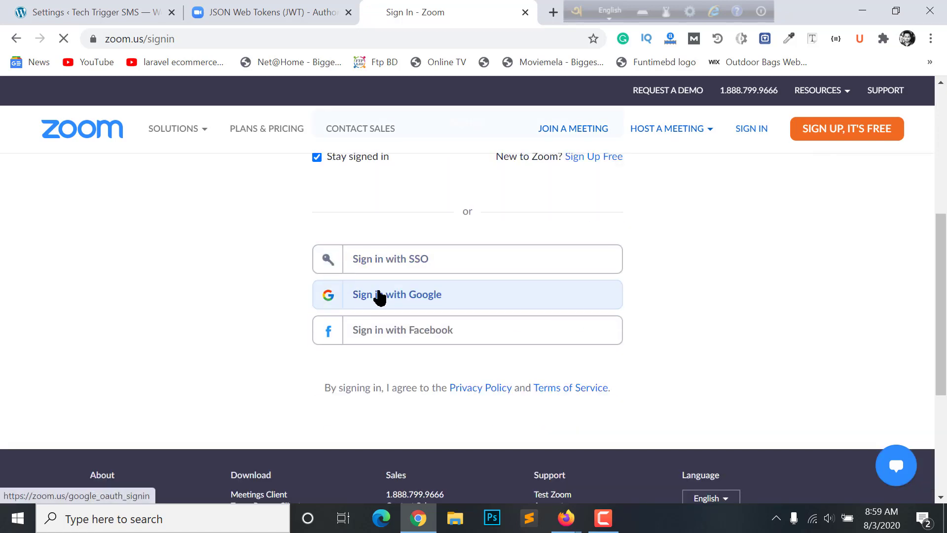
Sign in with Google, confirm the birth month, day and year, and create the Zoom account
left_click(405, 298)
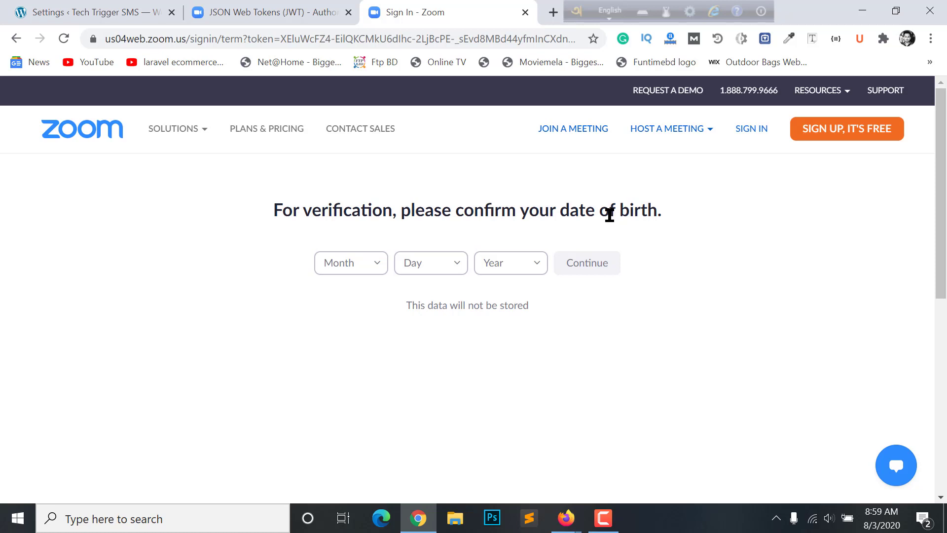
left_click(370, 273)
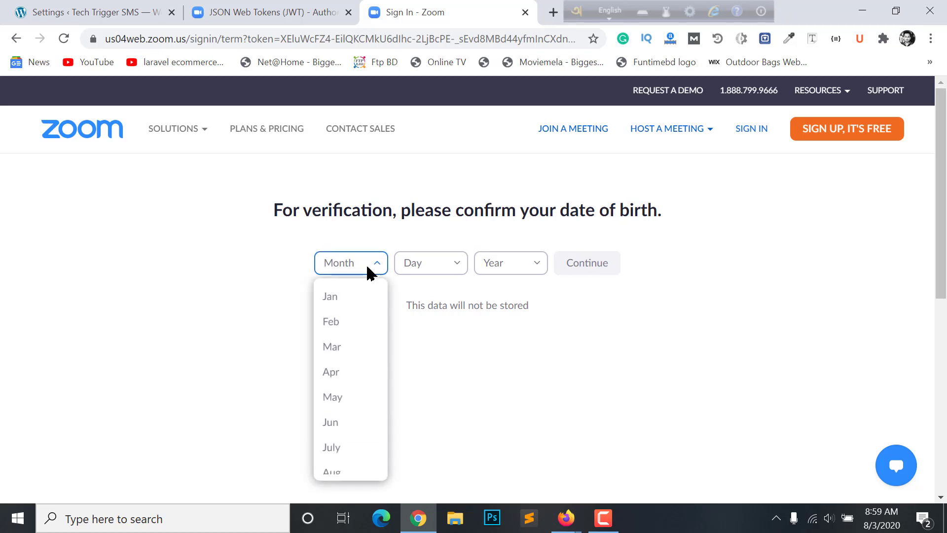
left_click(333, 397)
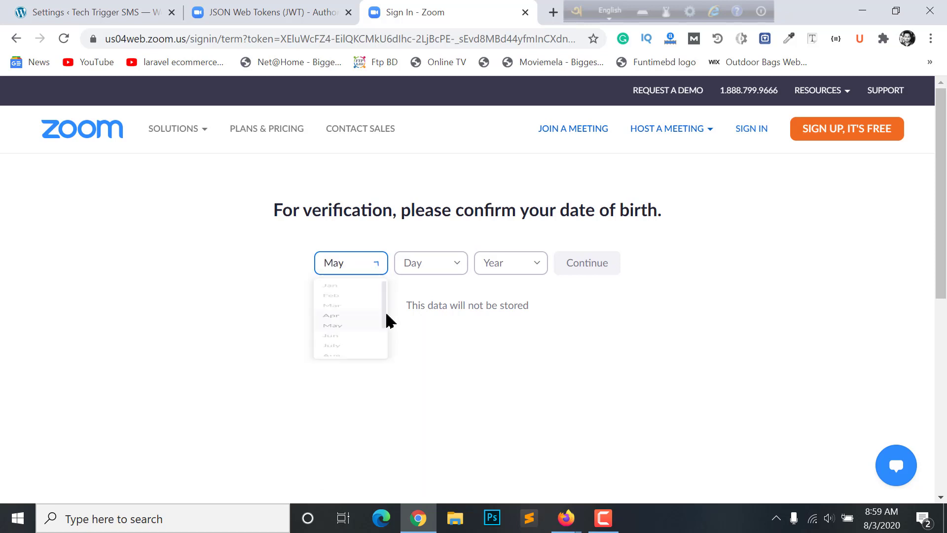
left_click(436, 275)
left_click(434, 372)
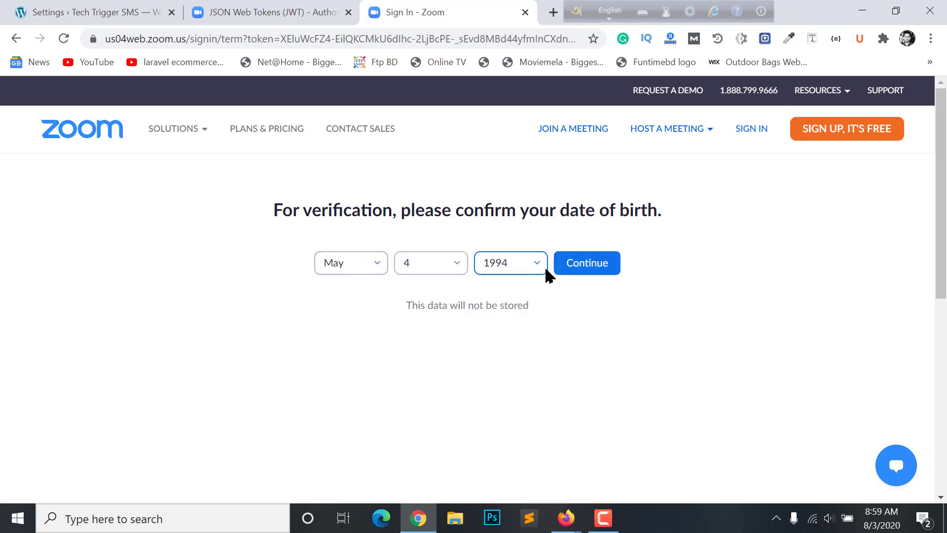
left_click(567, 271)
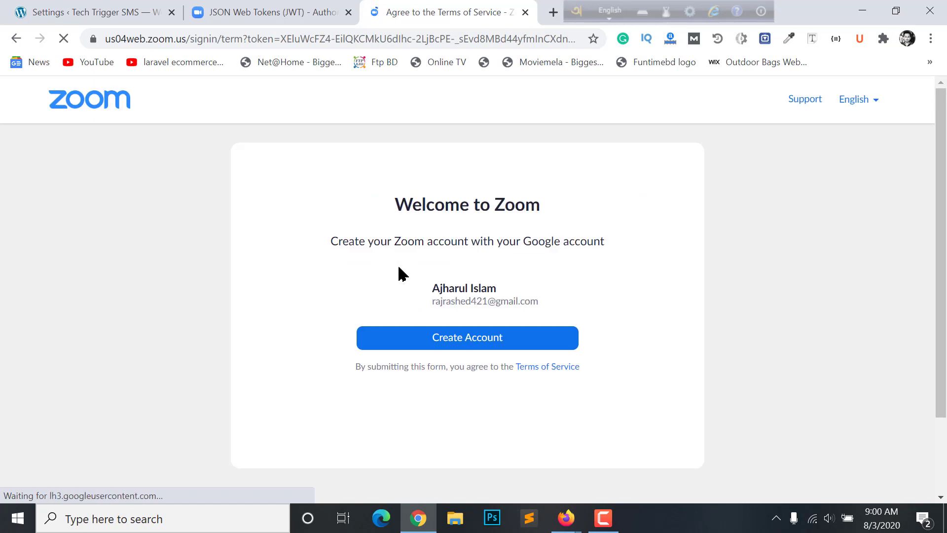
left_click(464, 343)
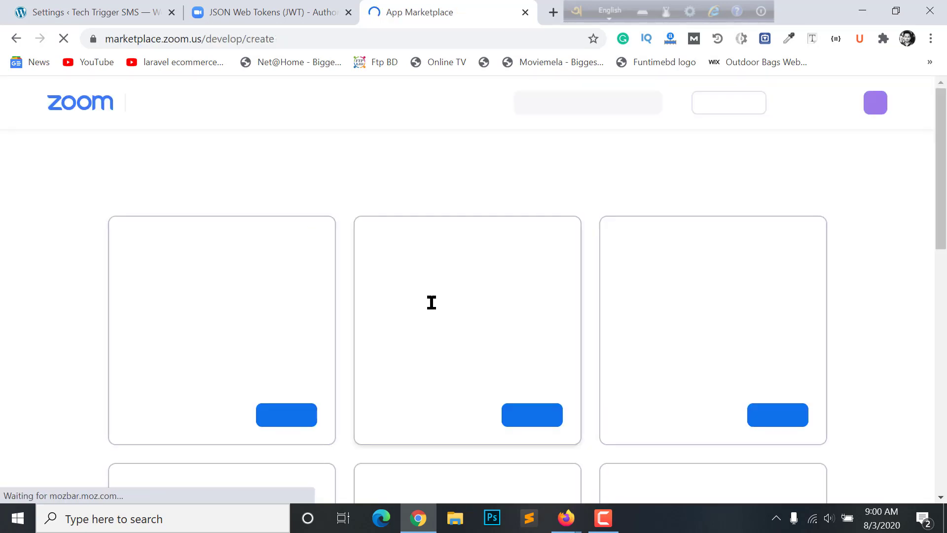
Browse the App Marketplace's list of app types
scroll(558, 349, "down", 4)
scroll(261, 256, "up", 4)
scroll(266, 321, "down", 10)
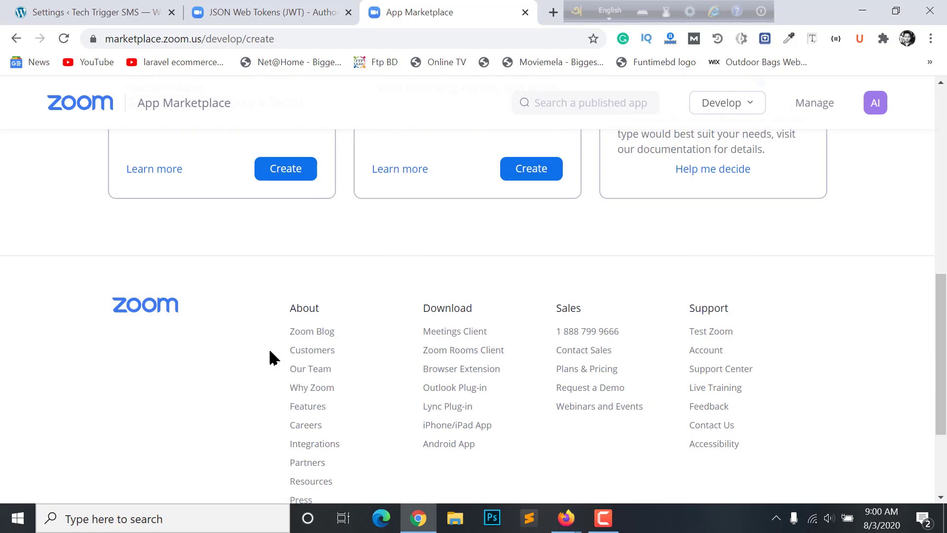
scroll(761, 397, "up", 10)
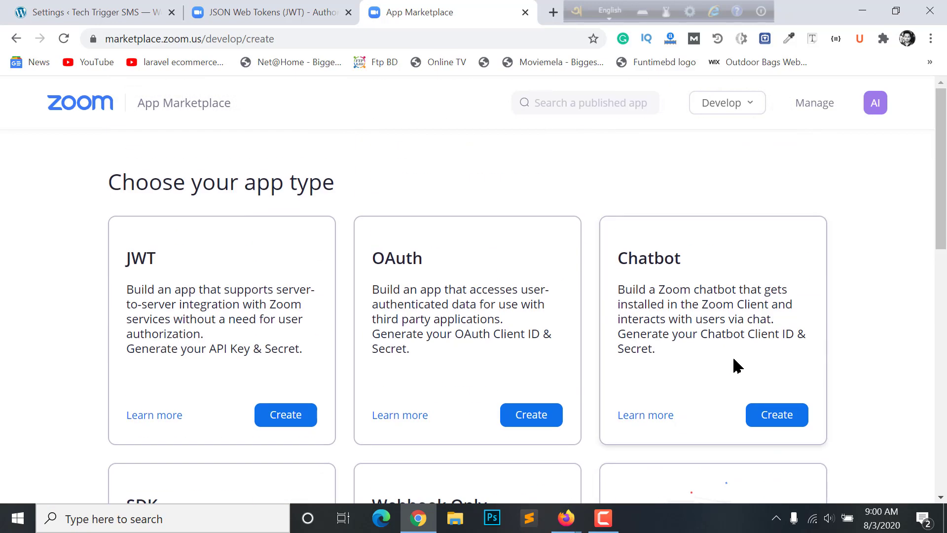
scroll(737, 366, "down", 8)
scroll(738, 365, "up", 4)
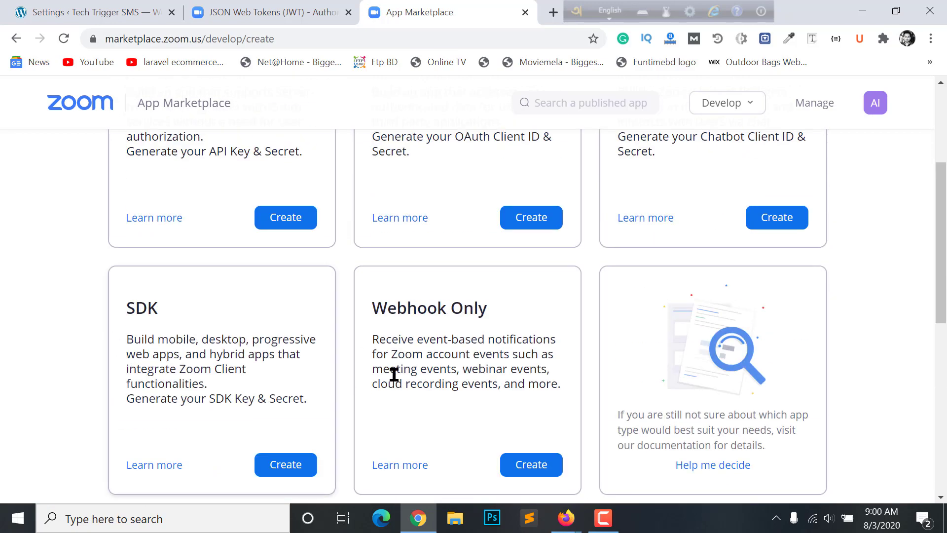
scroll(473, 380, "up", 4)
scroll(777, 347, "down", 4)
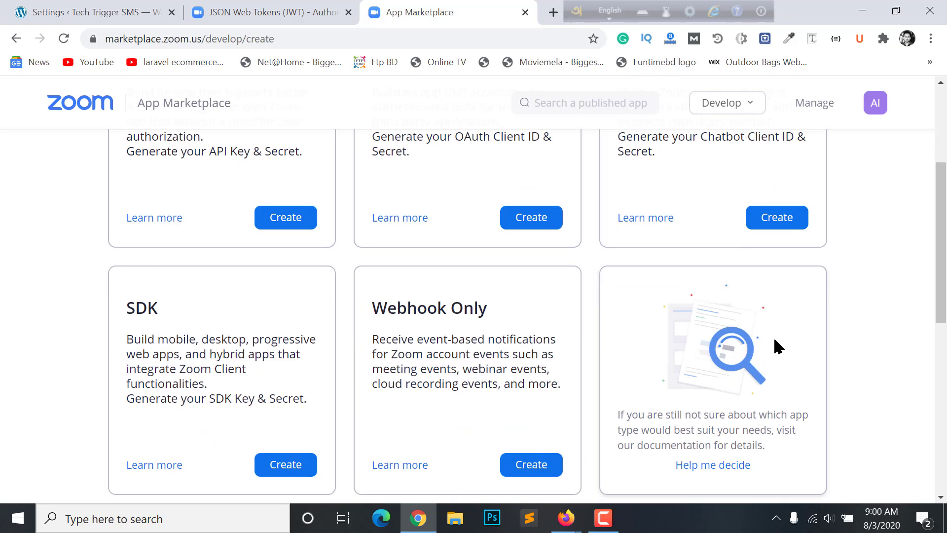
scroll(777, 346, "up", 4)
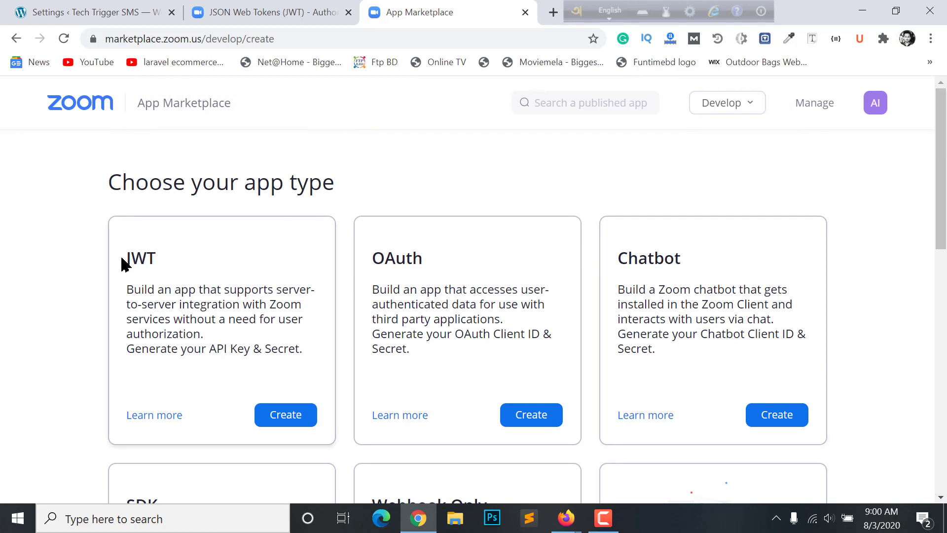
Check the JWT docs and WordPress Zoom fields, then start creating a JWT app
left_click(260, 14)
left_click(101, 11)
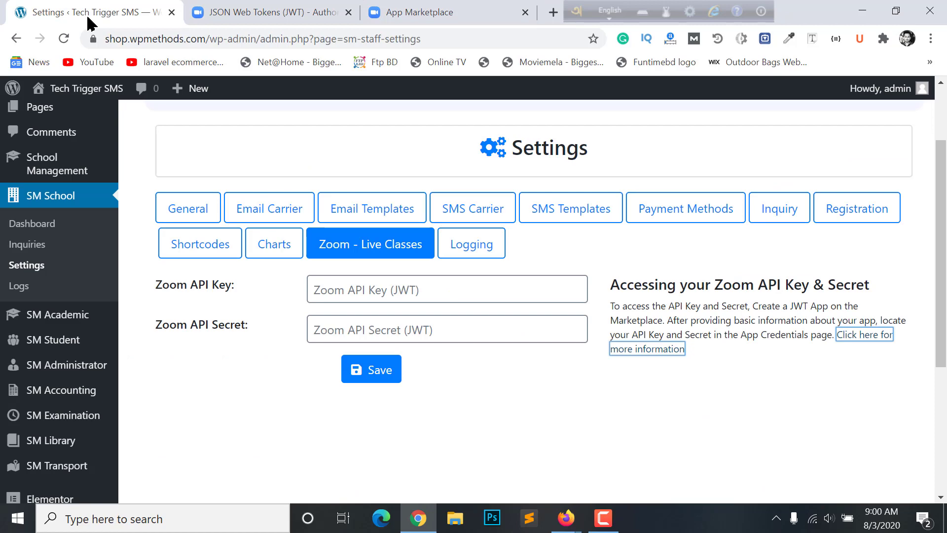
left_click(397, 292)
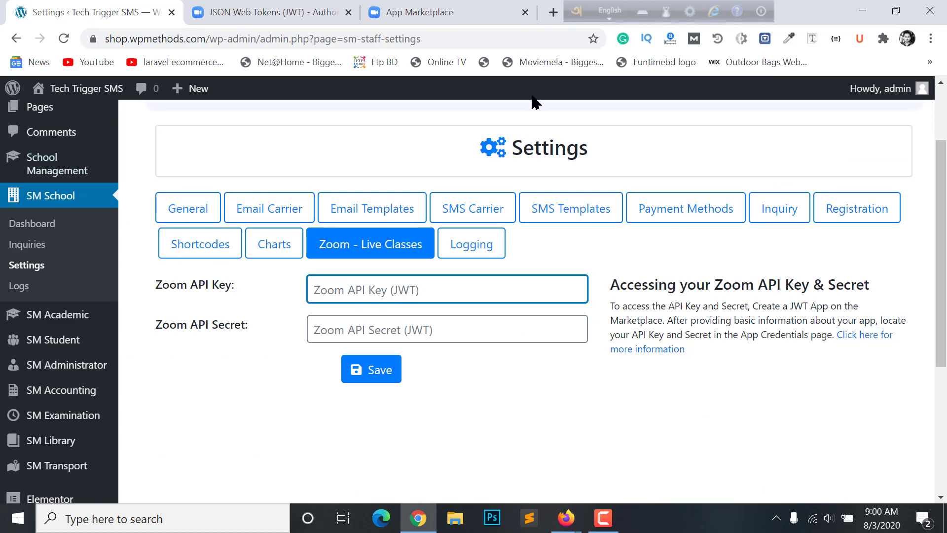
left_click(461, 8)
left_click(271, 420)
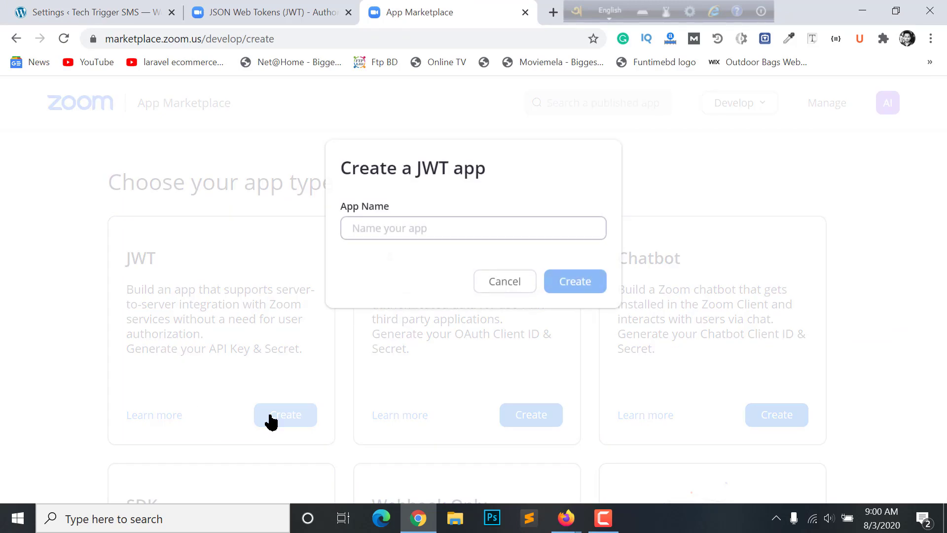
Name the new JWT app 'School Live Class' and create it
left_click(400, 228)
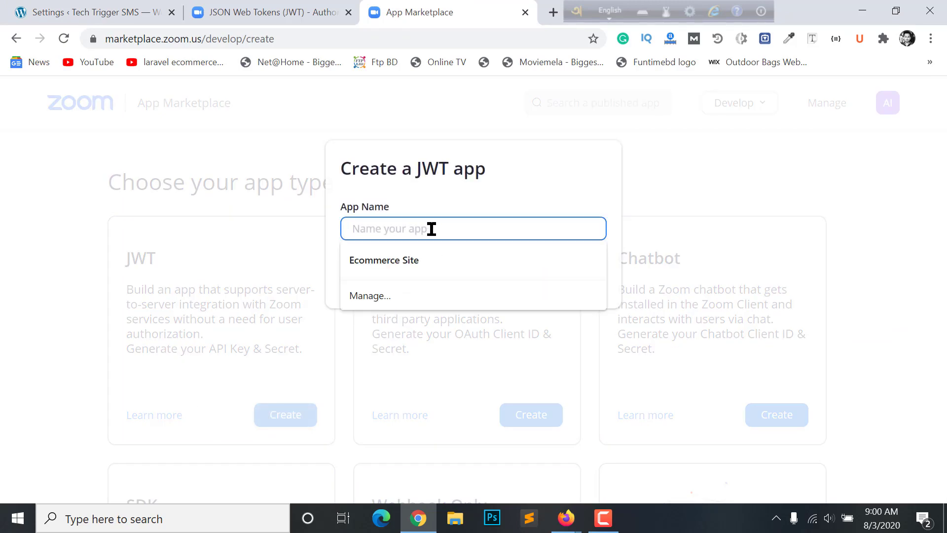
type("School Live Class")
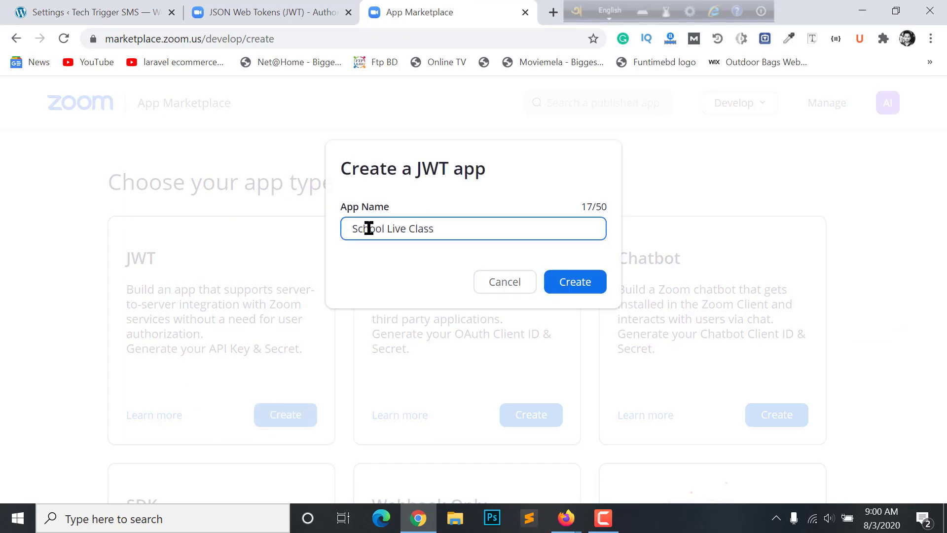
left_click(592, 281)
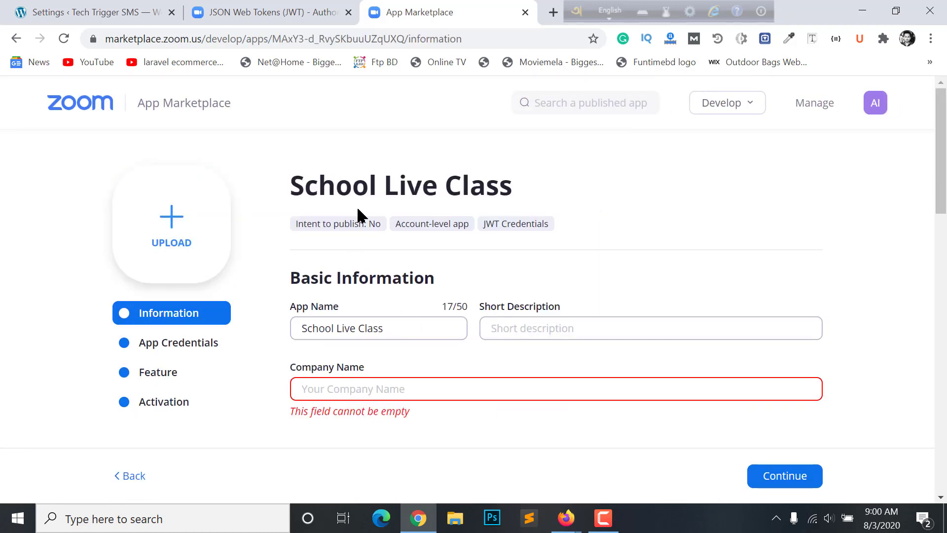
scroll(901, 171, "down", 2)
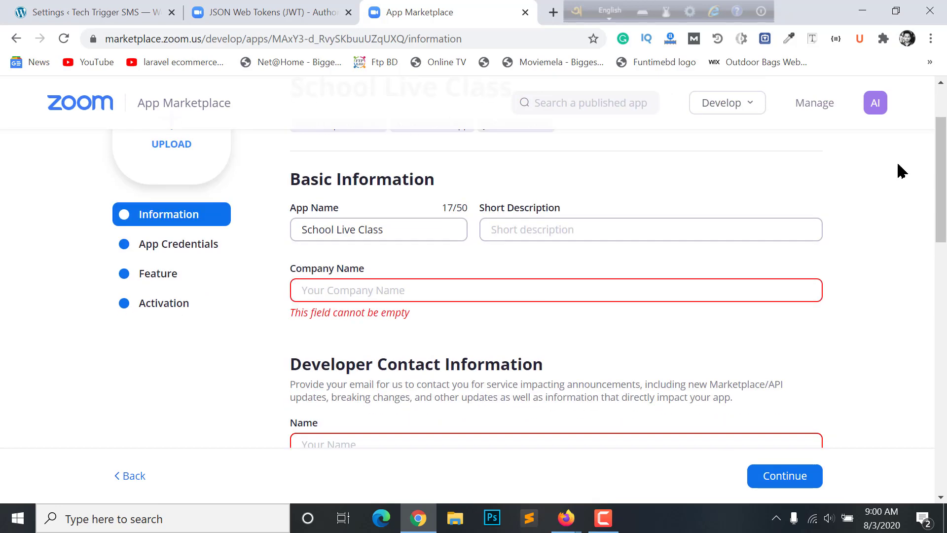
scroll(339, 298, "down", 2)
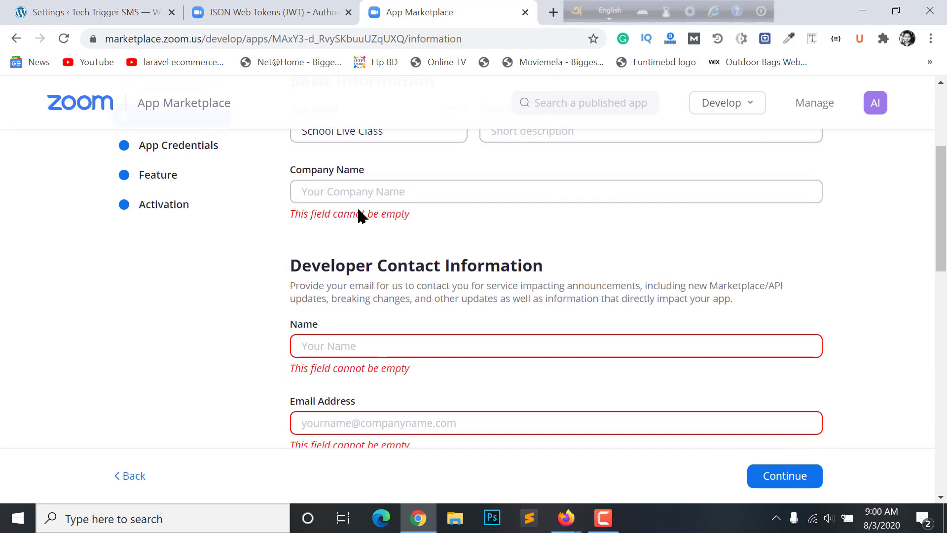
Enter company name 'Rajuk School', plus the developer contact's name and email address
left_click(363, 193)
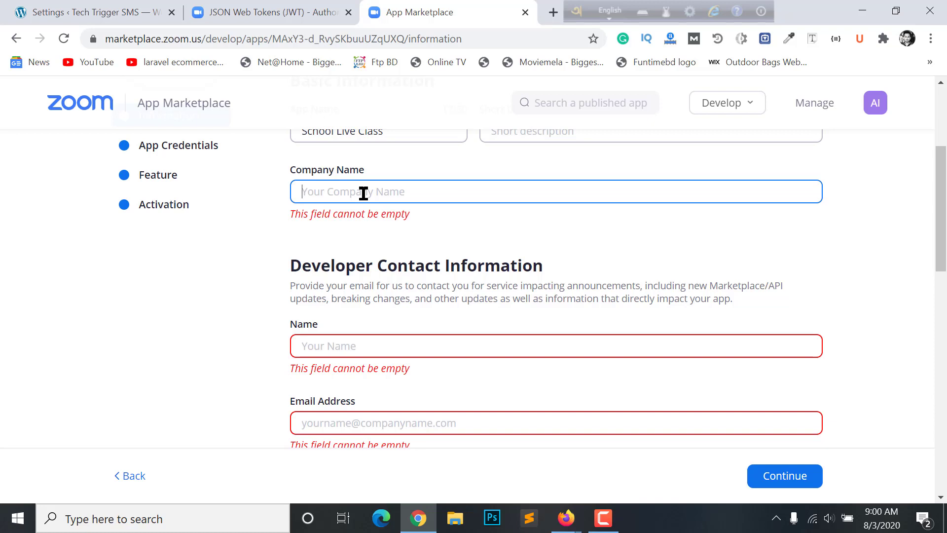
type("Rajuk School")
key("Tab")
scroll(477, 321, "down", 2)
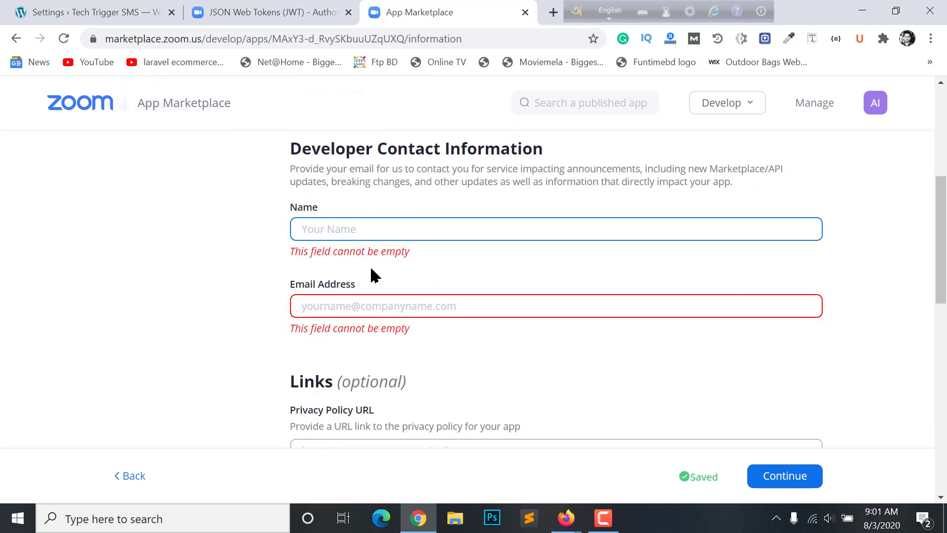
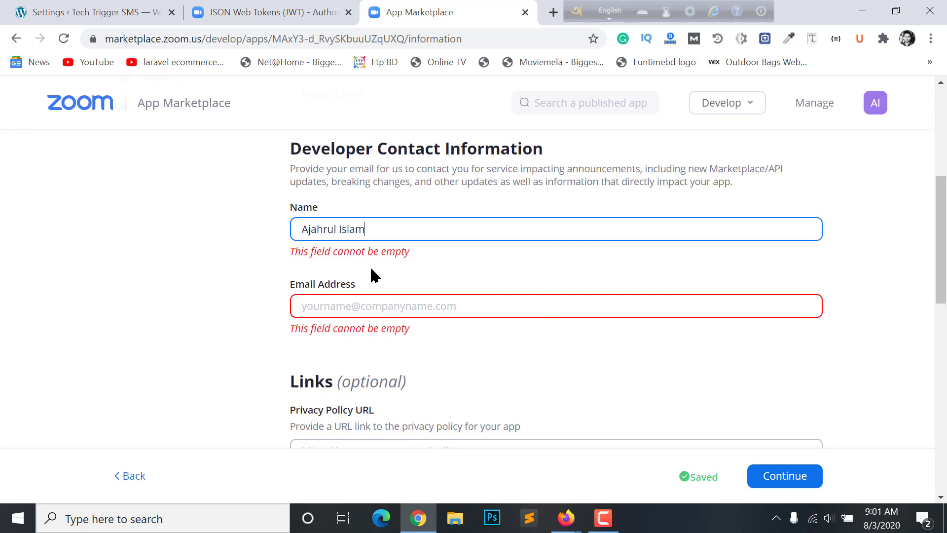
key("Tab")
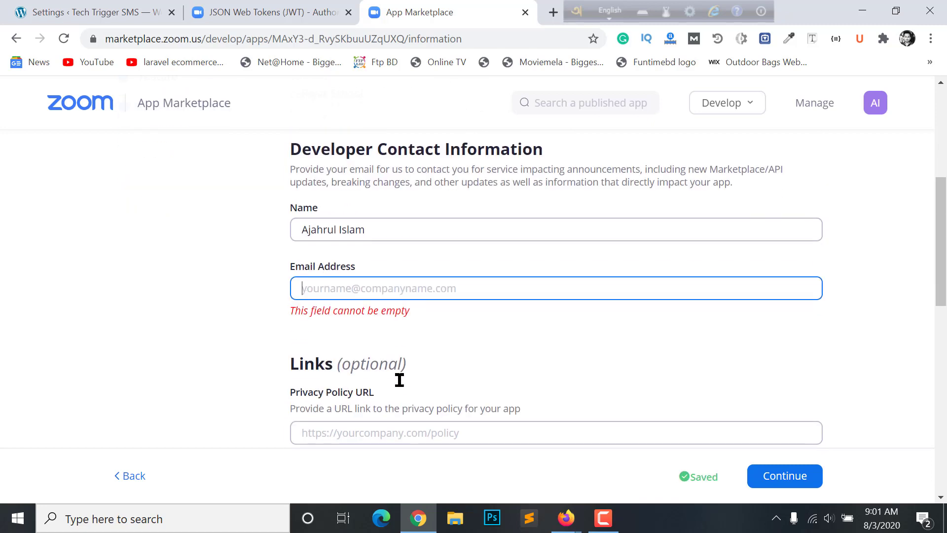
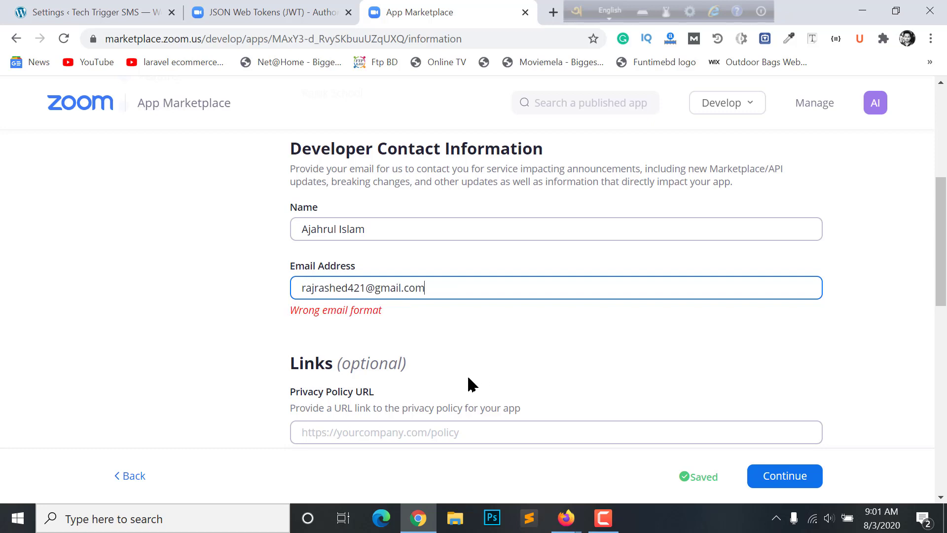
Pass the Privacy Policy, Terms of Use and Support URL fields and continue to App Credentials
scroll(415, 318, "down", 4)
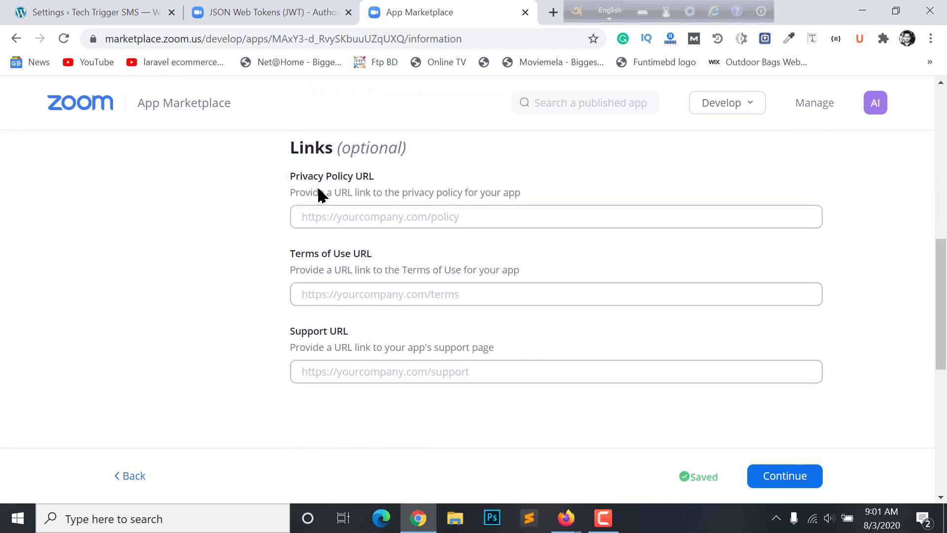
left_click(320, 209)
scroll(424, 212, "up", 4)
scroll(358, 345, "down", 2)
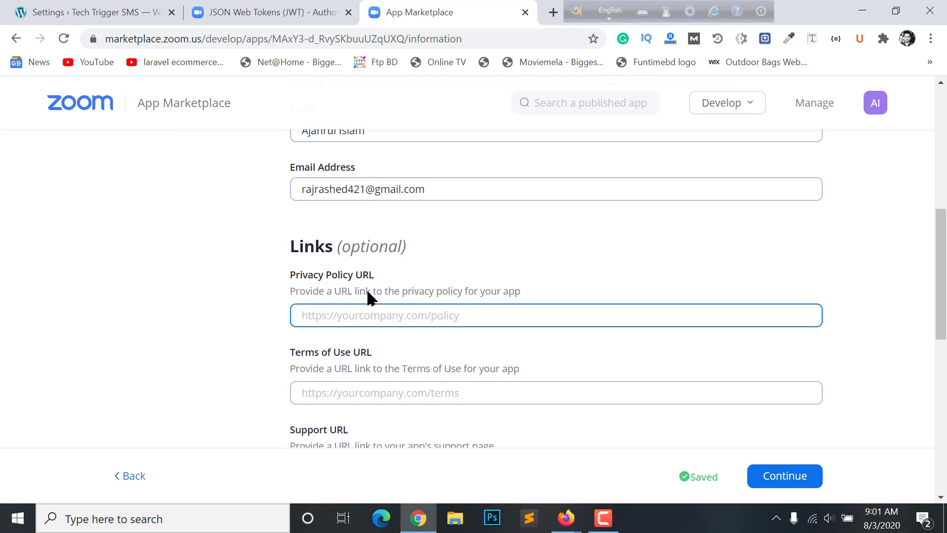
scroll(318, 279, "down", 2)
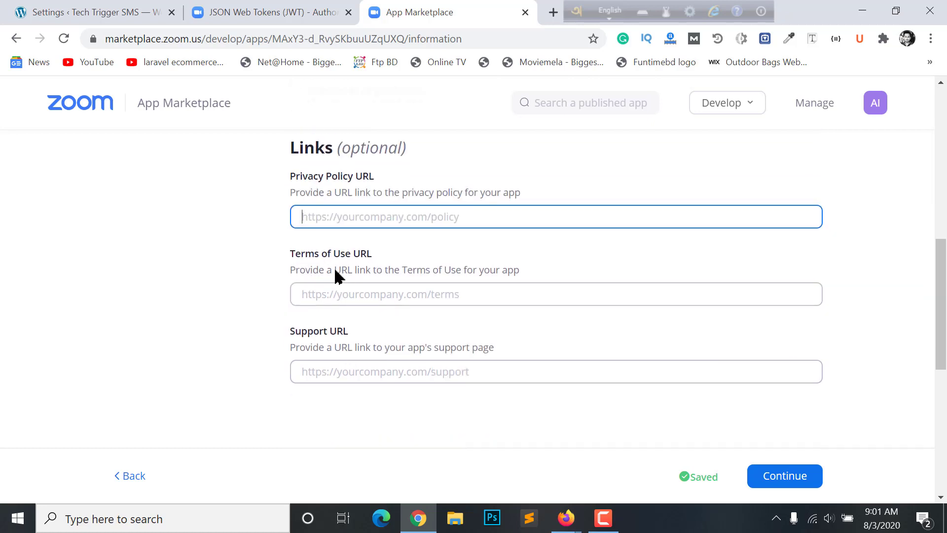
left_click(353, 299)
left_click(385, 372)
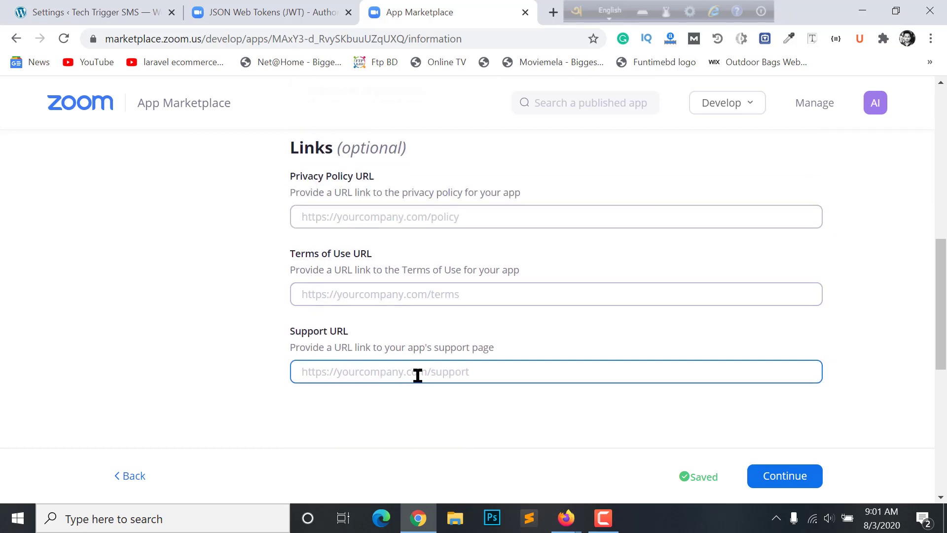
scroll(364, 350, "down", 2)
left_click(776, 383)
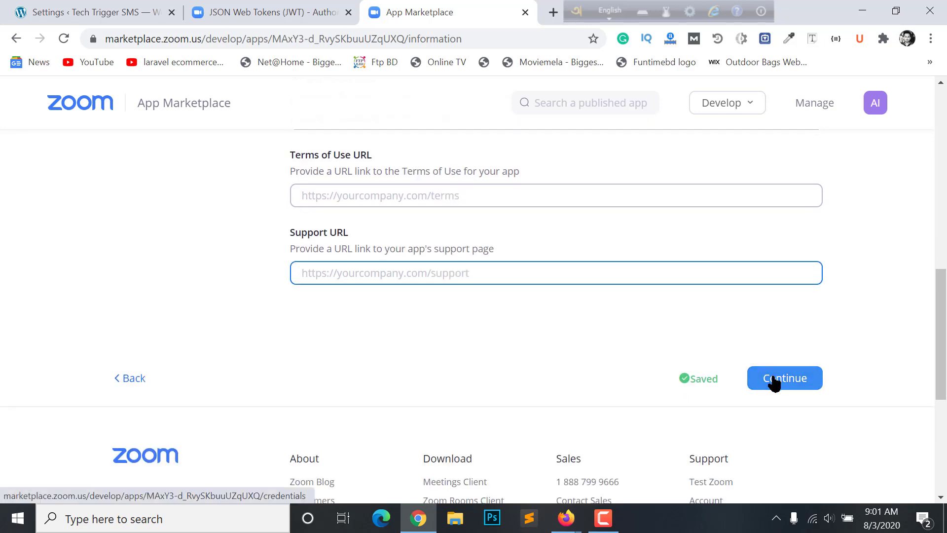
Copy the School Live Class app's API Key from the App Credentials page
scroll(698, 345, "down", 2)
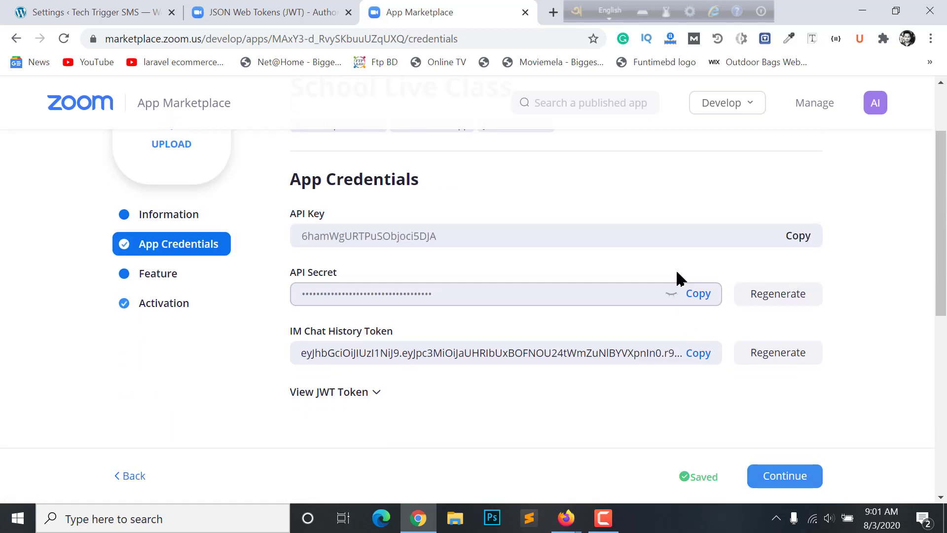
scroll(657, 262, "up", 2)
scroll(648, 262, "down", 2)
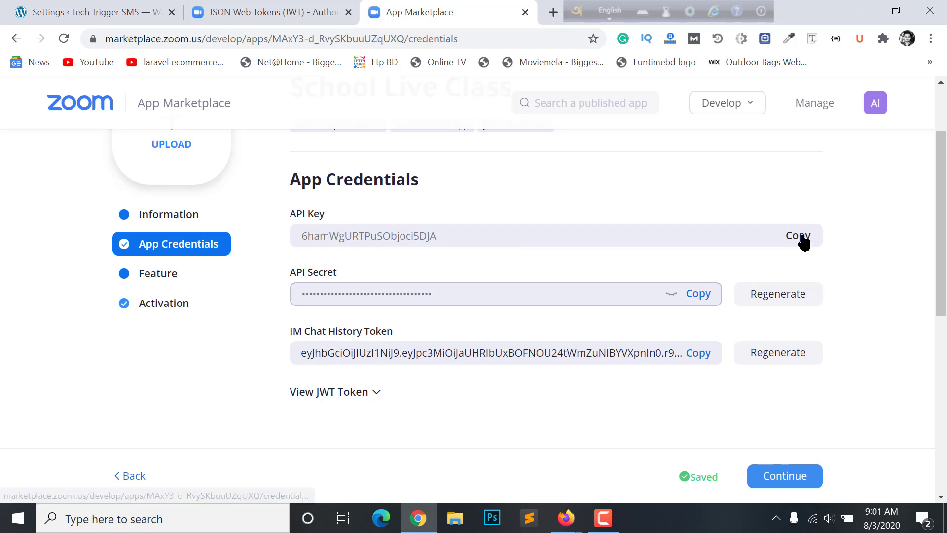
left_click(799, 238)
Paste the copied Zoom API Key and API Secret into the WordPress Zoom fields
key("ctrl+1")
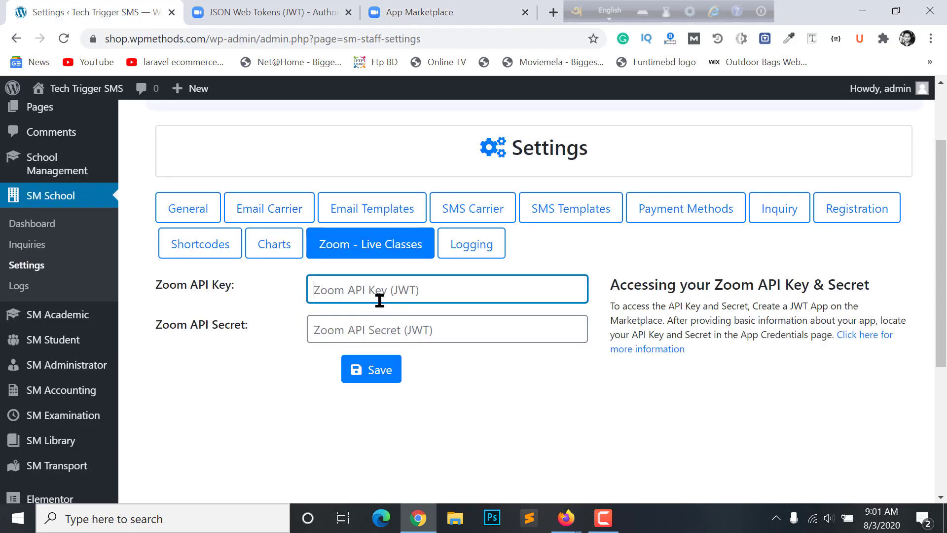
key("ctrl+v")
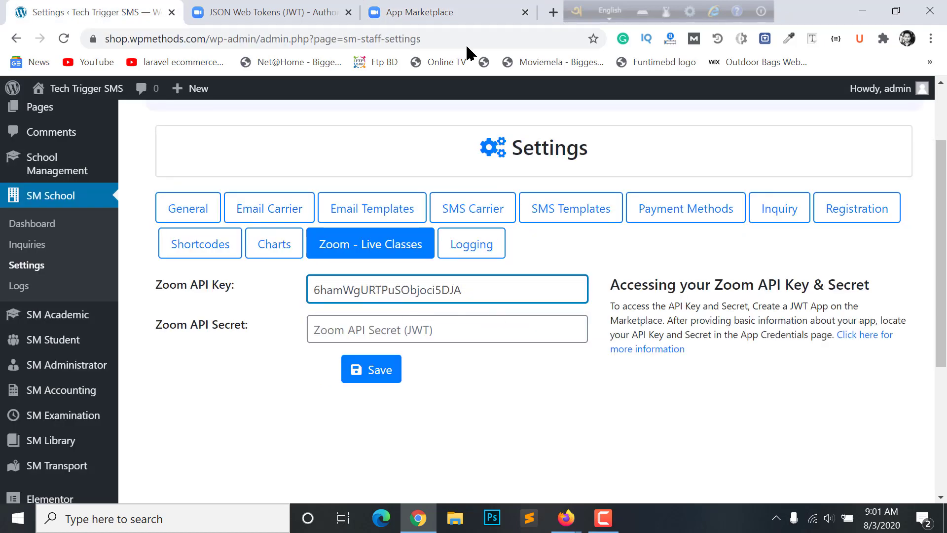
left_click(405, 11)
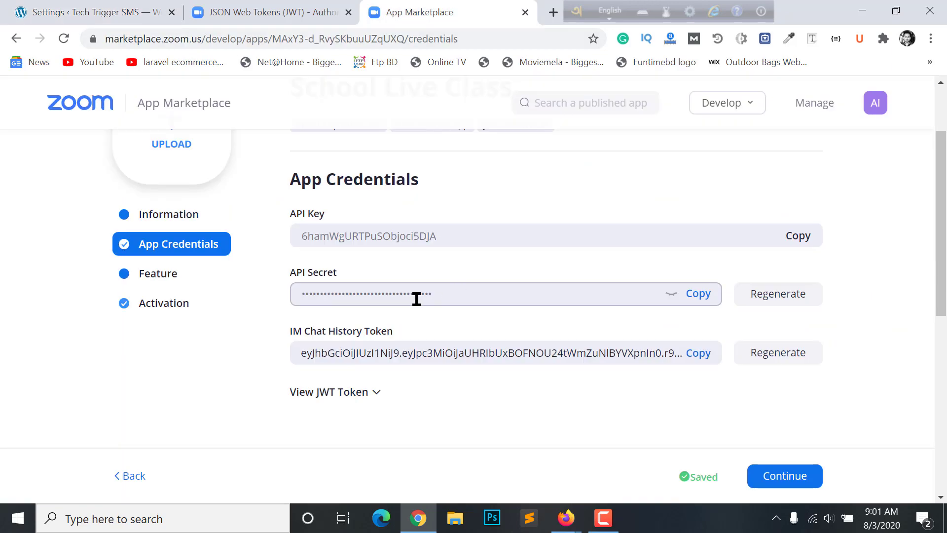
left_click(706, 294)
key("ctrl+1")
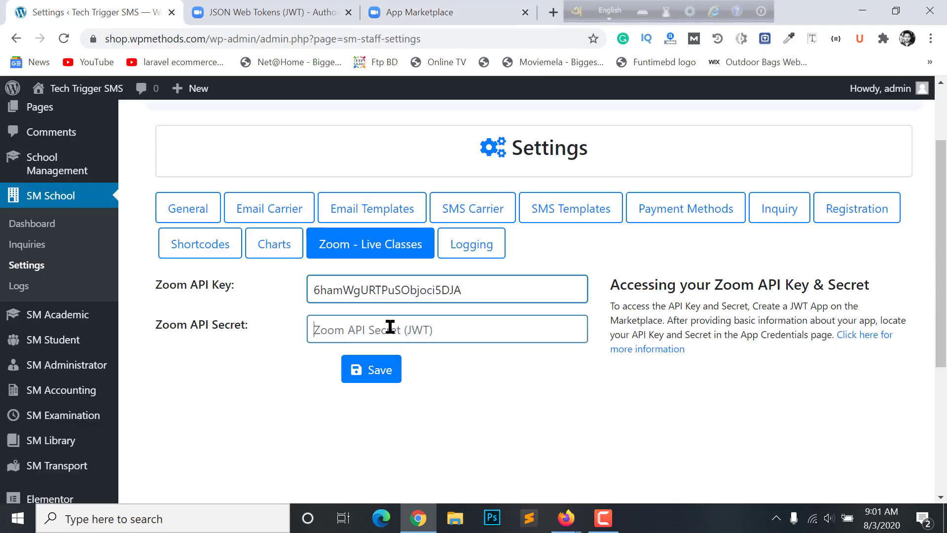
left_click(389, 325)
key("ctrl+v")
Save the Zoom - Live Classes settings
left_click(375, 371)
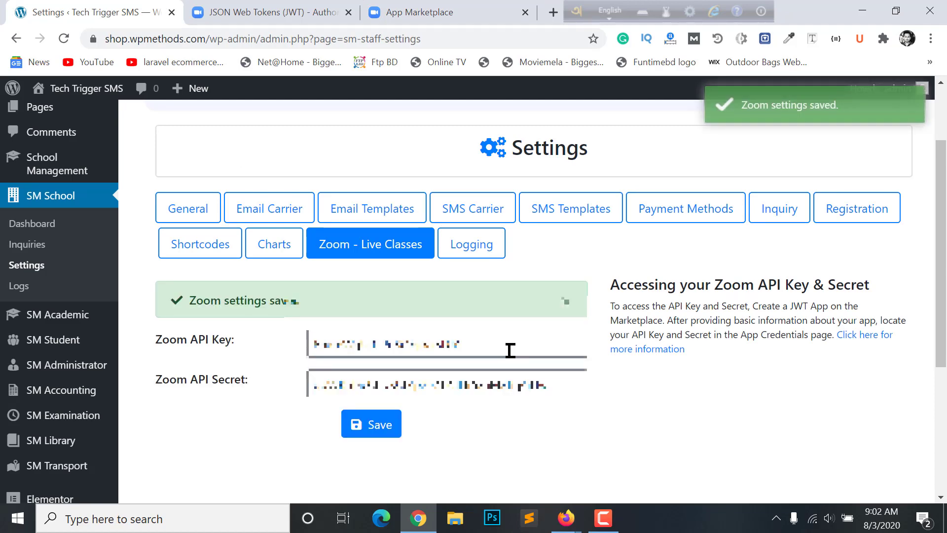
scroll(394, 317, "down", 4)
scroll(651, 299, "up", 2)
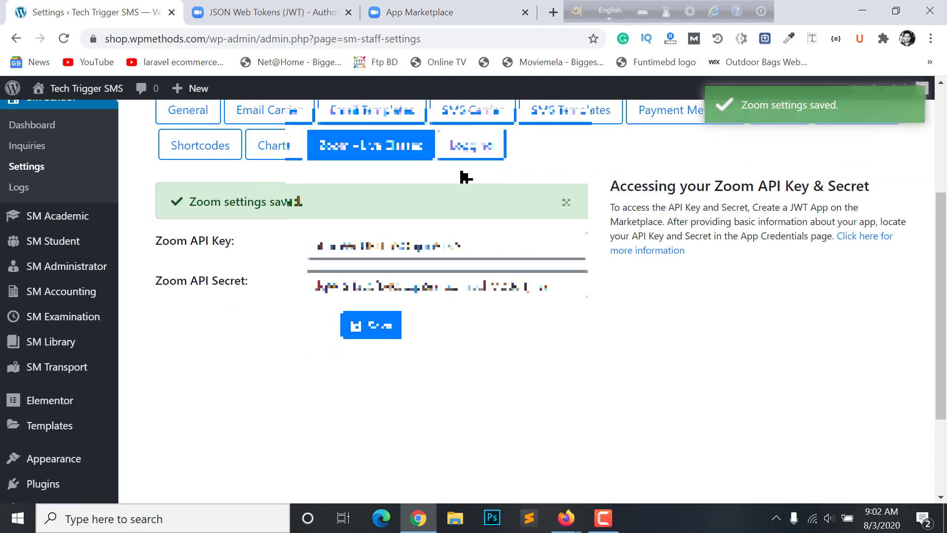
scroll(247, 217, "down", 2)
scroll(188, 212, "up", 4)
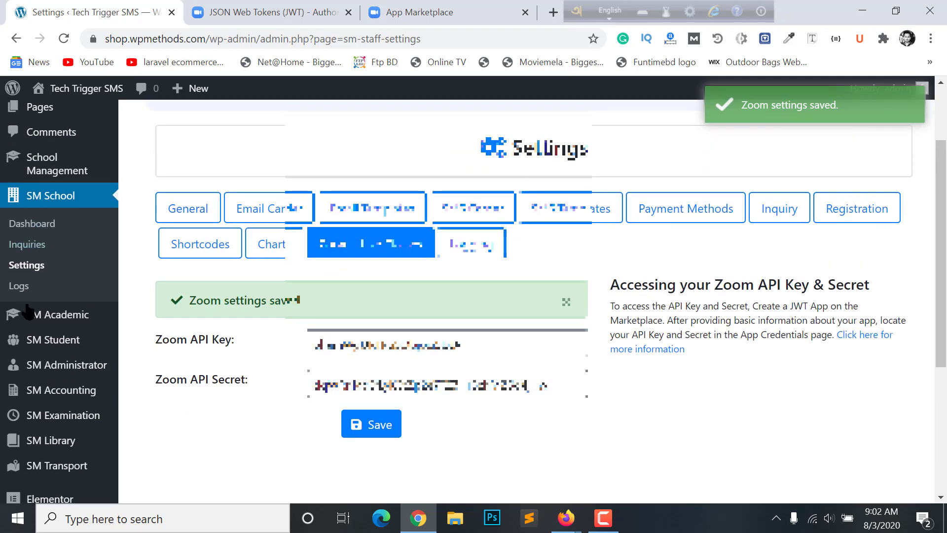
scroll(40, 301, "down", 2)
scroll(52, 267, "down", 3)
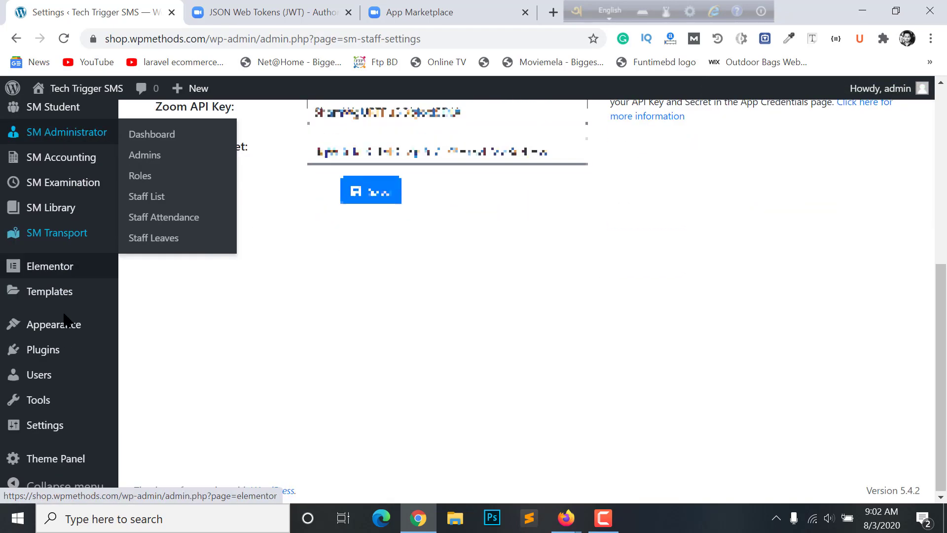
scroll(58, 277, "up", 2)
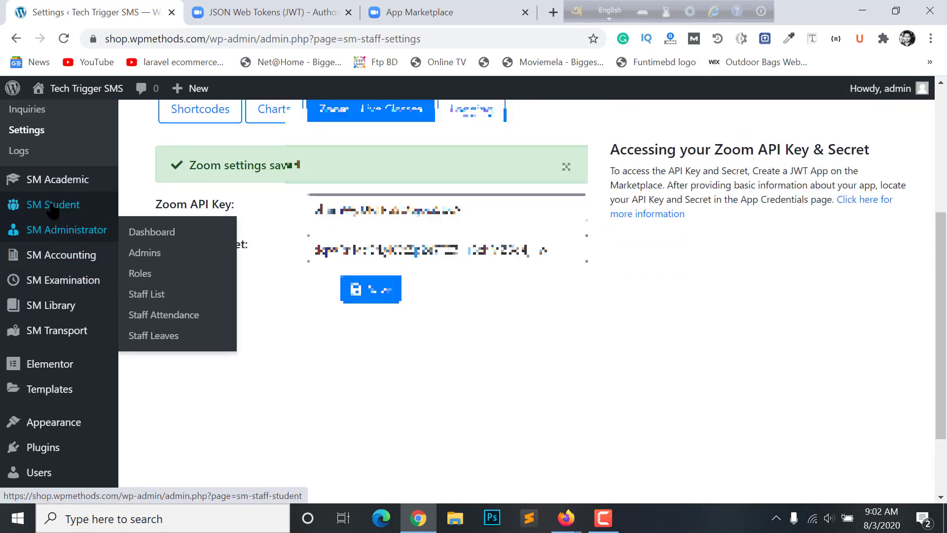
mouse_move(53, 189)
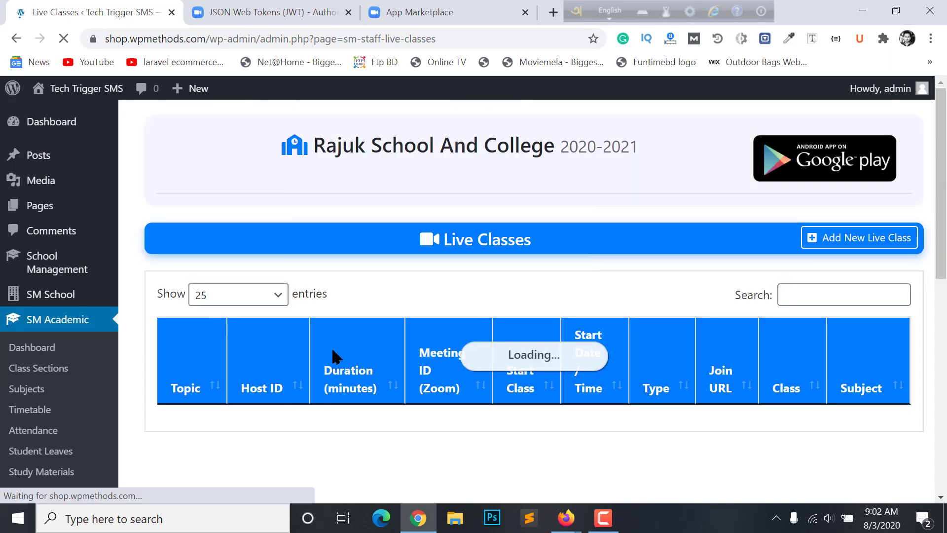
Open the Add New Live Class form and choose class 1st
scroll(332, 359, "down", 2)
scroll(573, 366, "up", 2)
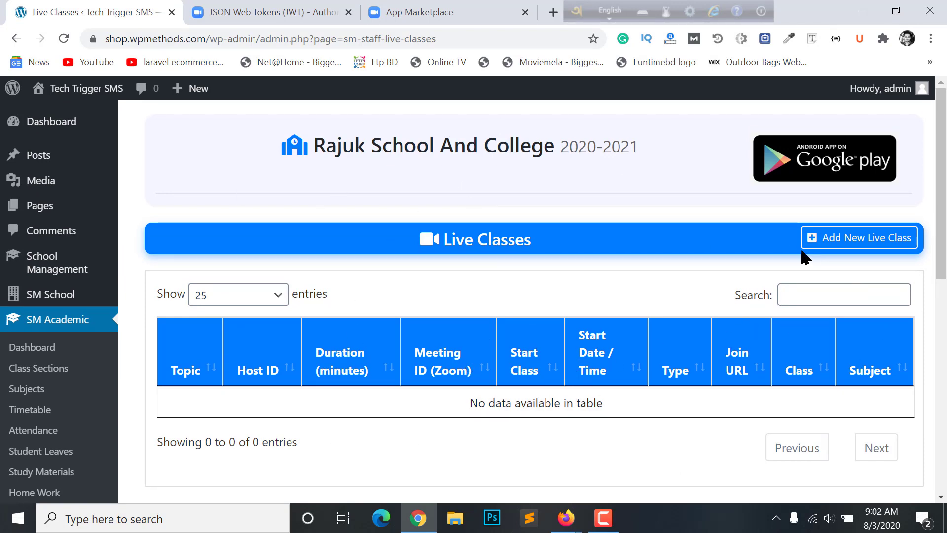
left_click(865, 239)
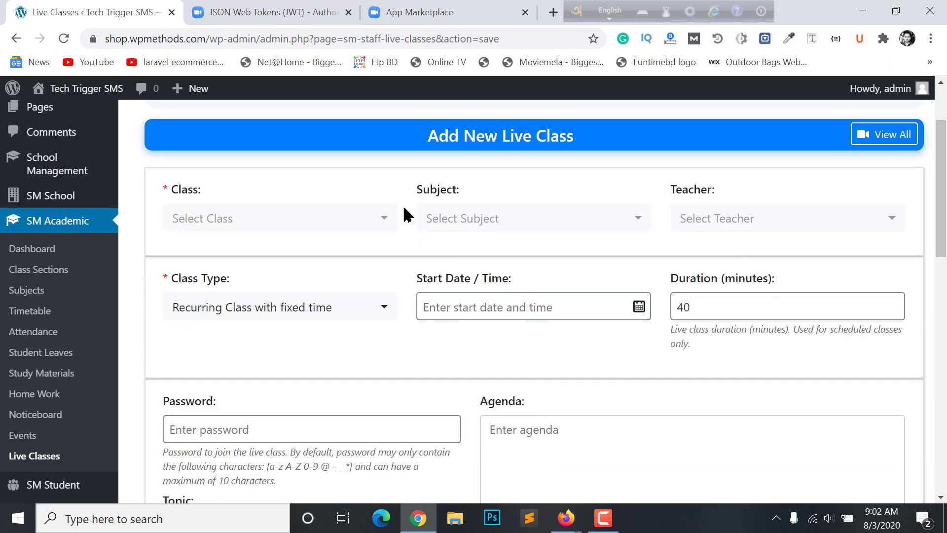
left_click(194, 223)
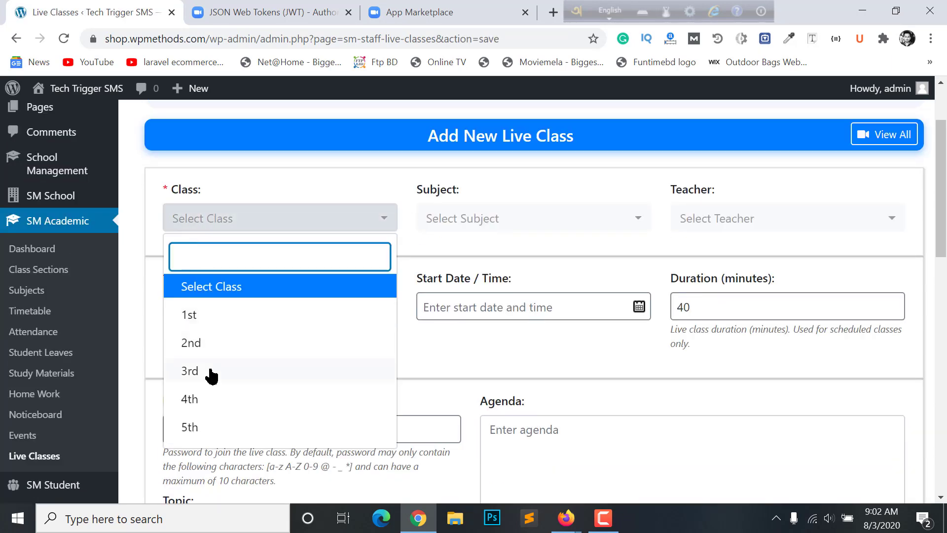
left_click(210, 321)
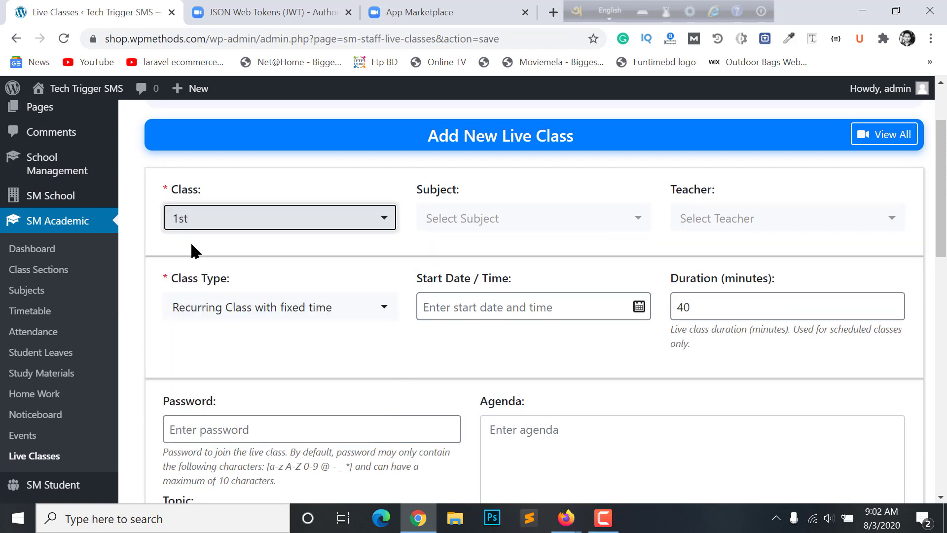
In the teacher's Firefox session, open the Add New live class form
mouse_move(566, 518)
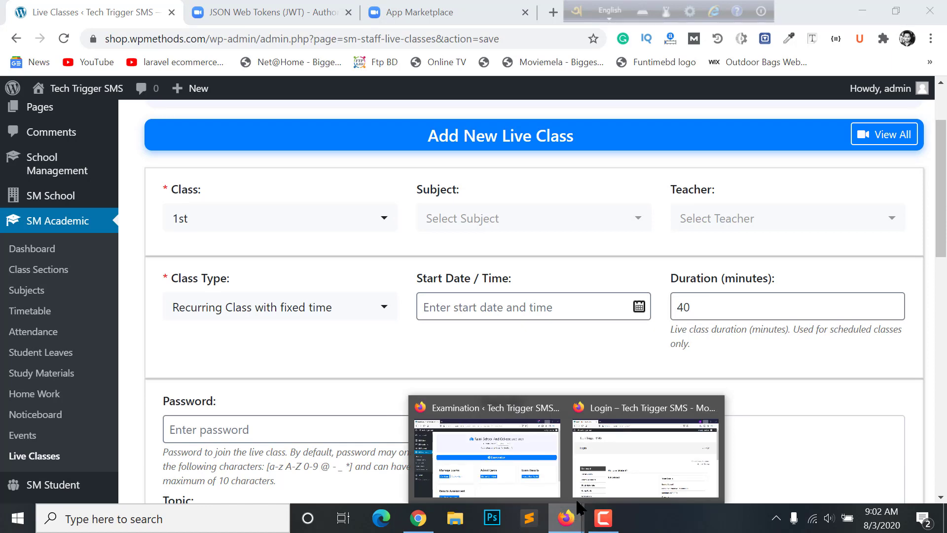
left_click(518, 464)
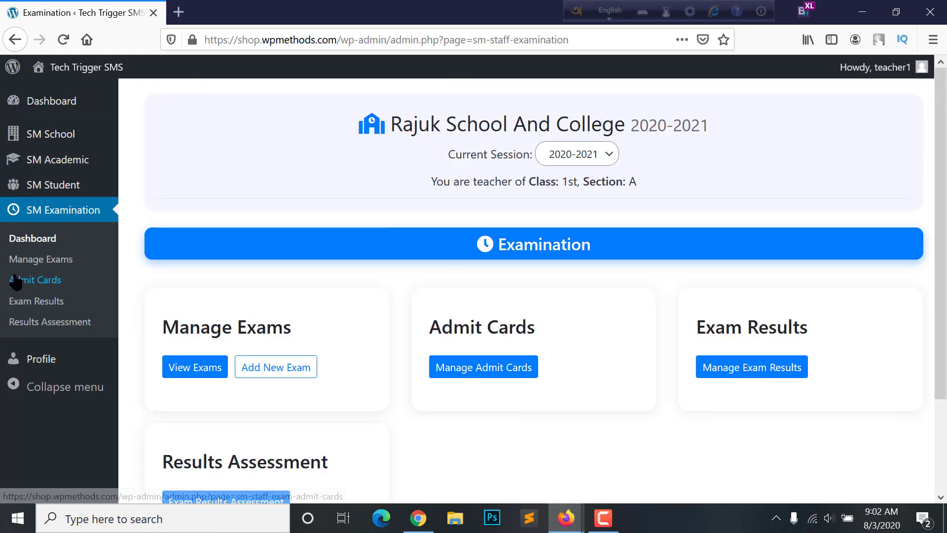
scroll(599, 311, "down", 1)
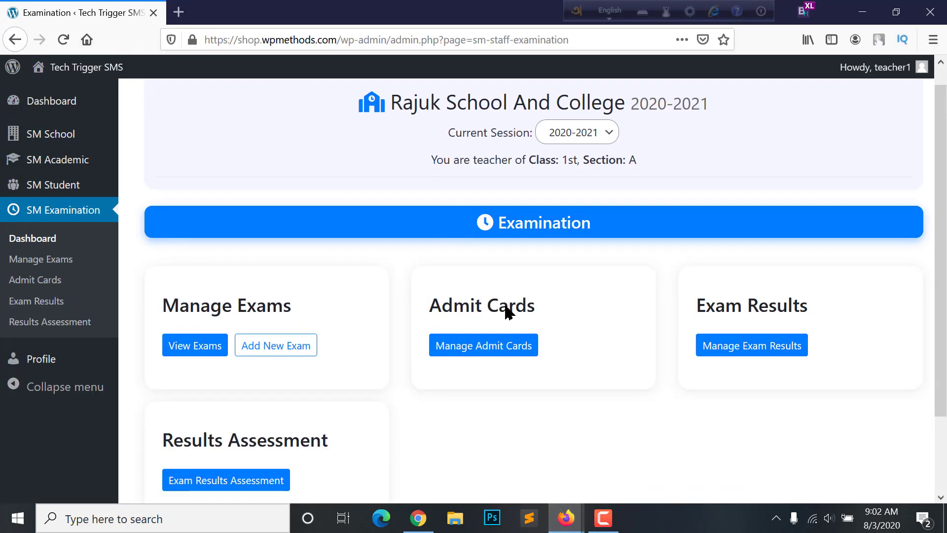
scroll(504, 215, "up", 1)
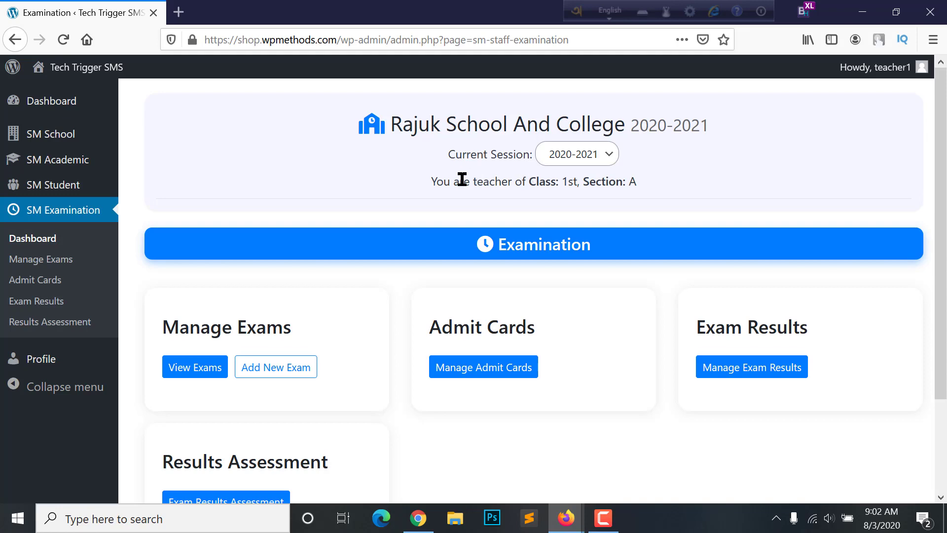
mouse_move(59, 160)
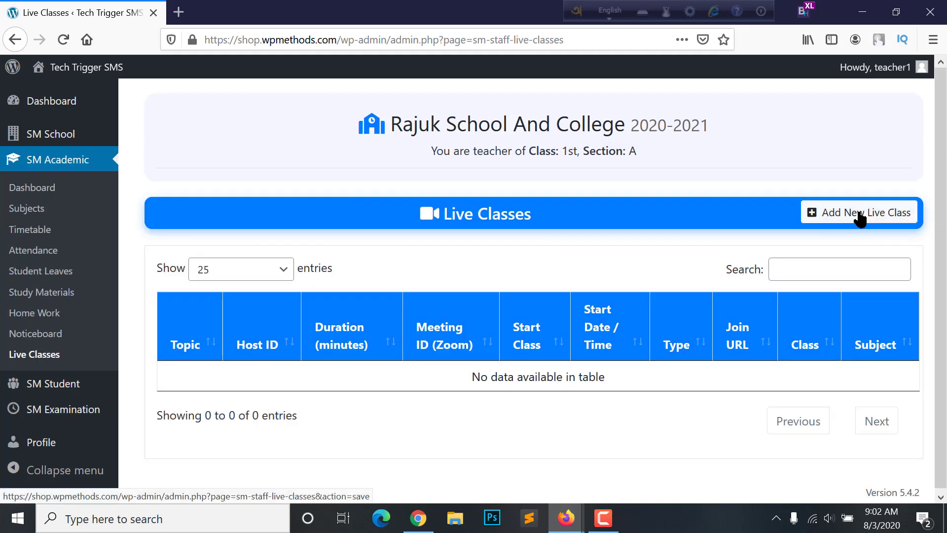
left_click(859, 217)
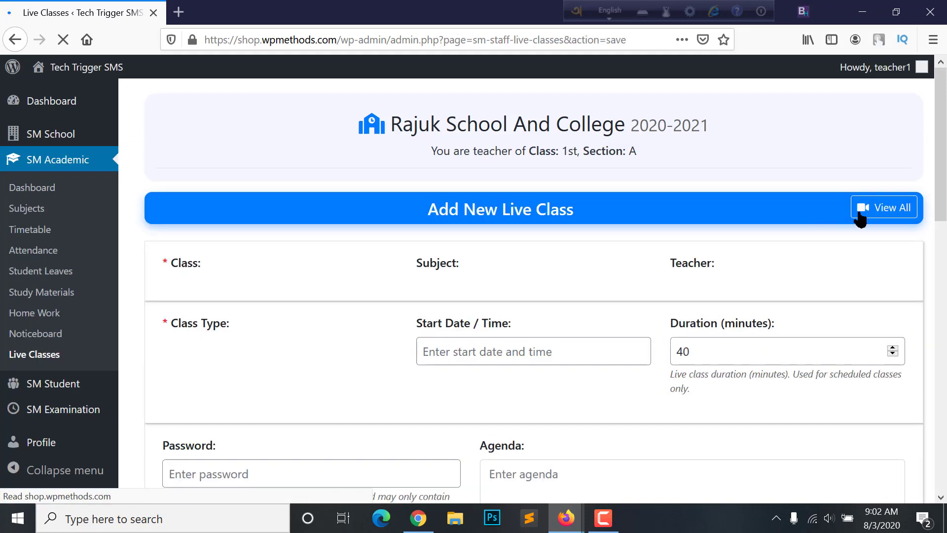
Choose Class 1st, subject Bangla (Ban342), and the only listed teacher
scroll(262, 241, "down", 1)
left_click(262, 241)
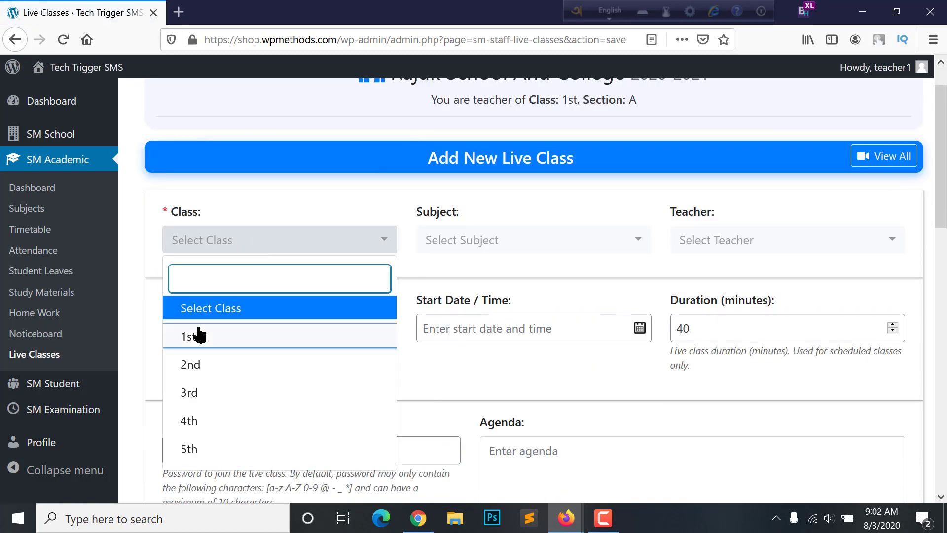
left_click(198, 335)
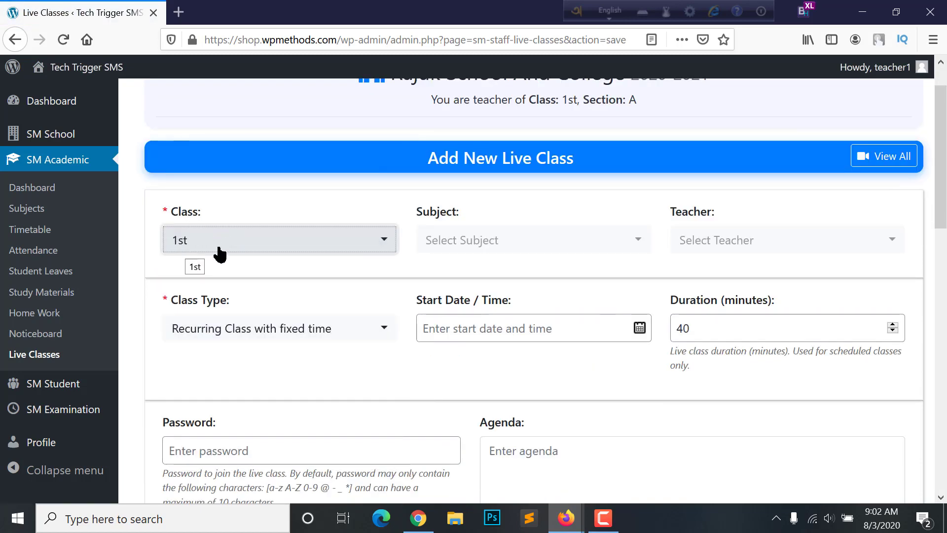
left_click(518, 251)
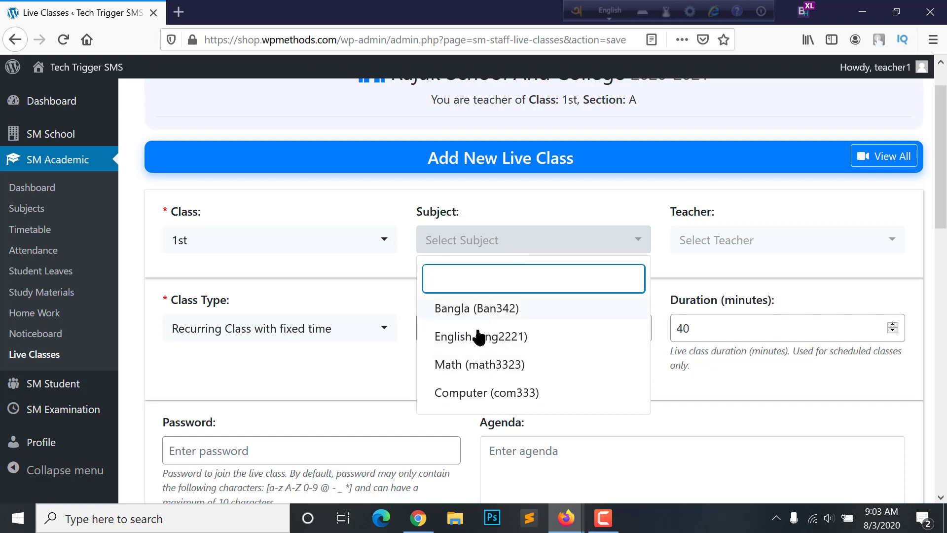
left_click(474, 308)
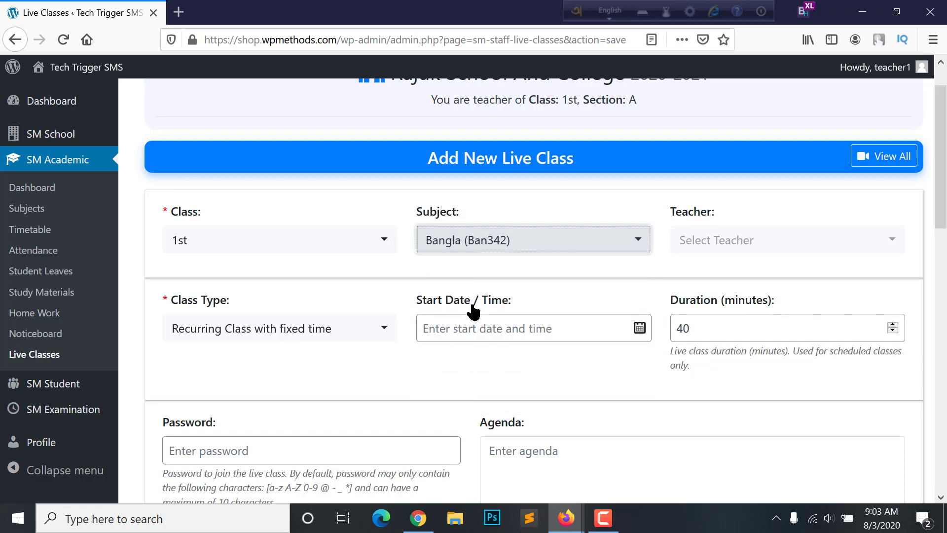
left_click(749, 258)
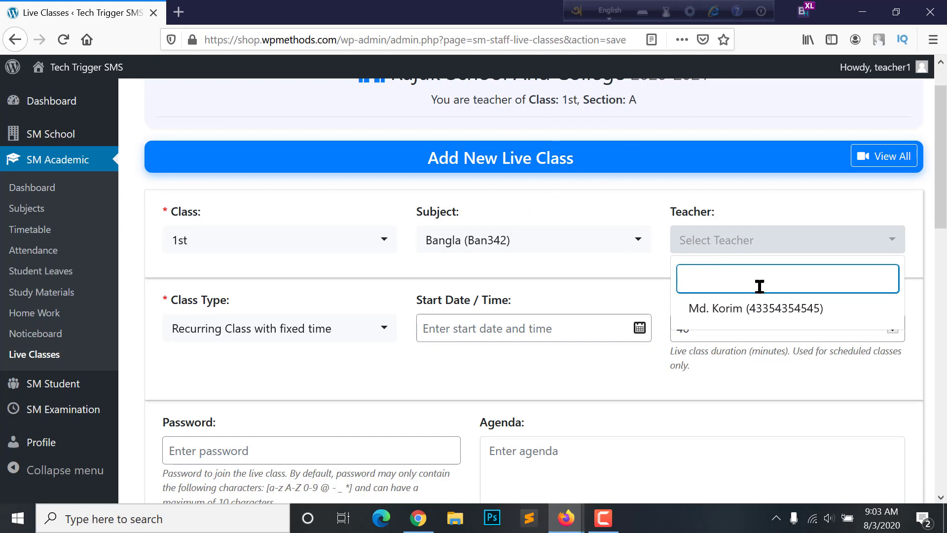
left_click(745, 307)
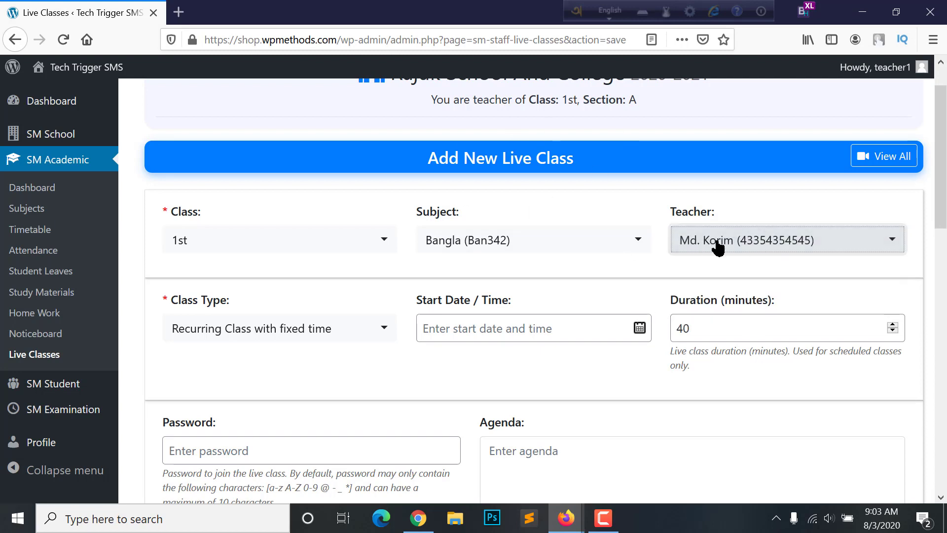
scroll(461, 238, "down", 1)
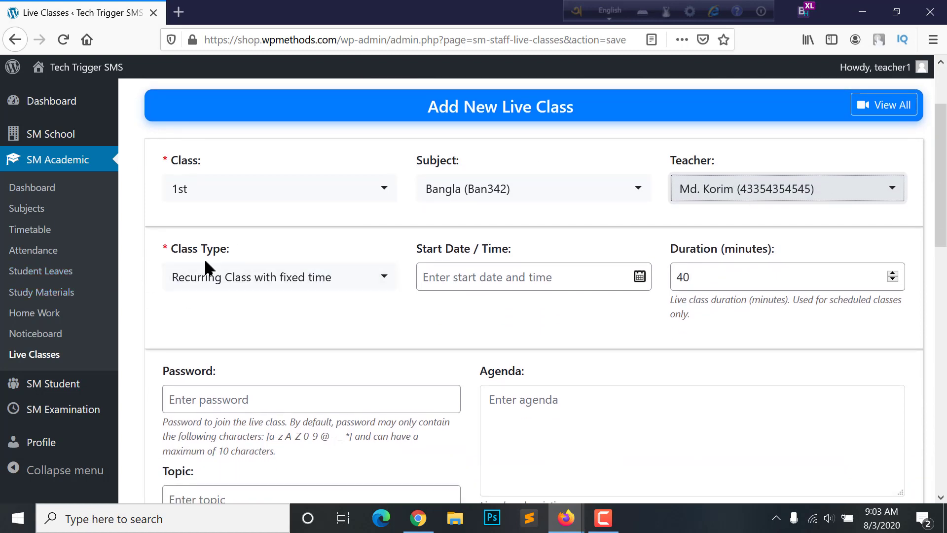
left_click(211, 276)
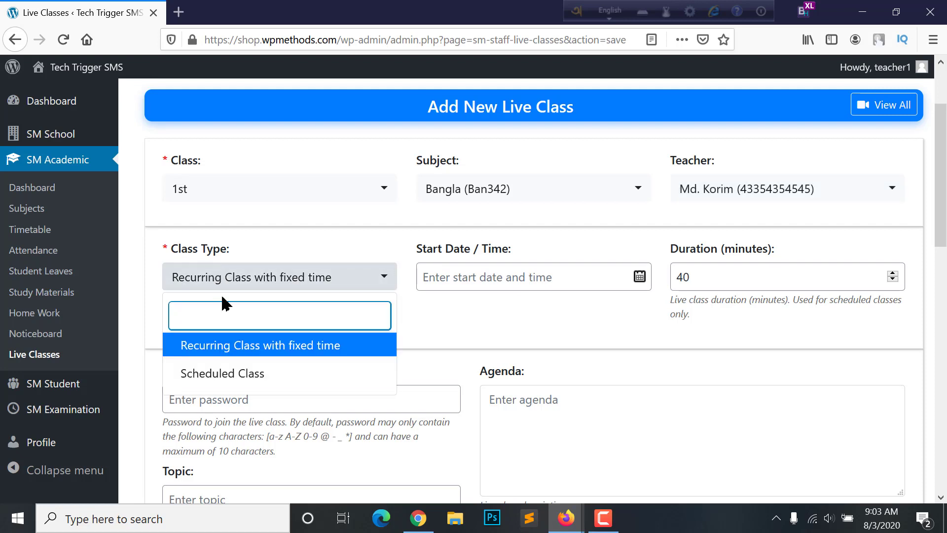
left_click(235, 374)
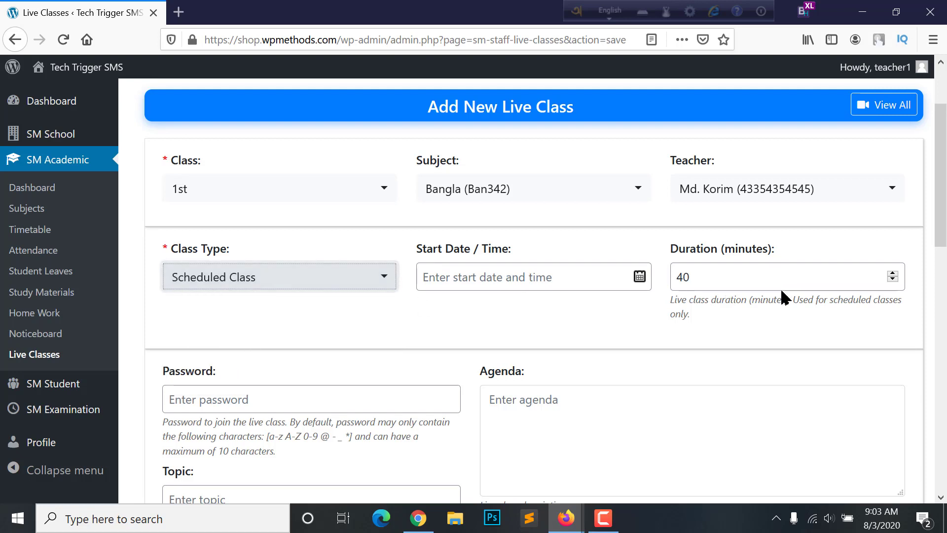
left_click(312, 286)
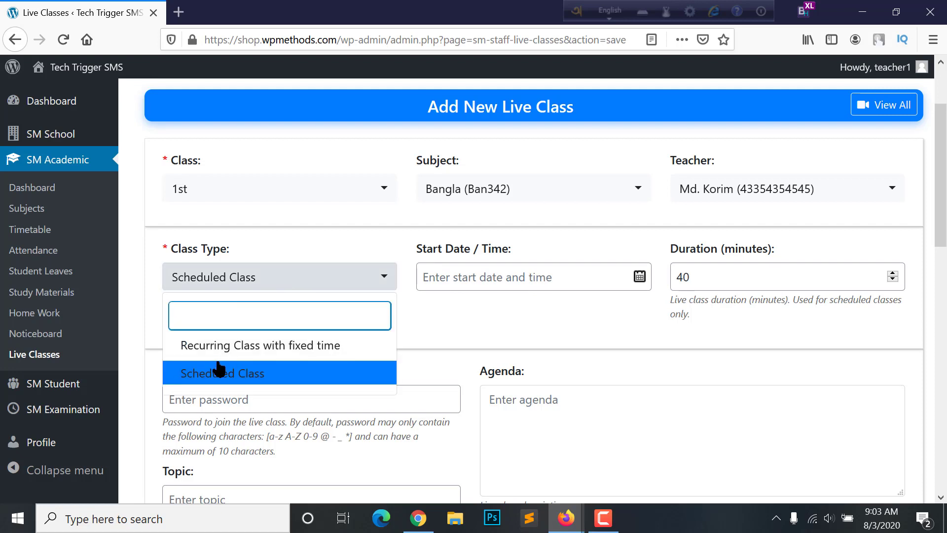
left_click(231, 348)
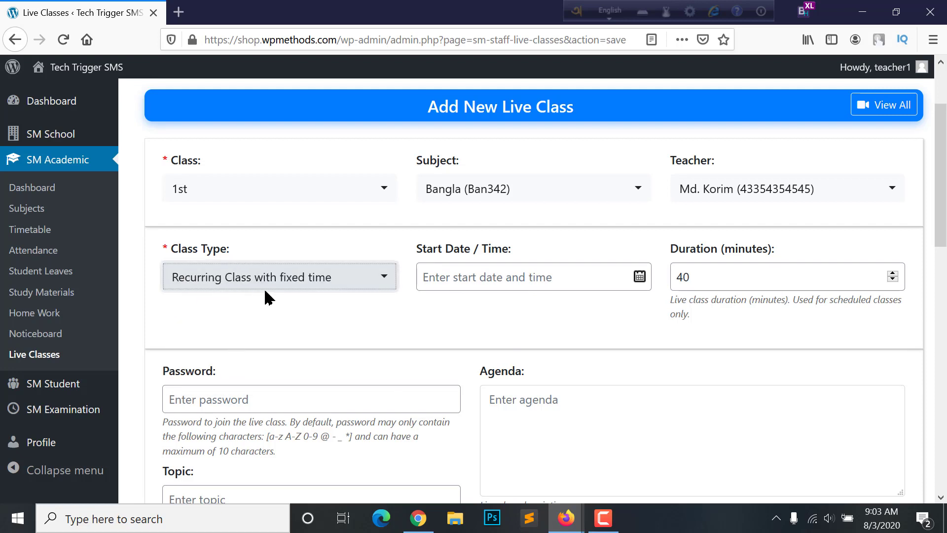
left_click(495, 281)
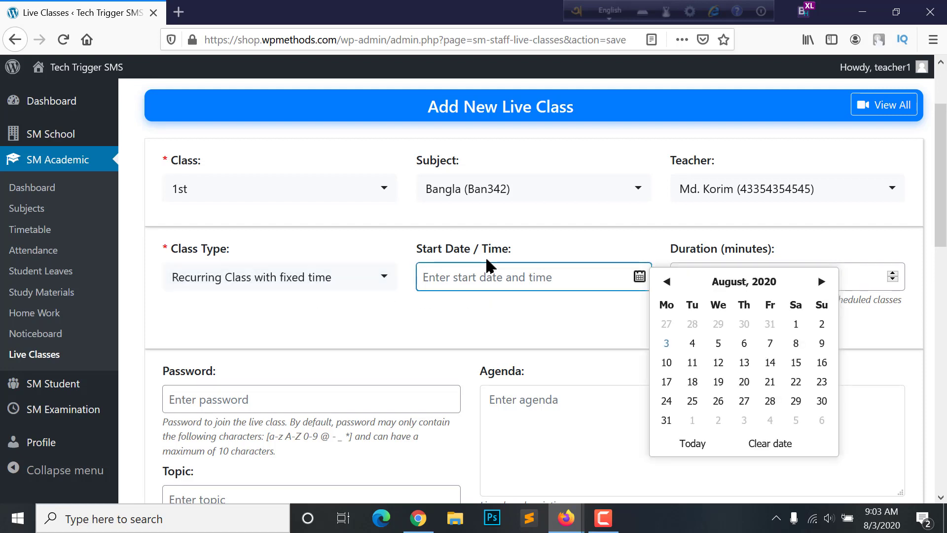
left_click(669, 347)
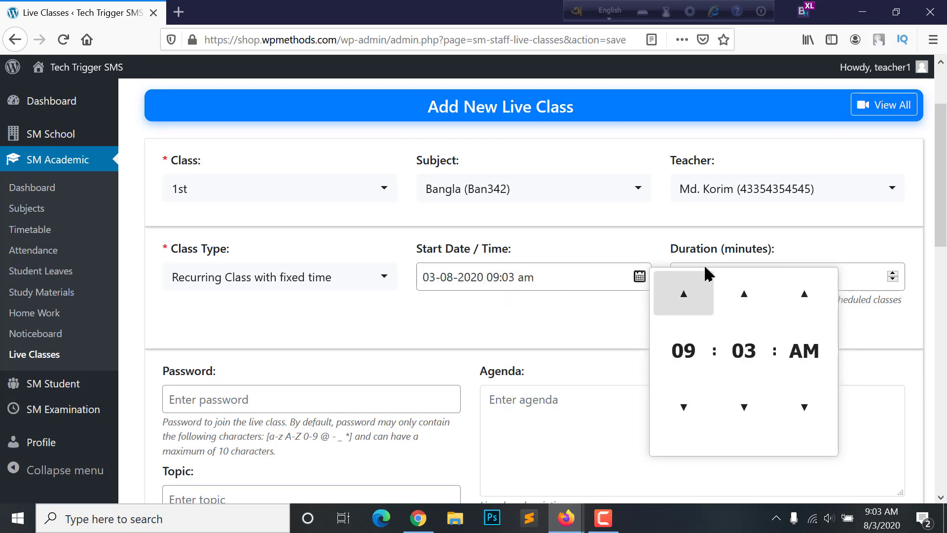
left_click(504, 279)
left_click(511, 281)
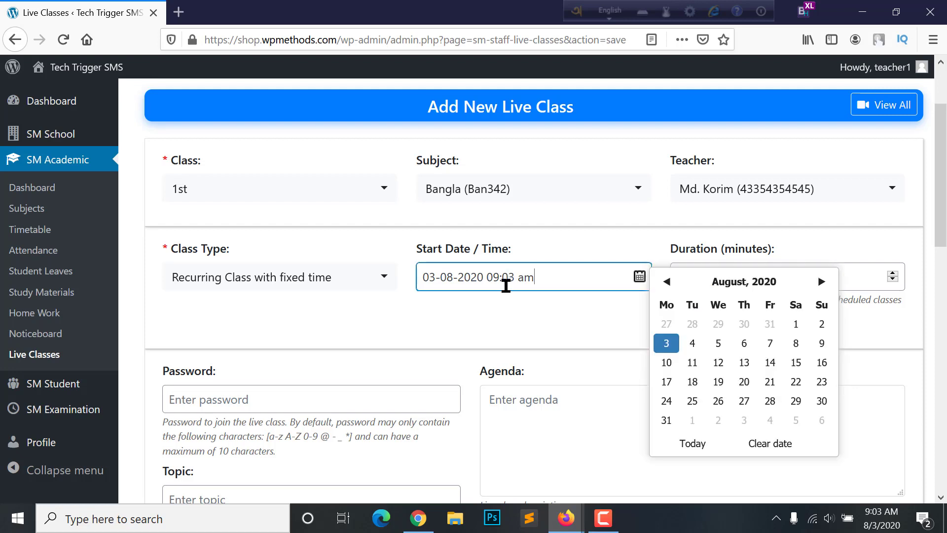
left_click(516, 317)
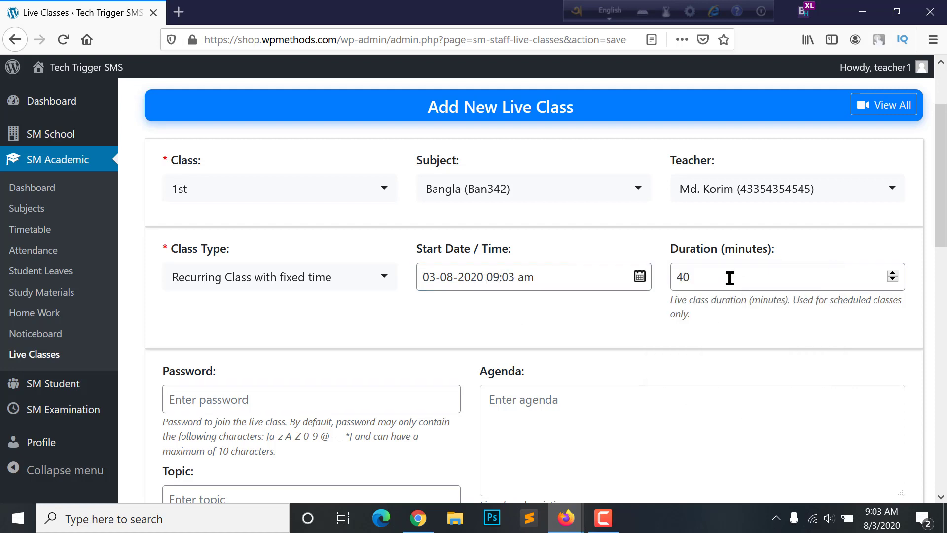
left_click(724, 277)
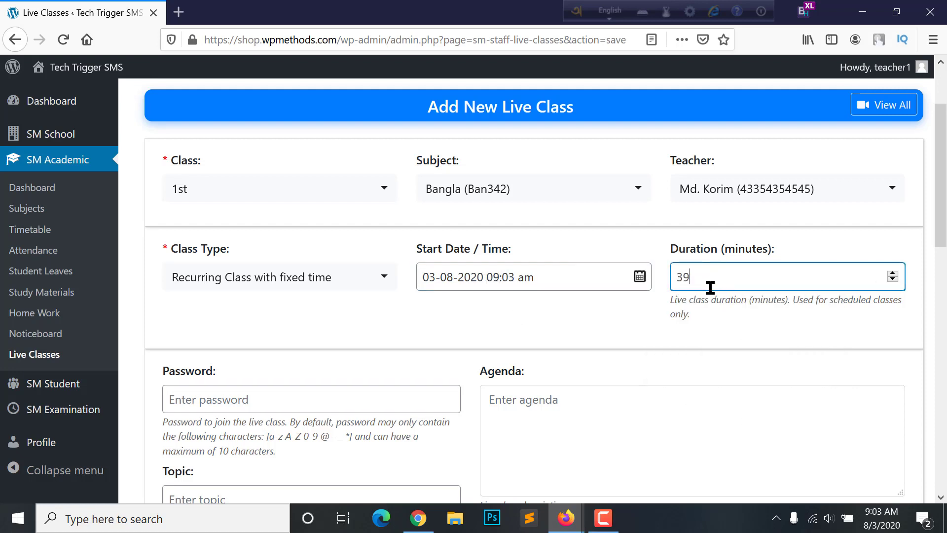
key("Up")
key("Up")
left_click(620, 326)
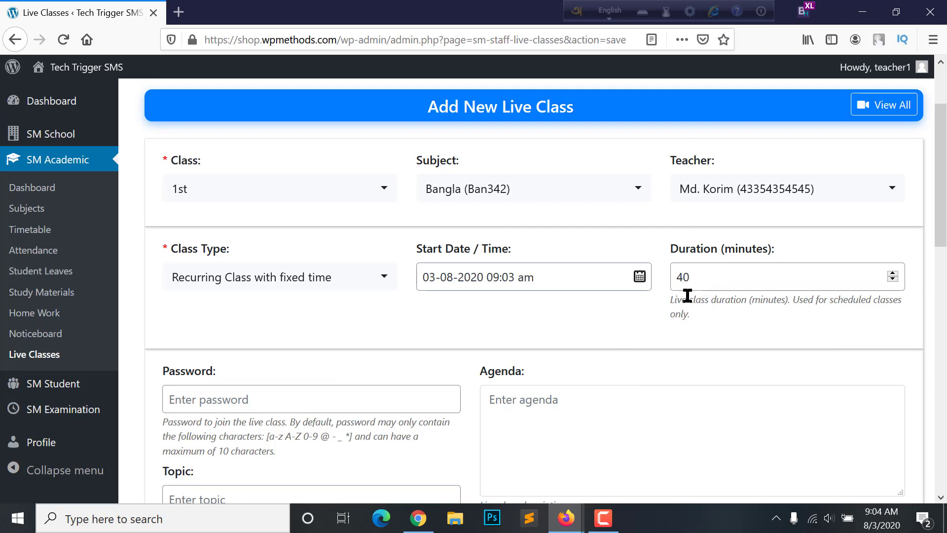
Enter a class password and set the topic to 'Bangla class'
scroll(418, 317, "down", 3)
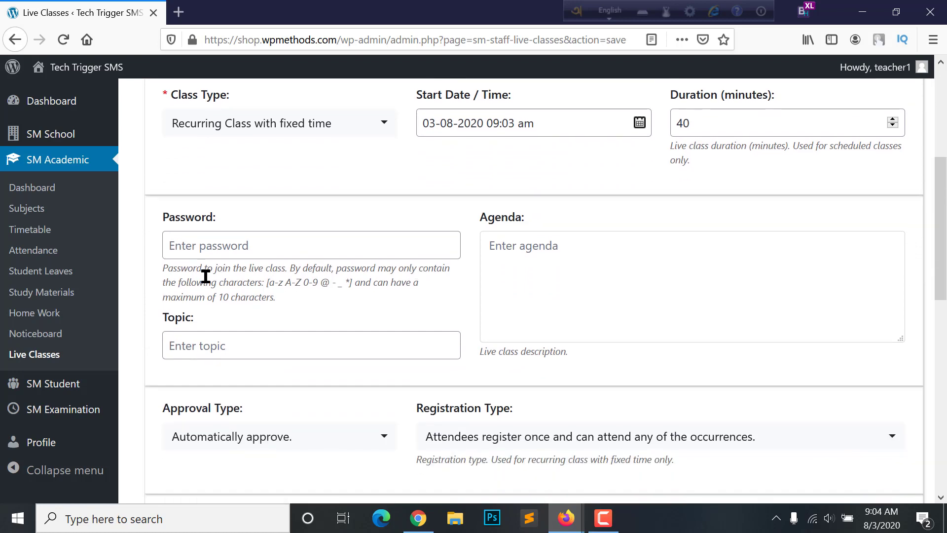
left_click(208, 252)
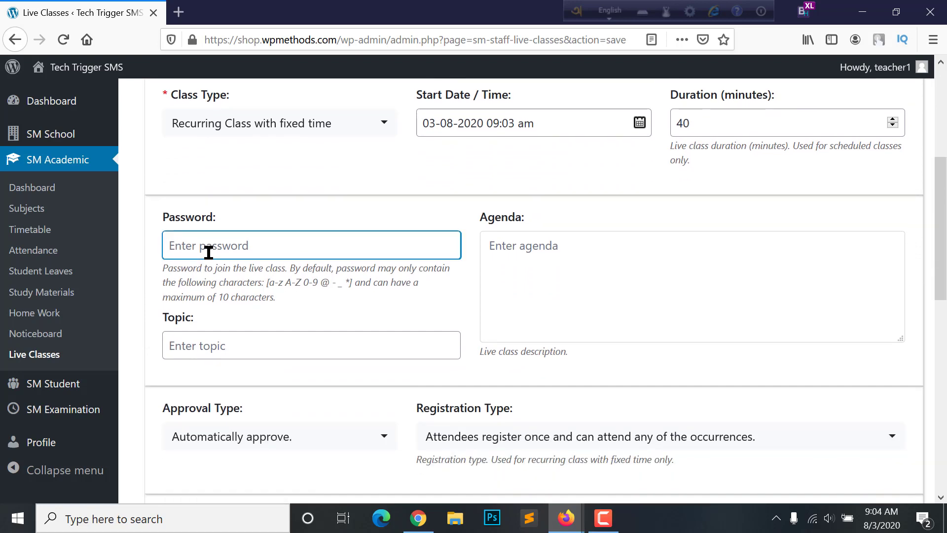
type("12345")
left_click(263, 278)
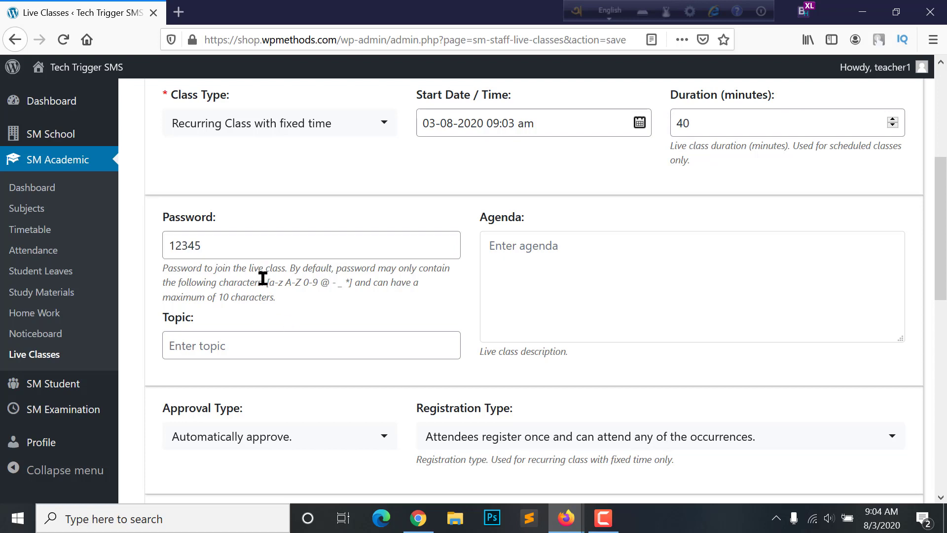
left_click(220, 344)
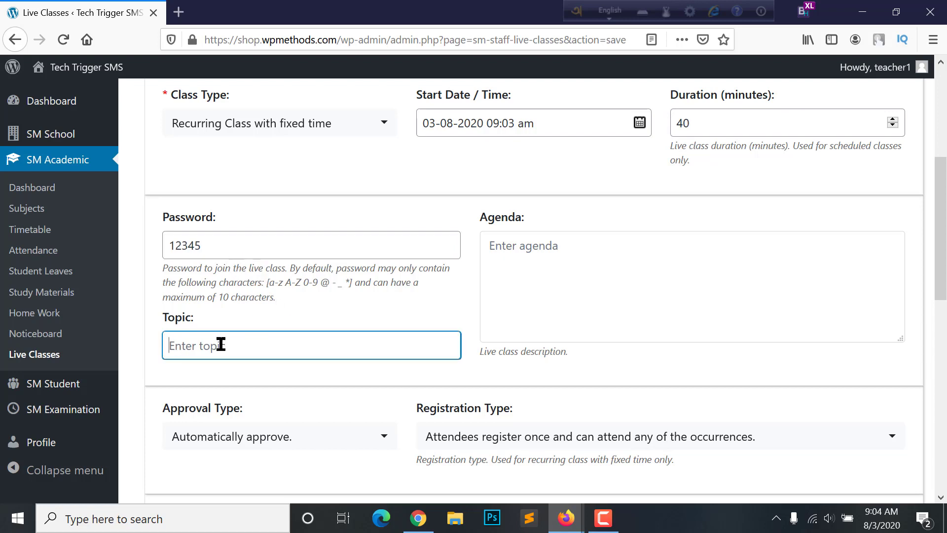
type("Bangla class")
scroll(459, 322, "up", 2)
scroll(458, 322, "down", 2)
left_click(596, 295)
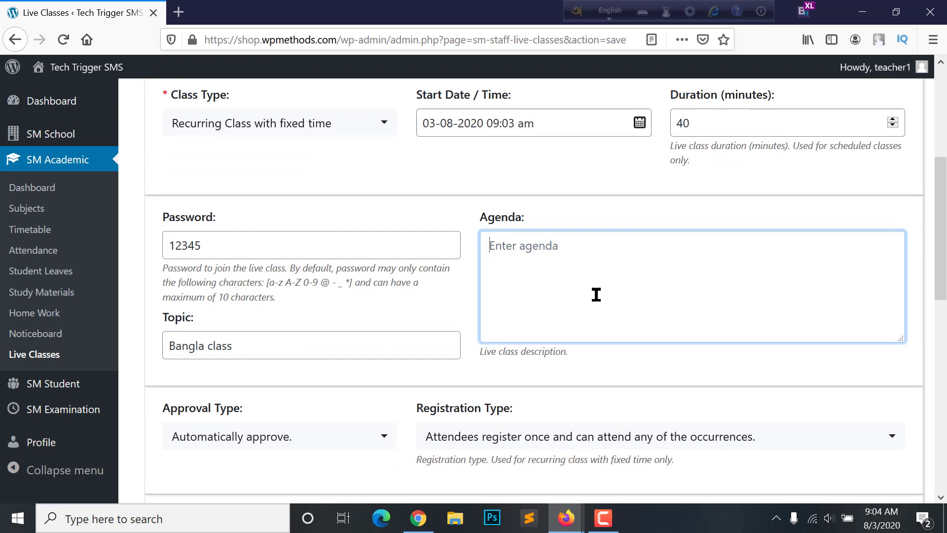
Keep Automatically approve, add the new live class, and return to the Live Classes list
scroll(592, 292, "down", 2)
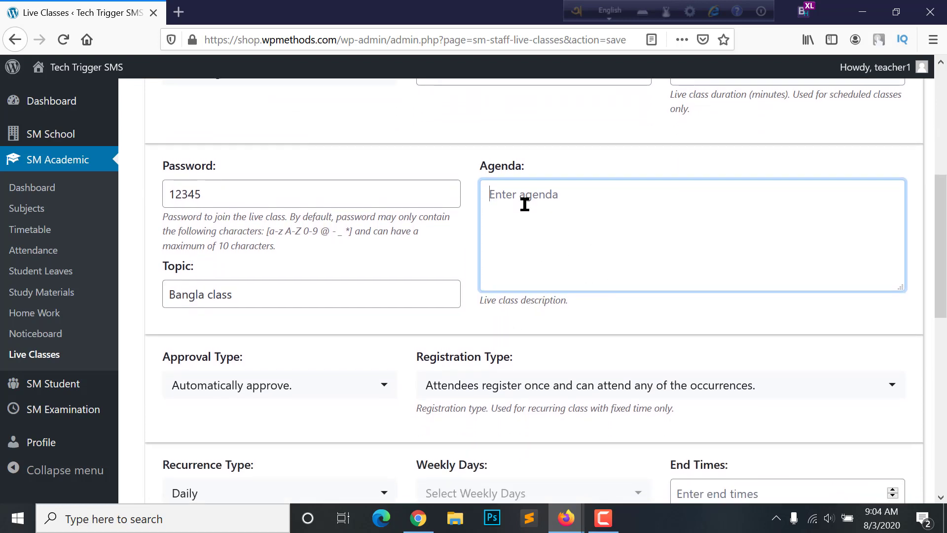
scroll(397, 328, "down", 2)
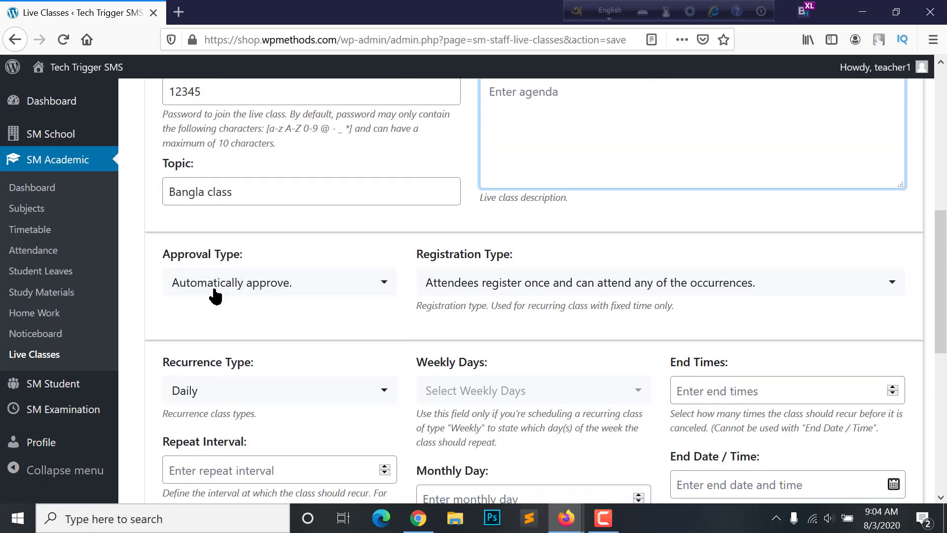
scroll(671, 344, "down", 2)
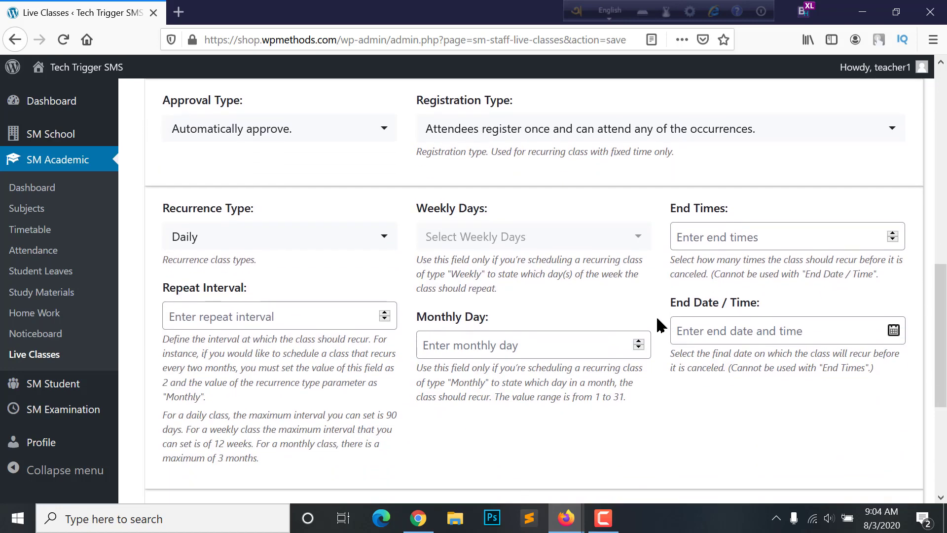
left_click(230, 184)
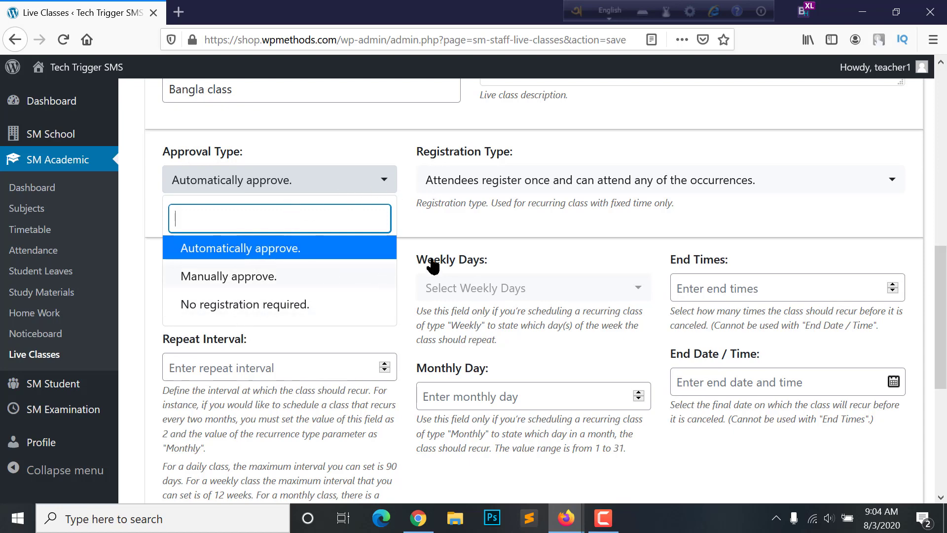
scroll(314, 264, "down", 6)
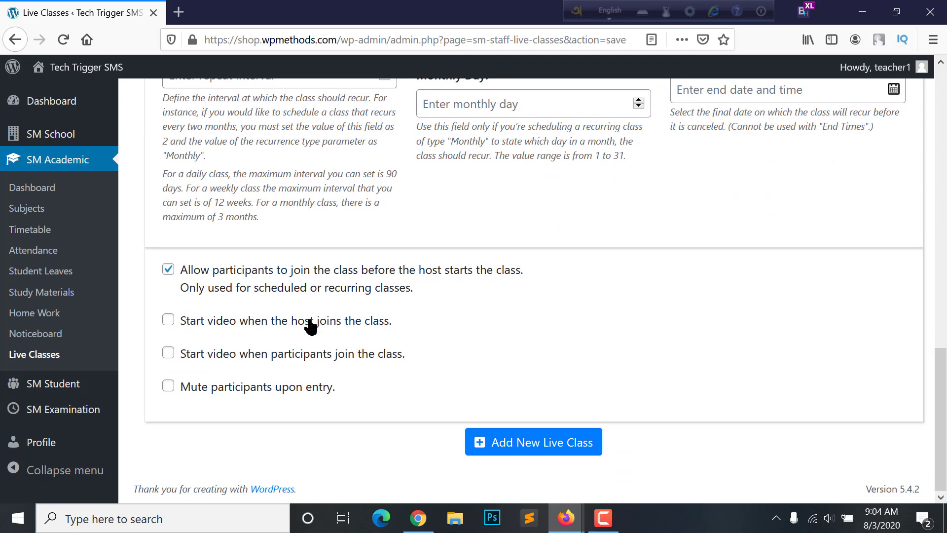
left_click(535, 446)
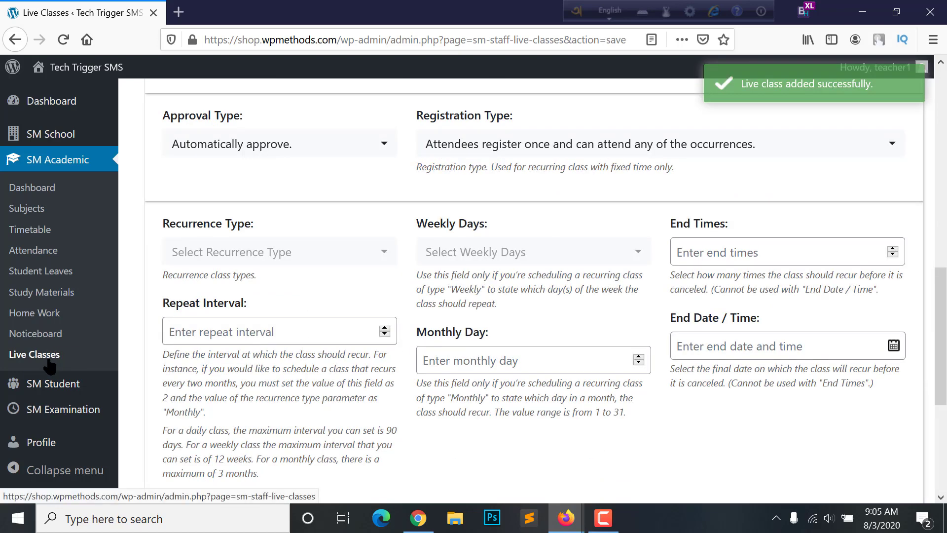
left_click(47, 355)
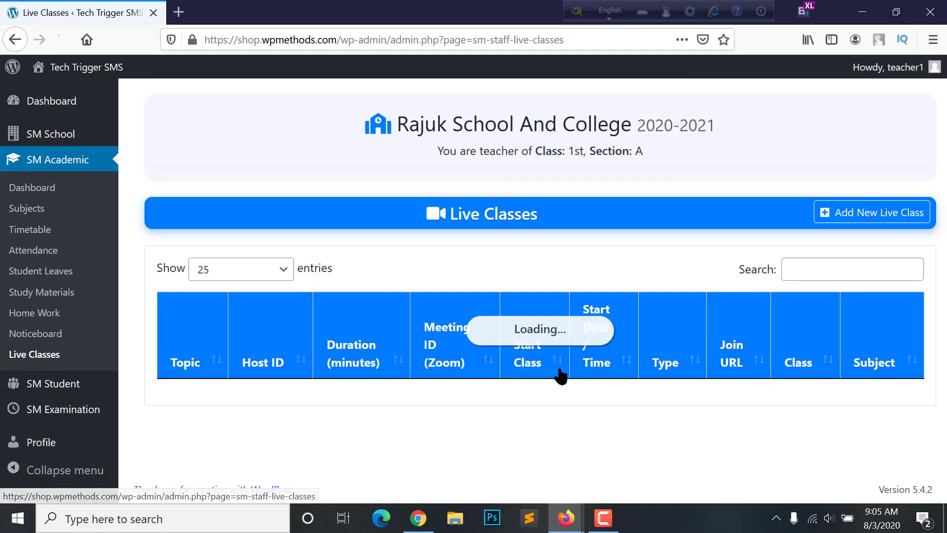
Open the Bangla class's Zoom Join URL from the Live Classes table
scroll(505, 355, "down", 1)
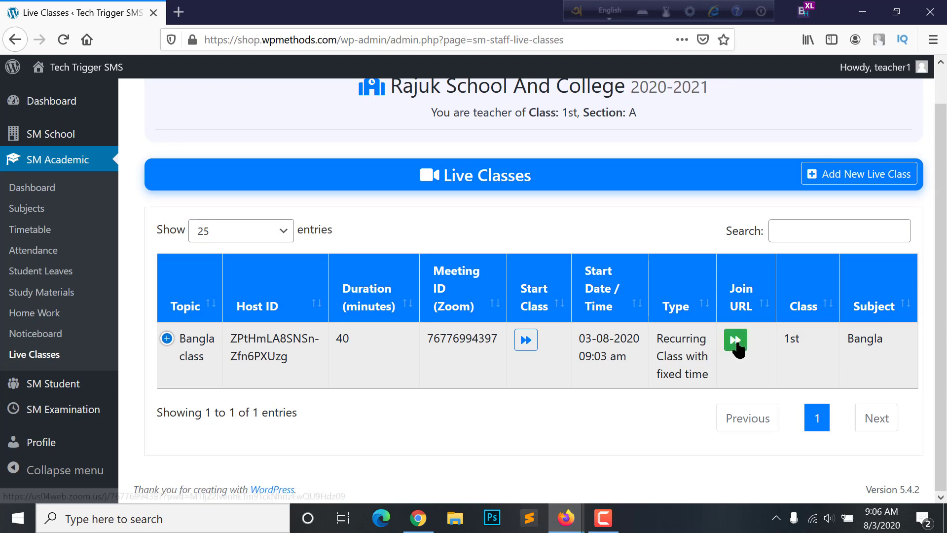
left_click(737, 344)
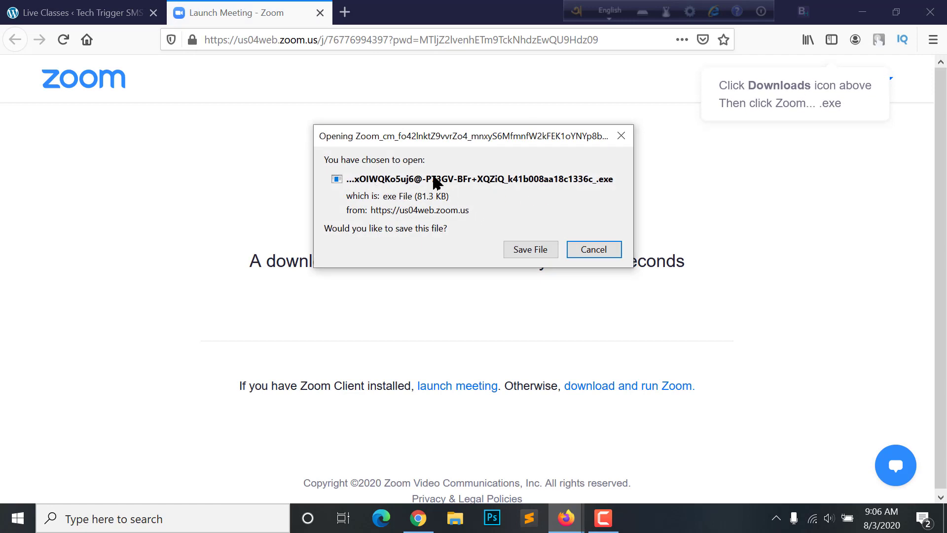
Save the Zoom installer and run it from Firefox Downloads
left_click(529, 254)
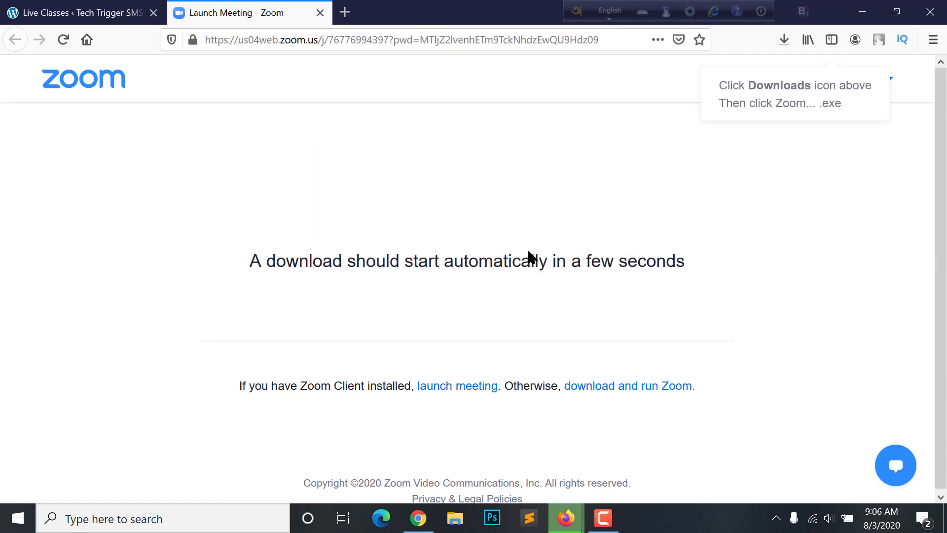
left_click(784, 40)
left_click(597, 94)
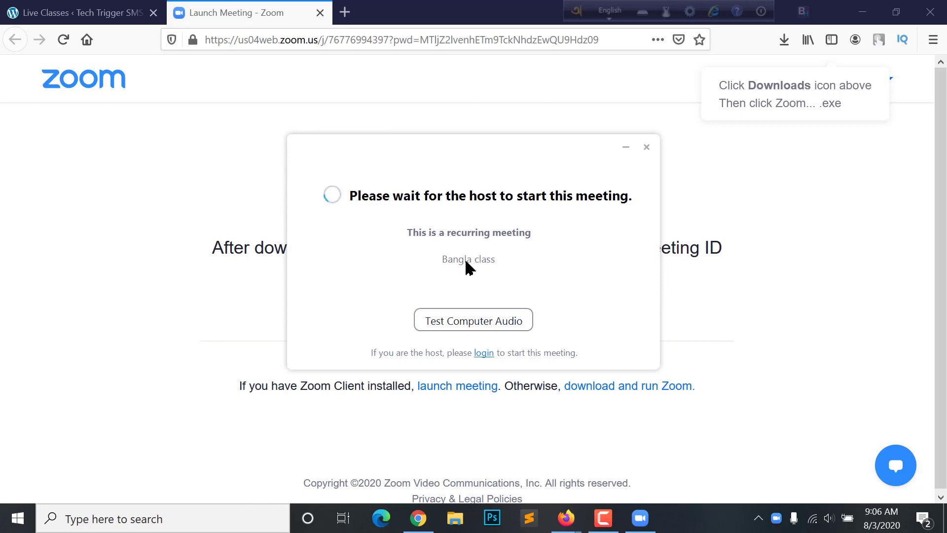
Test computer audio in Zoom settings, glance at screen sharing, then close Settings
left_click(473, 322)
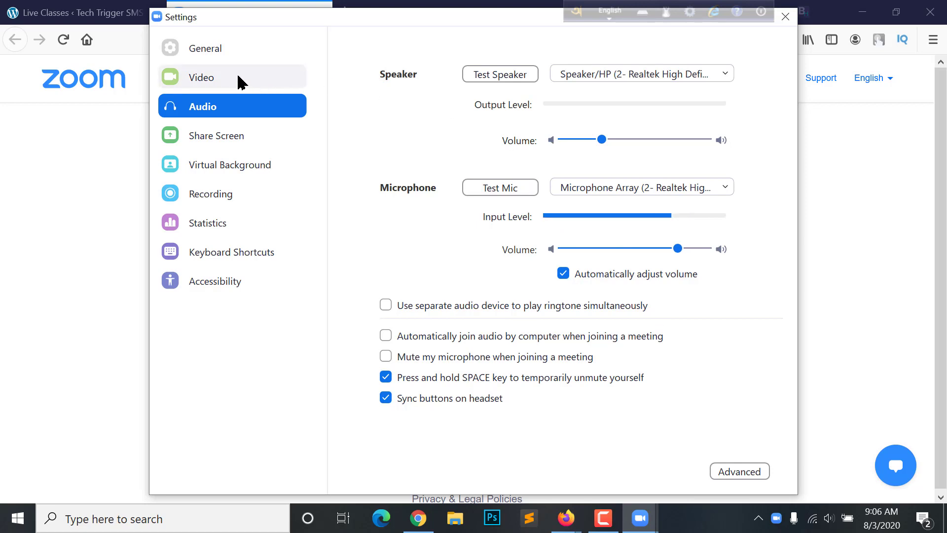
left_click(215, 138)
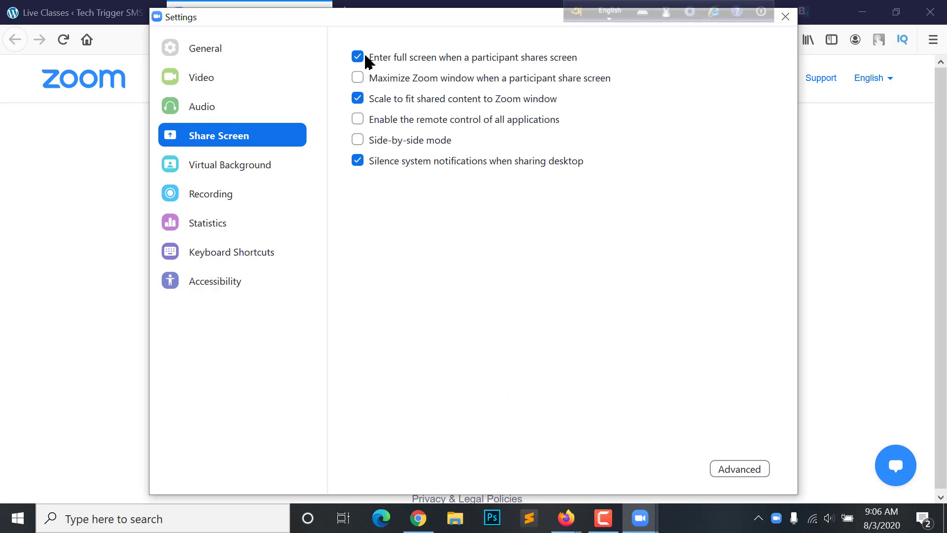
left_click(219, 106)
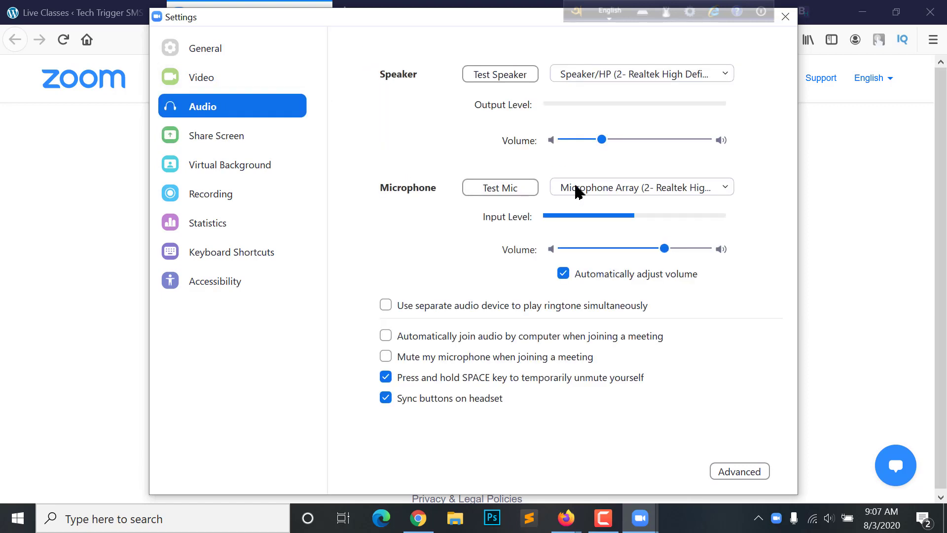
left_click(785, 17)
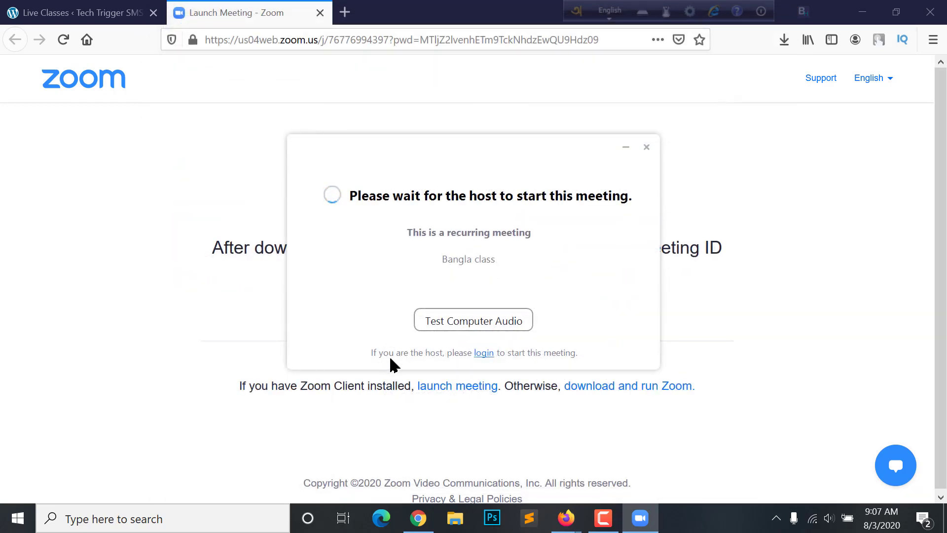
Begin host sign-in to Zoom with Google and choose the saved Google account
left_click(484, 353)
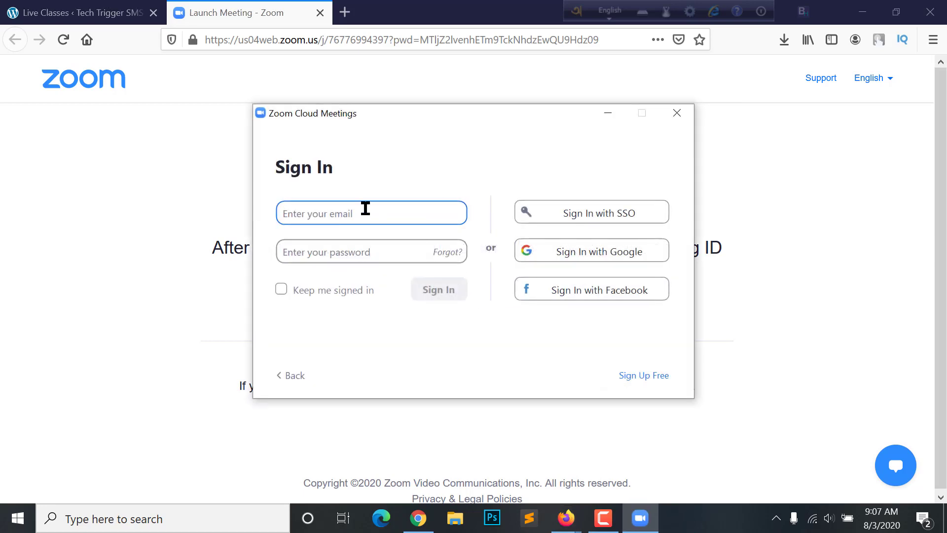
left_click(579, 254)
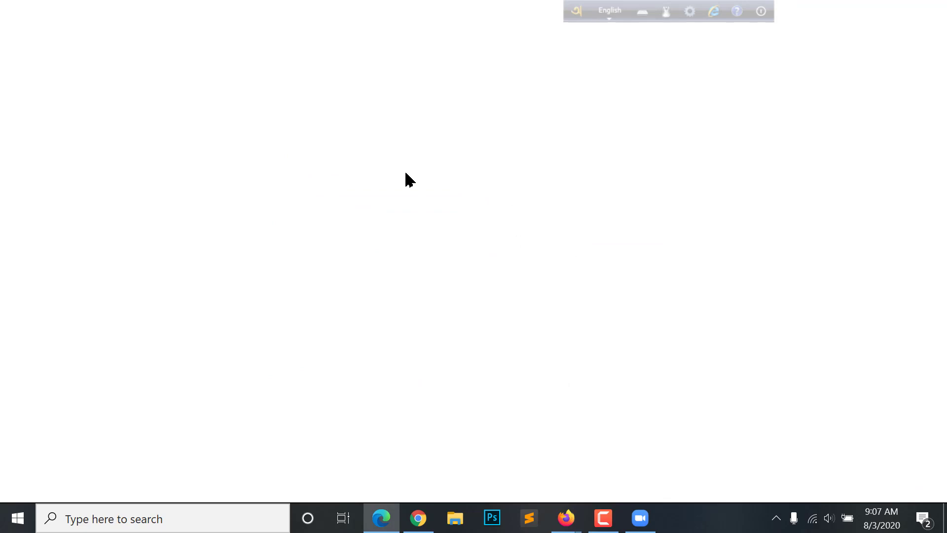
key("BackSpace")
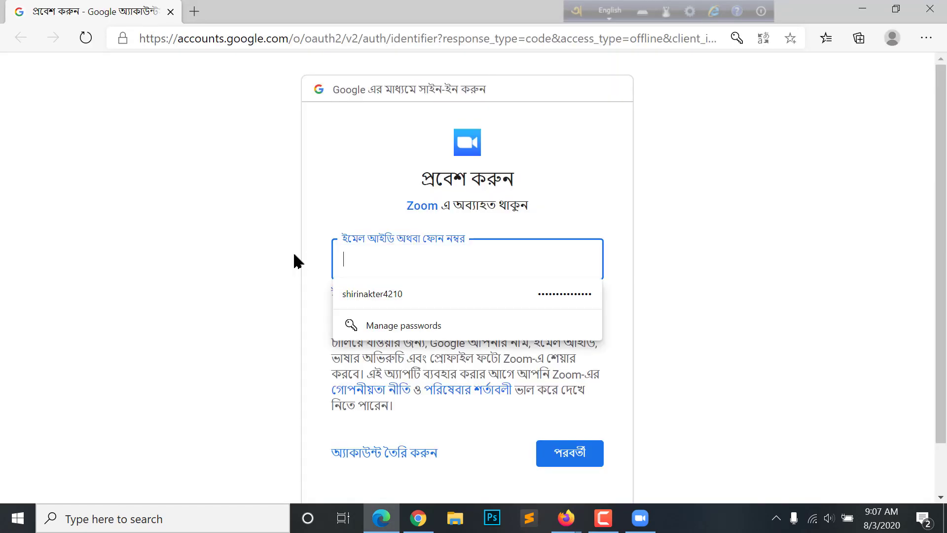
type("r")
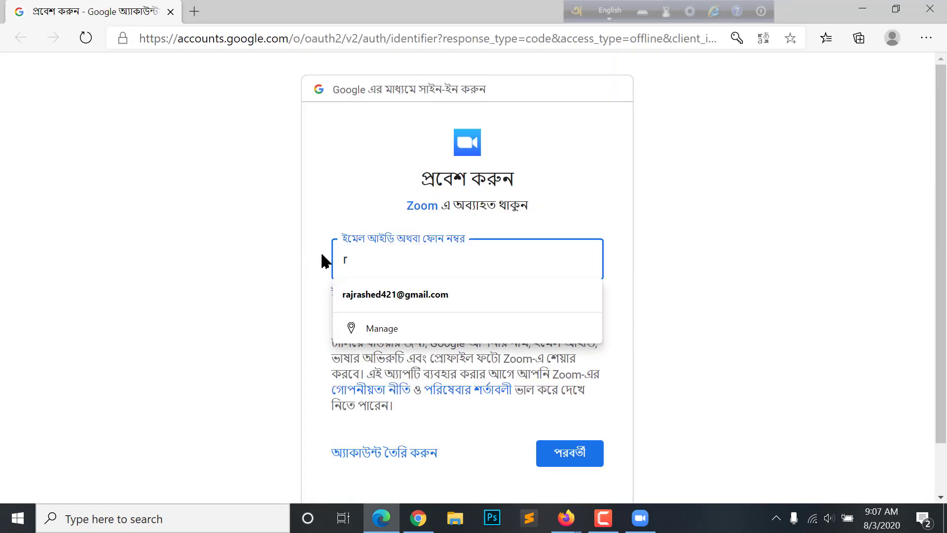
left_click(408, 295)
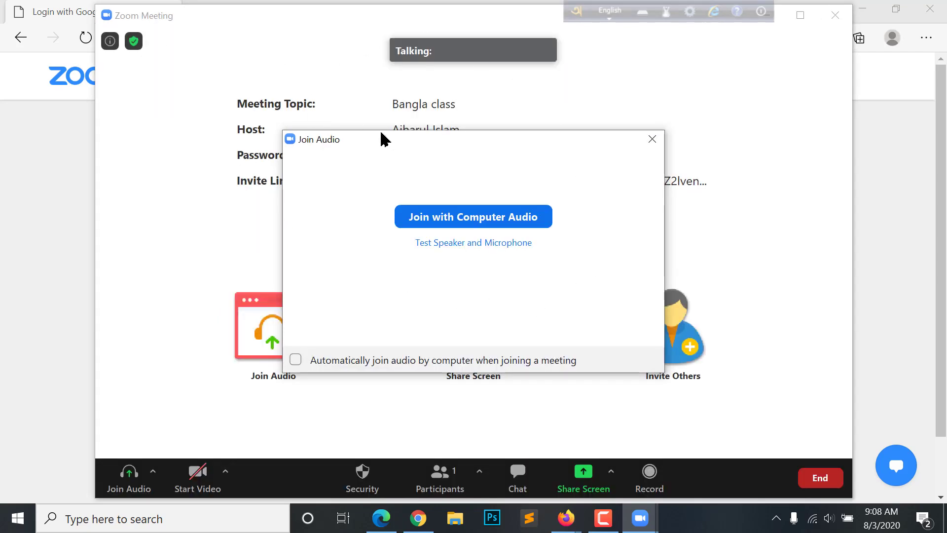
Join the Bangla class meeting with computer audio and bring the Firefox window back up
left_click(503, 225)
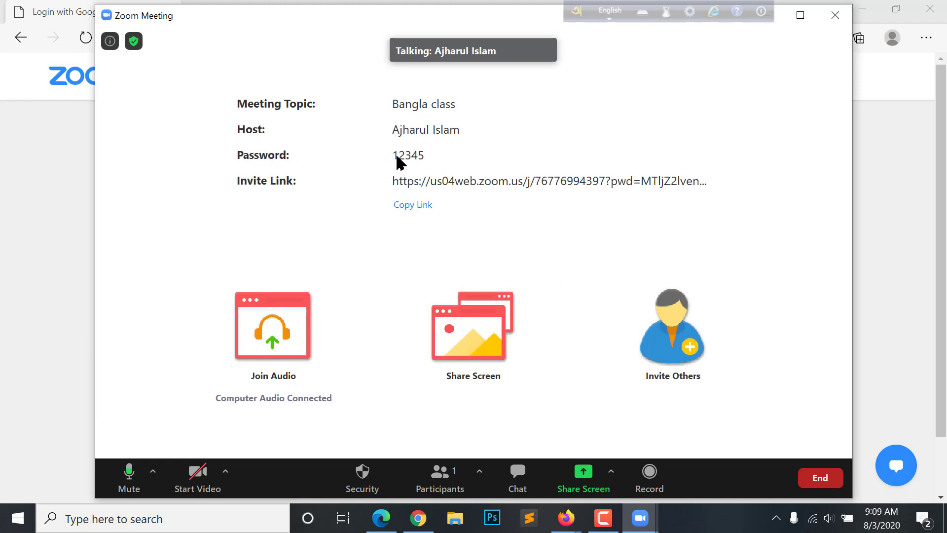
left_click(566, 518)
mouse_move(525, 459)
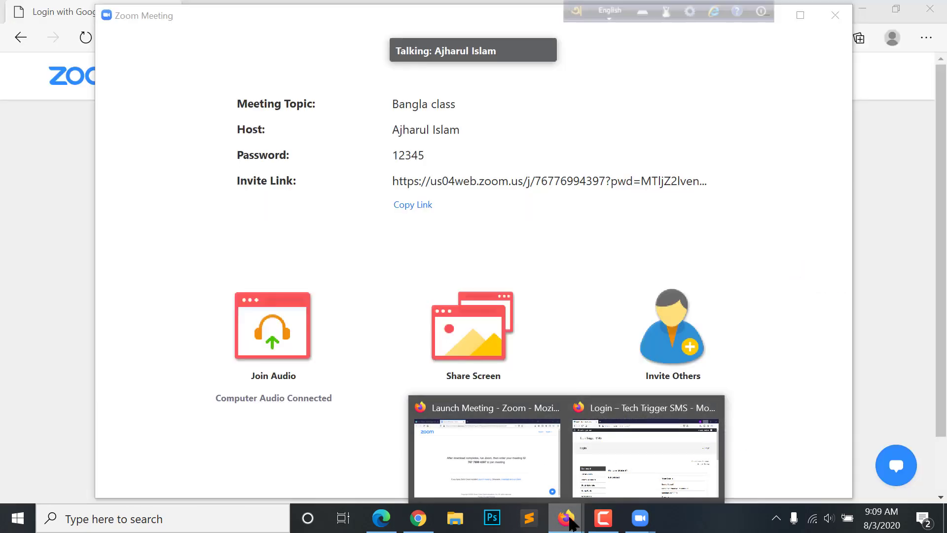
From the student portal's Live Classes, join the Bangla class, decline the Zoom download, and close that tab
left_click(608, 446)
scroll(365, 276, "down", 8)
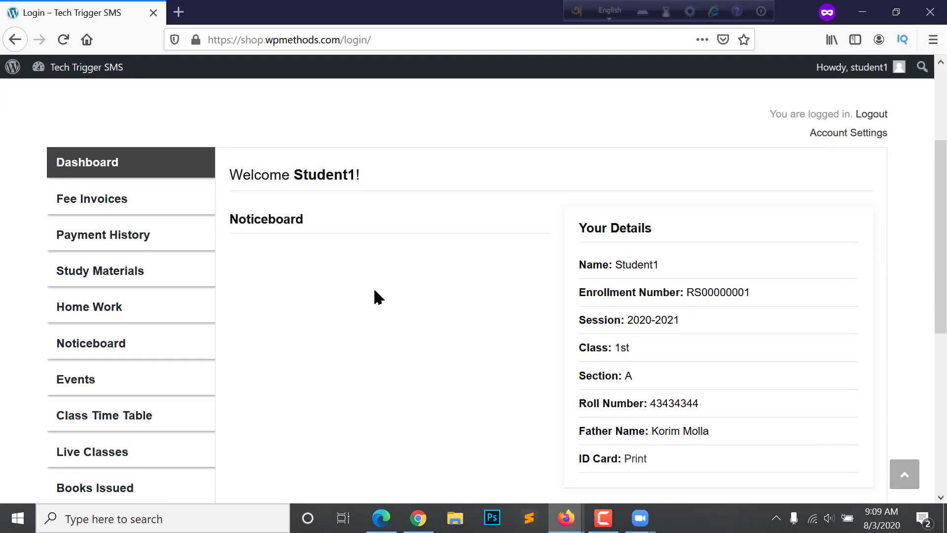
left_click(64, 199)
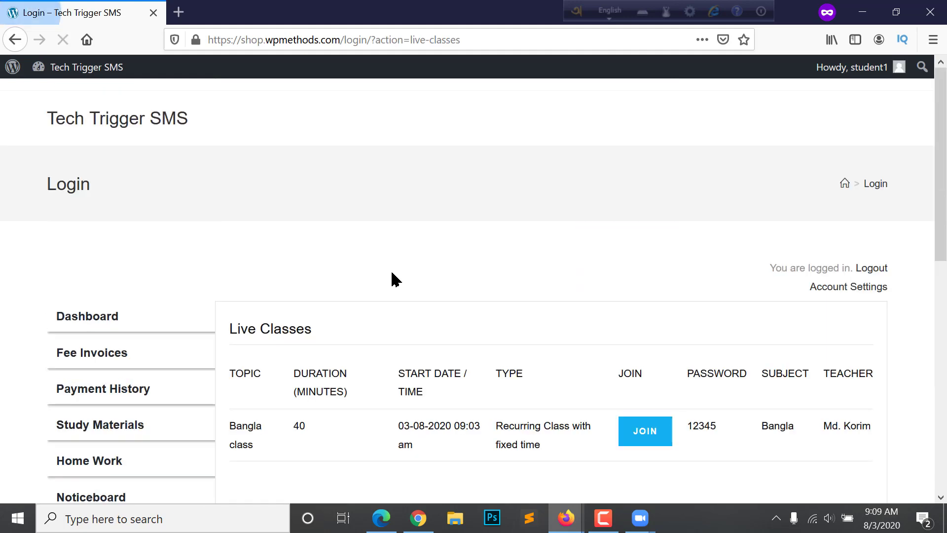
scroll(391, 275, "down", 2)
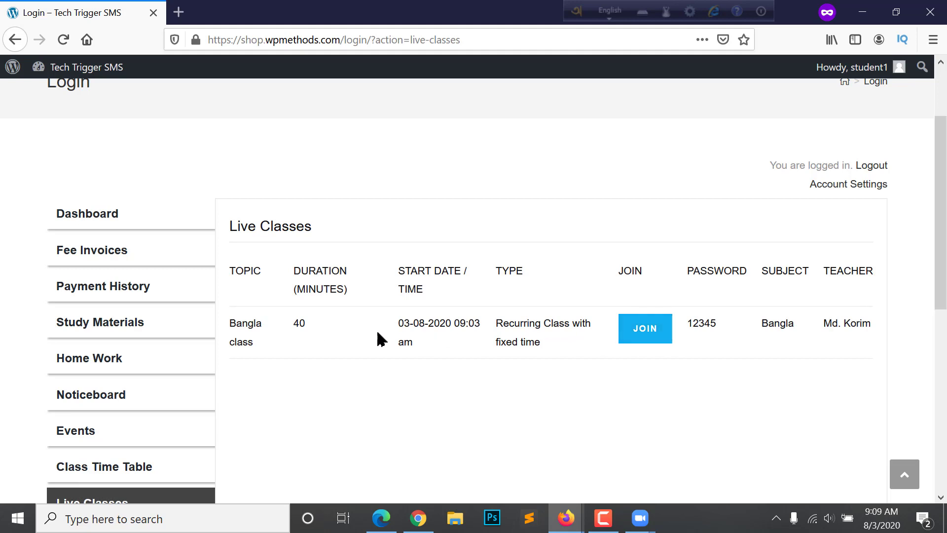
left_click(646, 328)
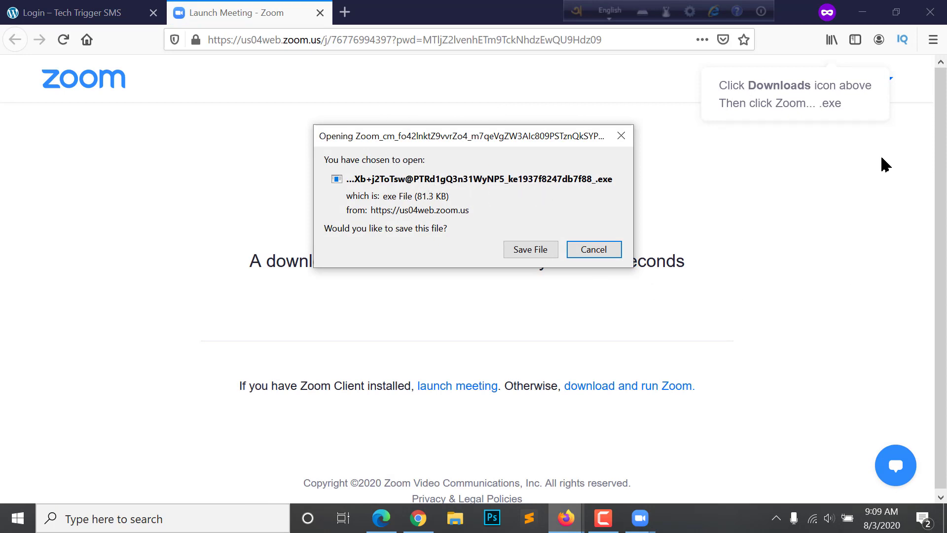
left_click(595, 251)
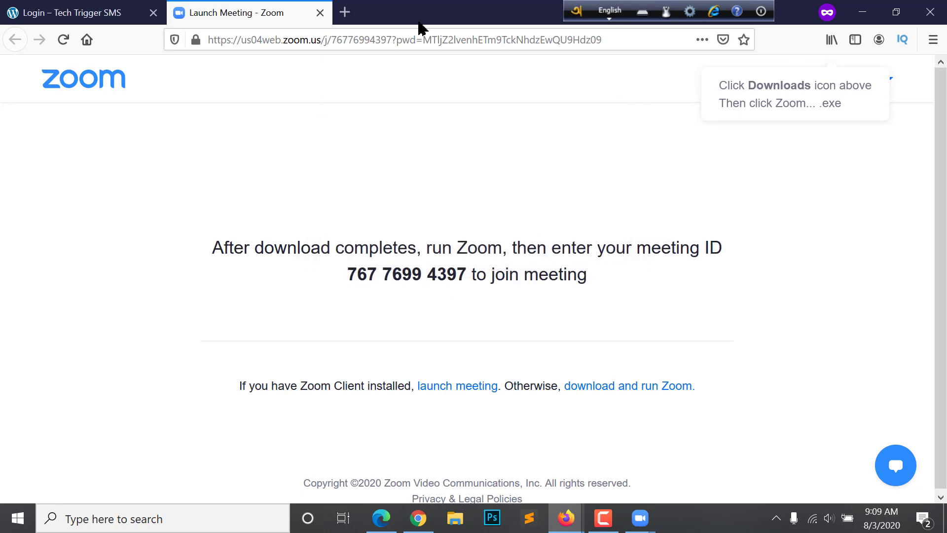
left_click(319, 13)
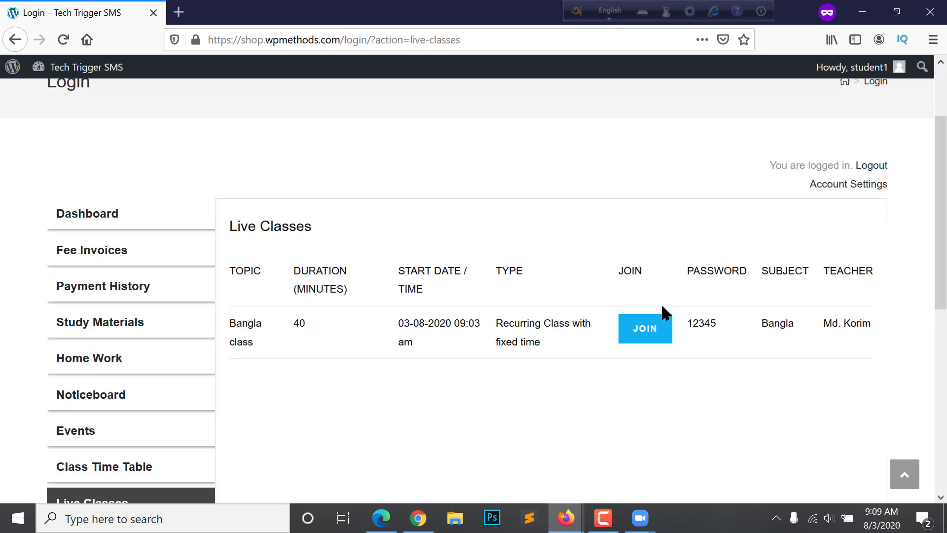
double_click(705, 323)
left_click(703, 323)
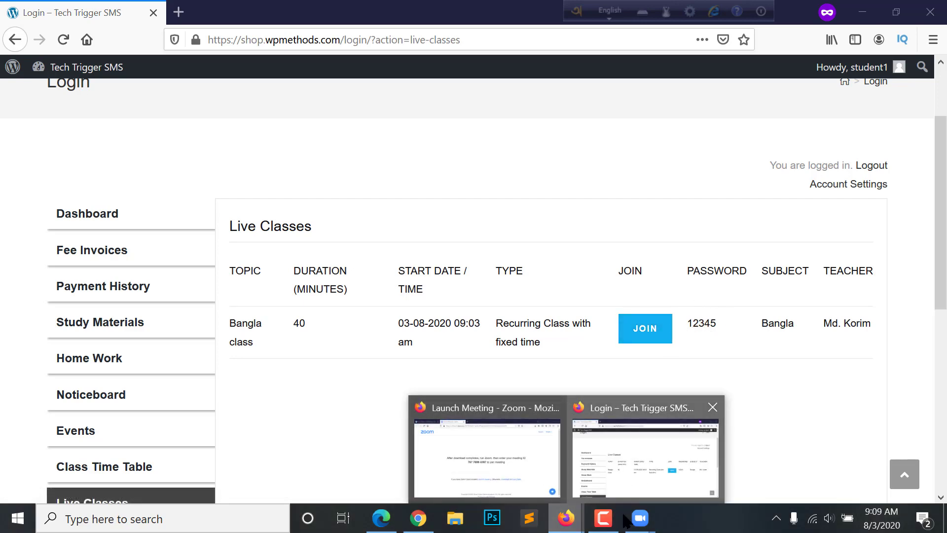
Close the Zoom home window and return to the admin Live Classes list
mouse_move(629, 521)
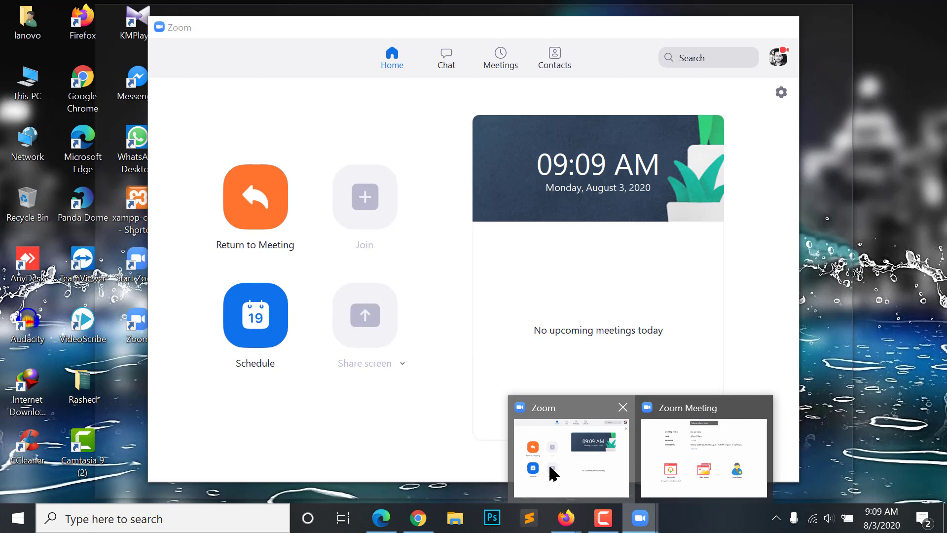
left_click(554, 470)
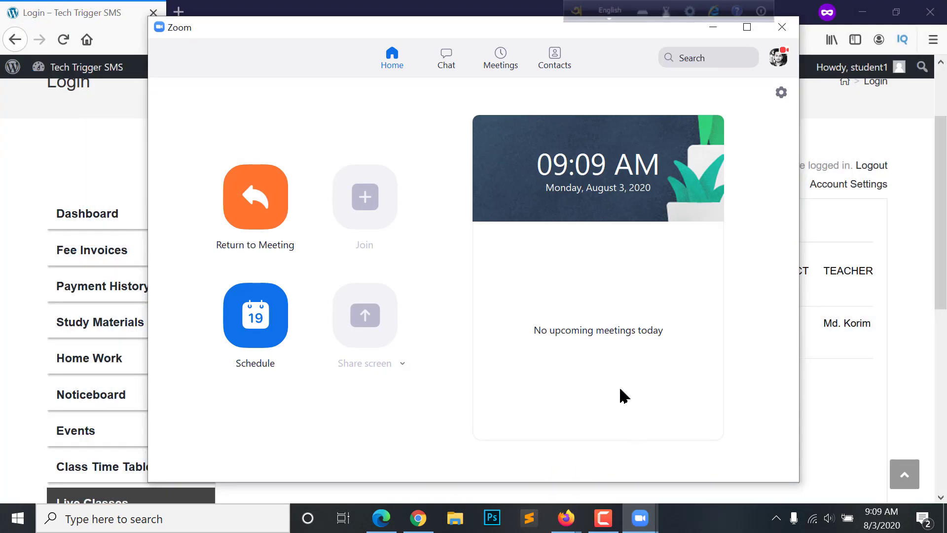
left_click(783, 29)
scroll(444, 316, "down", 3)
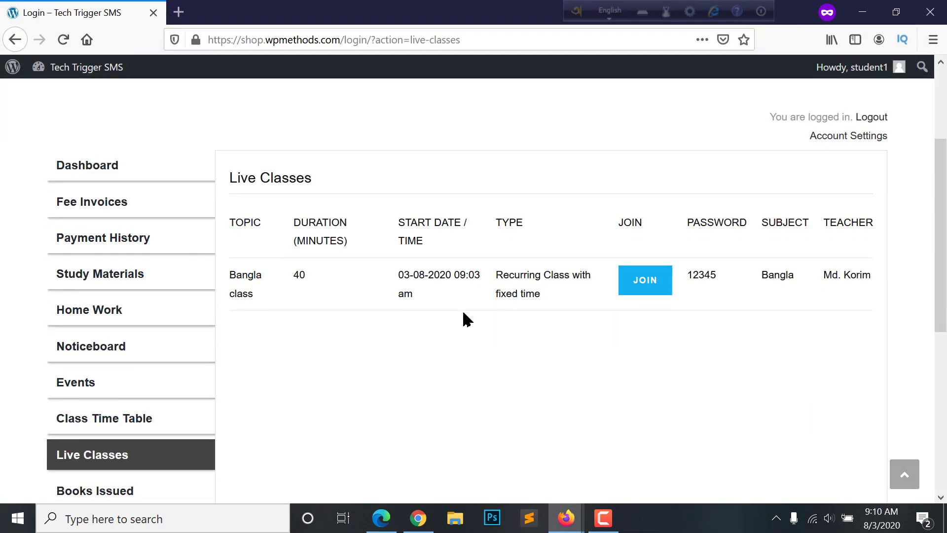
key("alt+Tab")
scroll(415, 347, "down", 5)
scroll(415, 348, "up", 7)
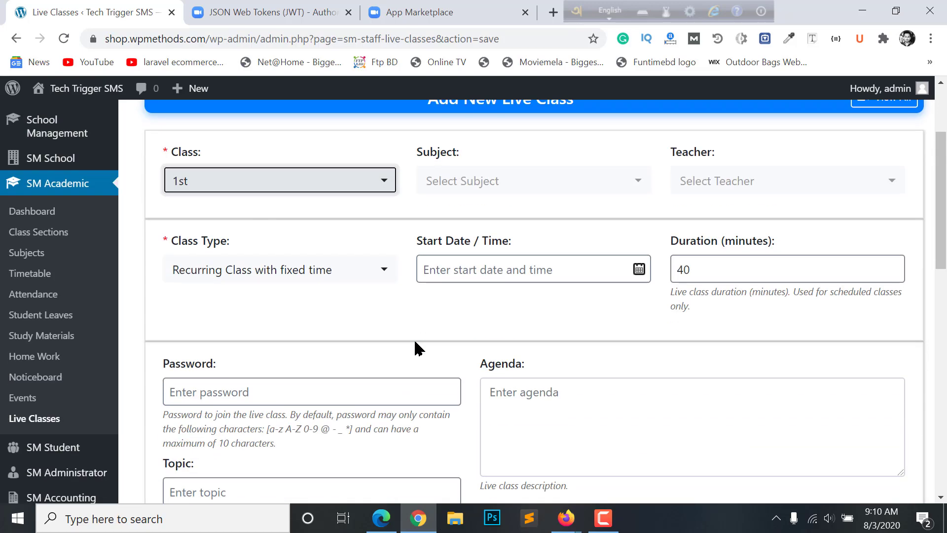
scroll(424, 332, "down", 12)
scroll(508, 330, "up", 12)
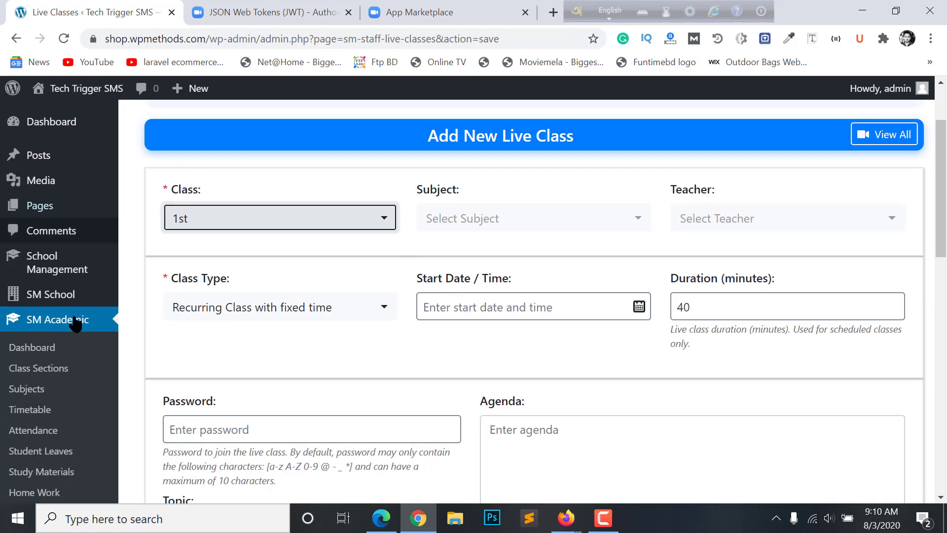
scroll(43, 365, "down", 4)
left_click(43, 365)
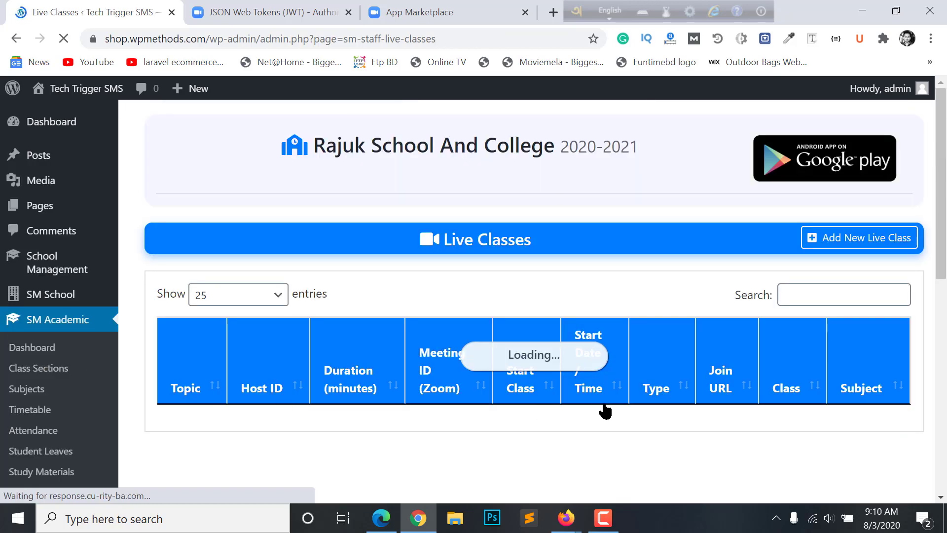
Review the Bangla class in the Live Classes list, then open SM School Settings
scroll(671, 355, "down", 4)
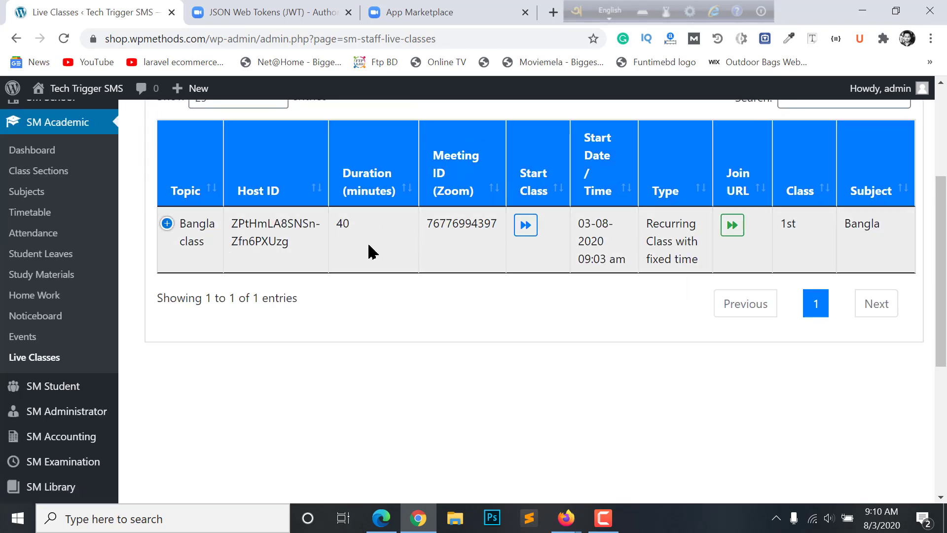
scroll(337, 308, "up", 4)
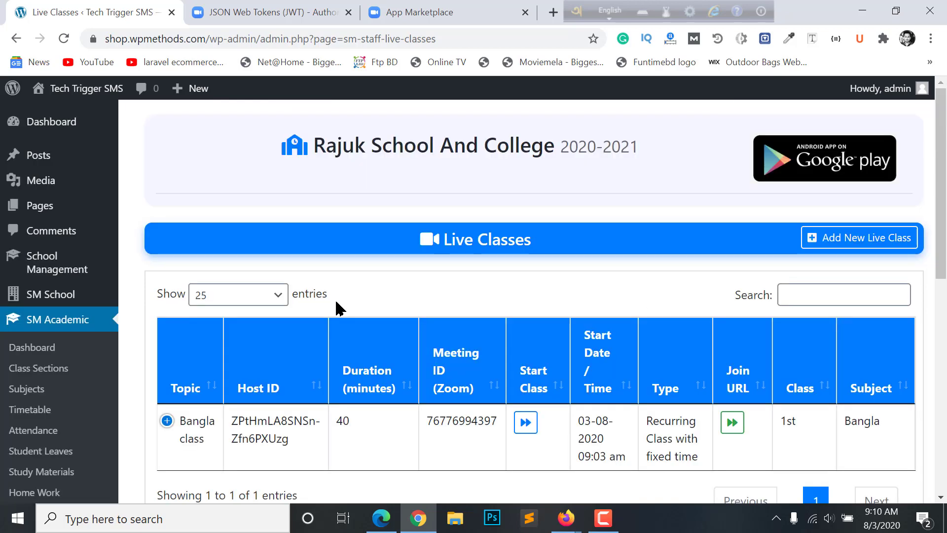
scroll(168, 331, "down", 2)
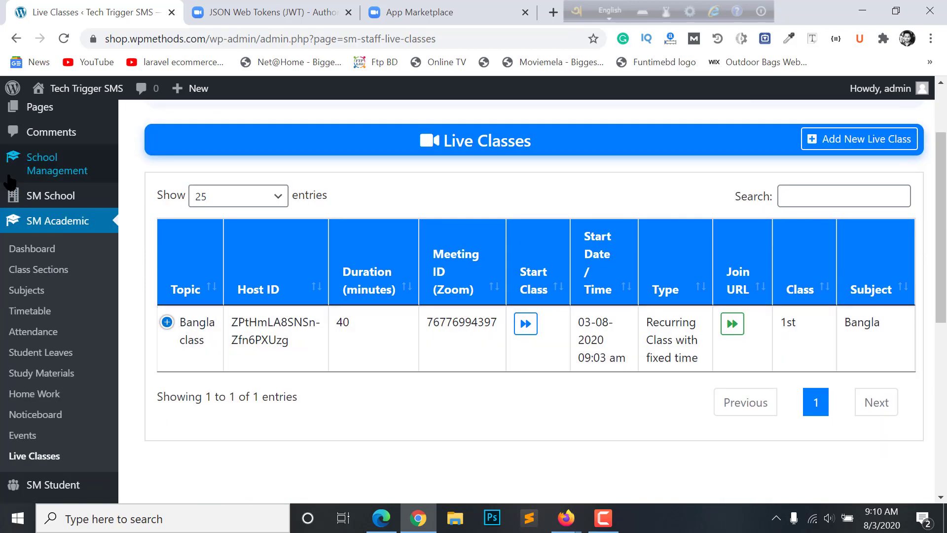
mouse_move(27, 202)
scroll(29, 208, "up", 2)
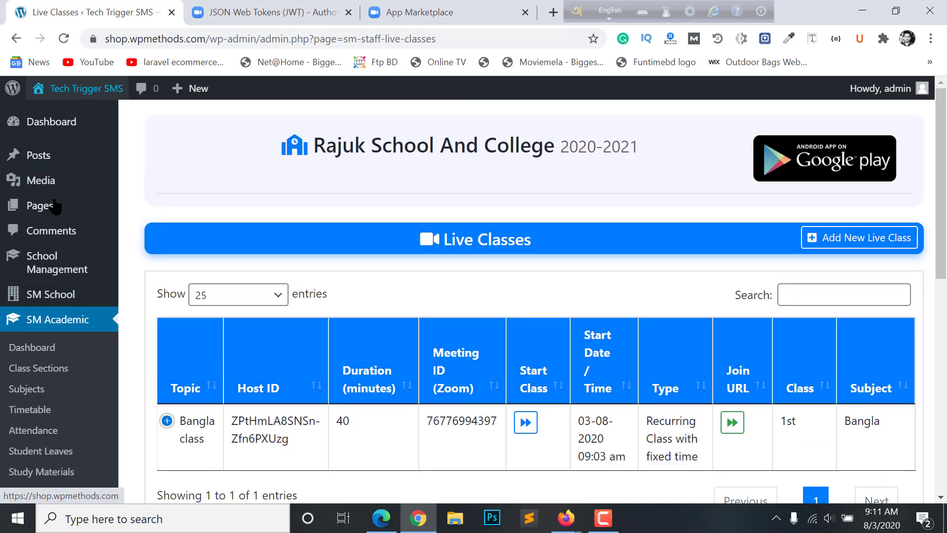
mouse_move(49, 254)
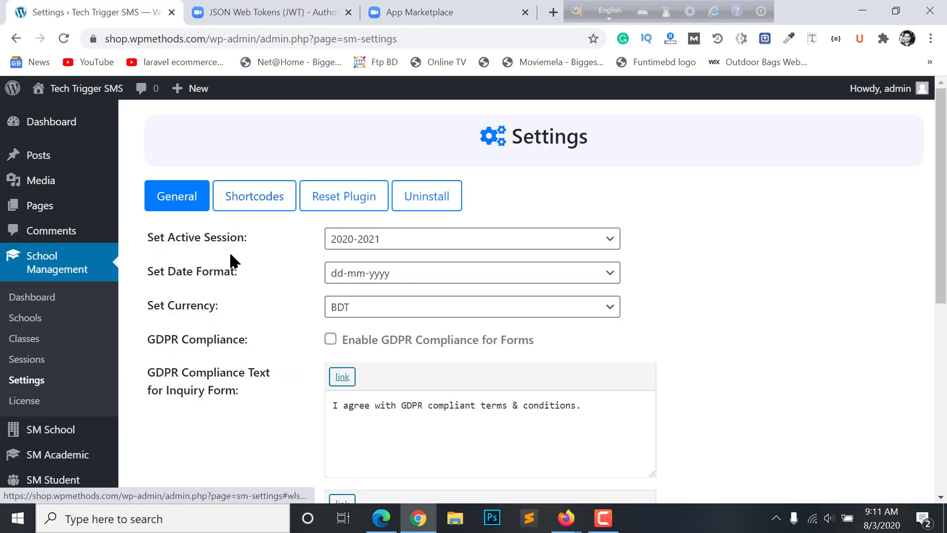
scroll(207, 264, "down", 4)
mouse_move(49, 236)
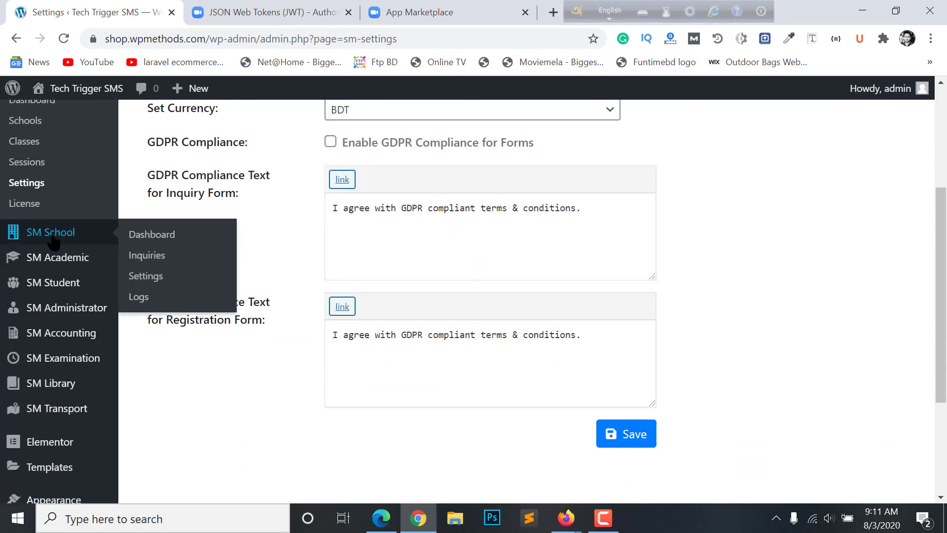
left_click(152, 283)
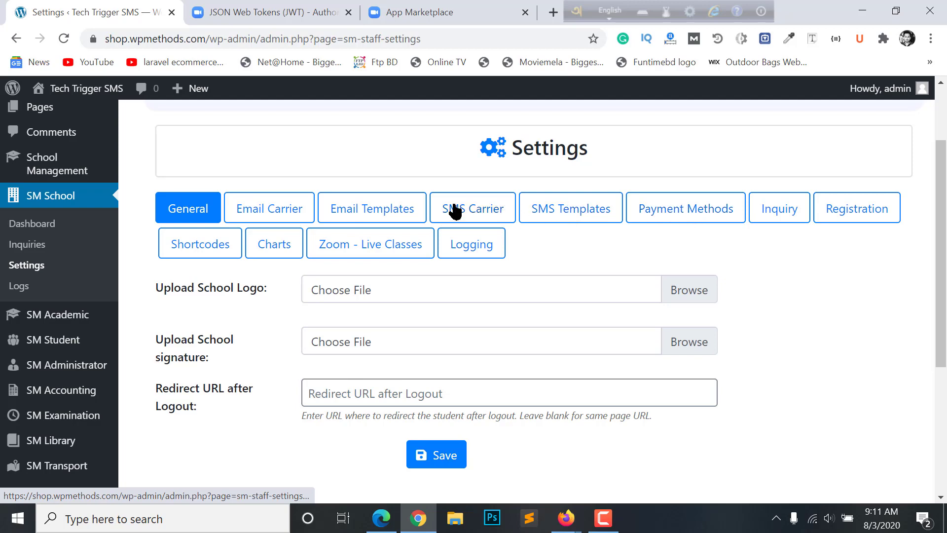
Compare the Email Carrier and Email Templates tabs
left_click(269, 209)
left_click(398, 209)
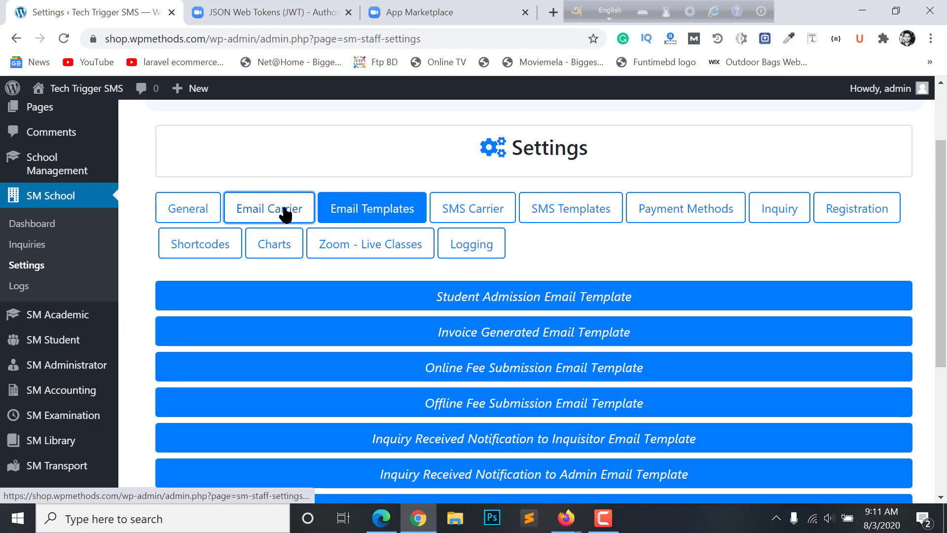
left_click(274, 207)
left_click(379, 219)
scroll(389, 277, "down", 3)
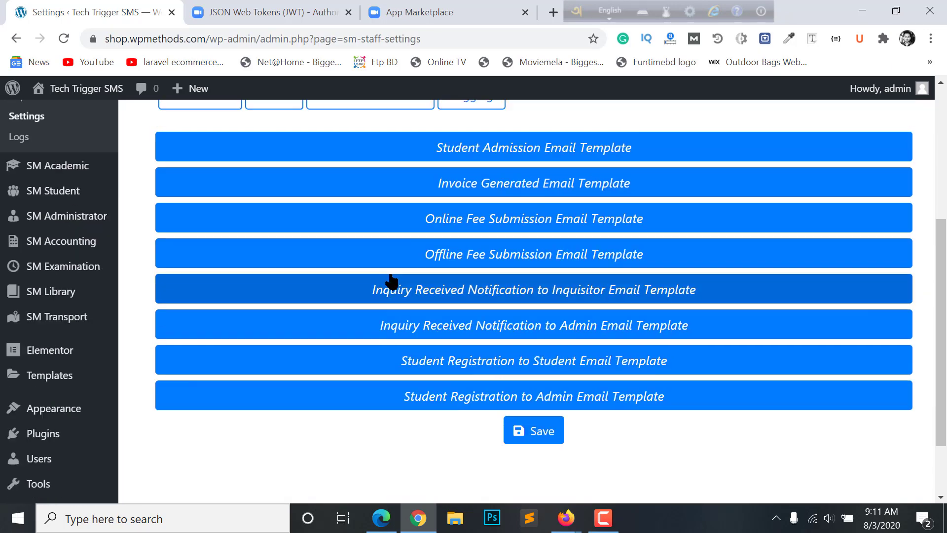
scroll(391, 232, "up", 3)
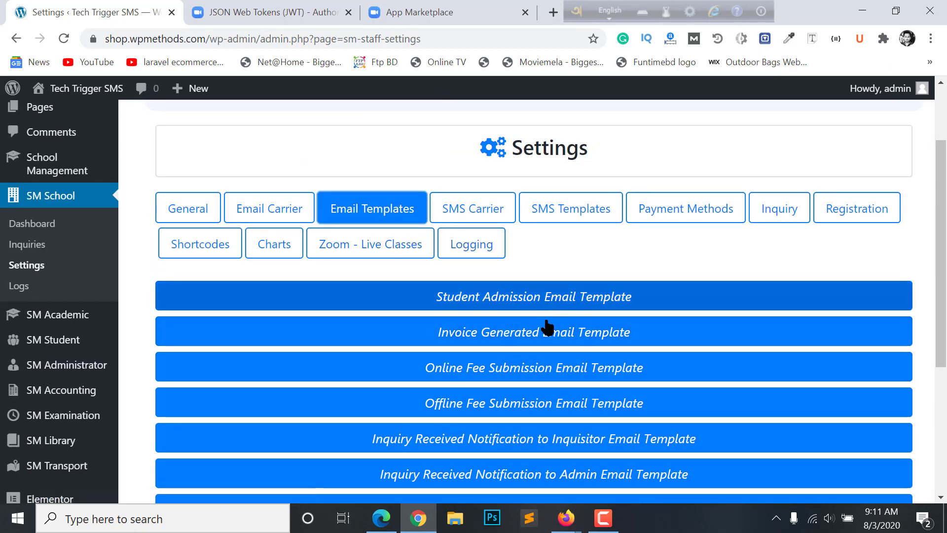
scroll(545, 360, "down", 4)
scroll(549, 335, "up", 2)
scroll(548, 337, "up", 1)
scroll(543, 385, "down", 4)
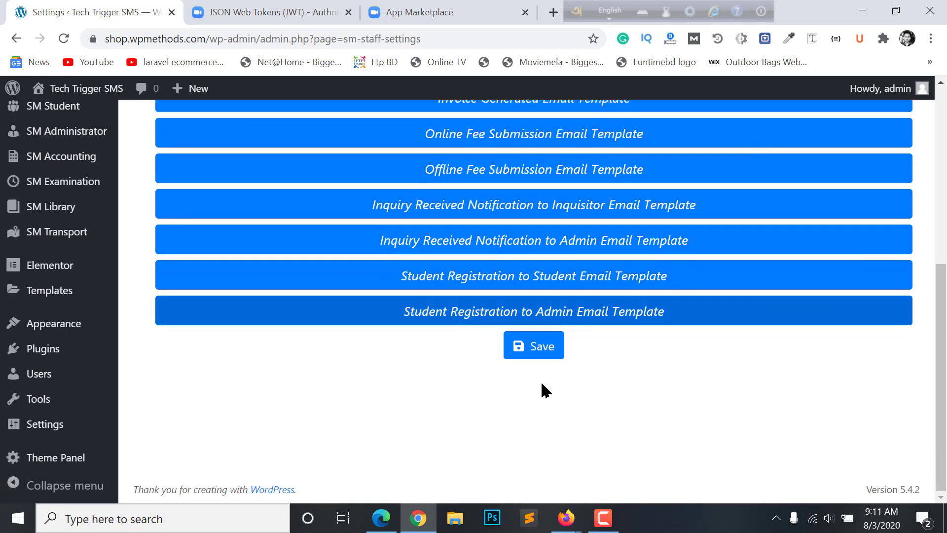
scroll(546, 353, "up", 4)
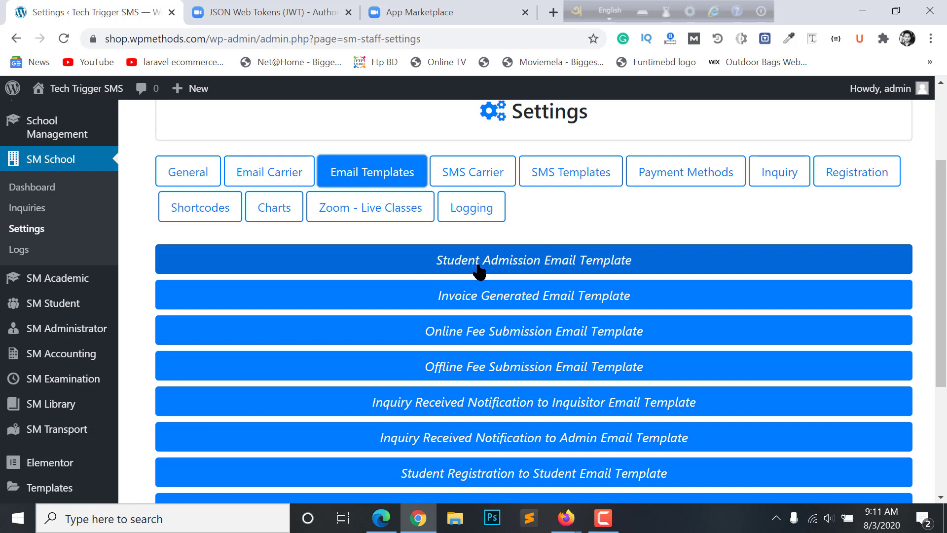
Expand the Student Admission template and inspect its subject and body without editing
left_click(575, 264)
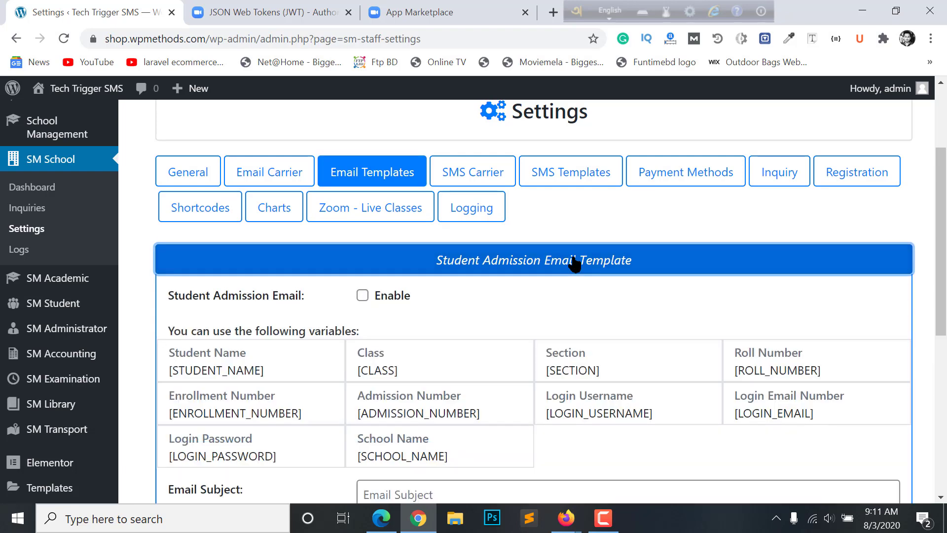
scroll(575, 264, "down", 4)
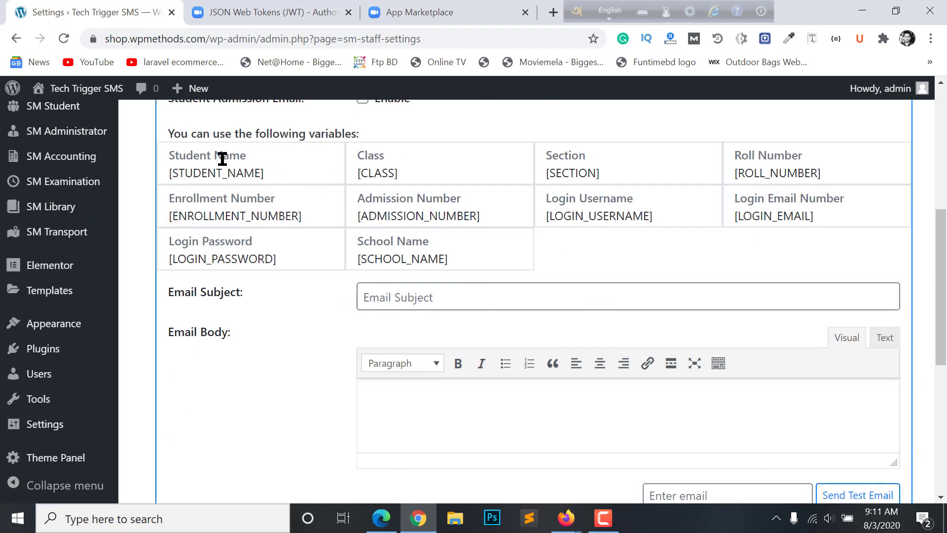
scroll(688, 216, "down", 4)
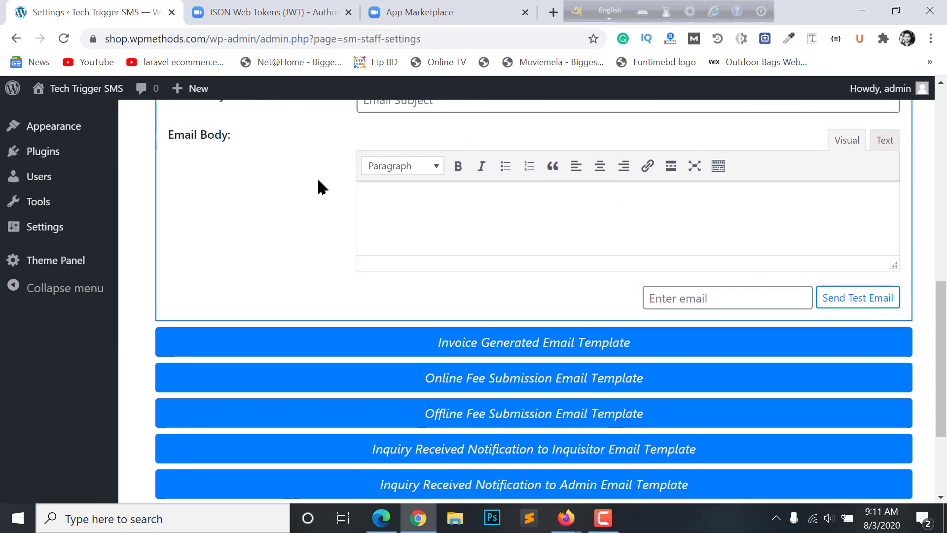
scroll(317, 186, "up", 2)
left_click(451, 199)
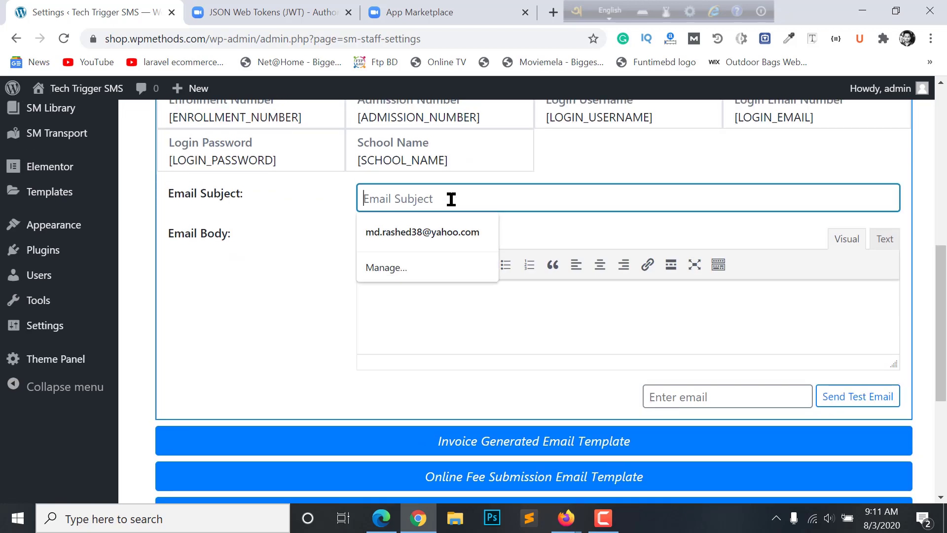
left_click(518, 323)
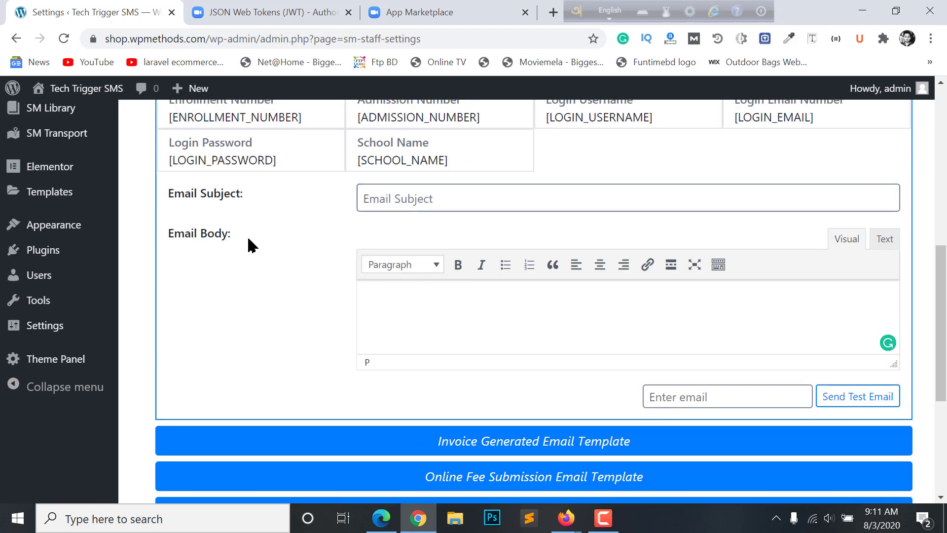
left_click(423, 198)
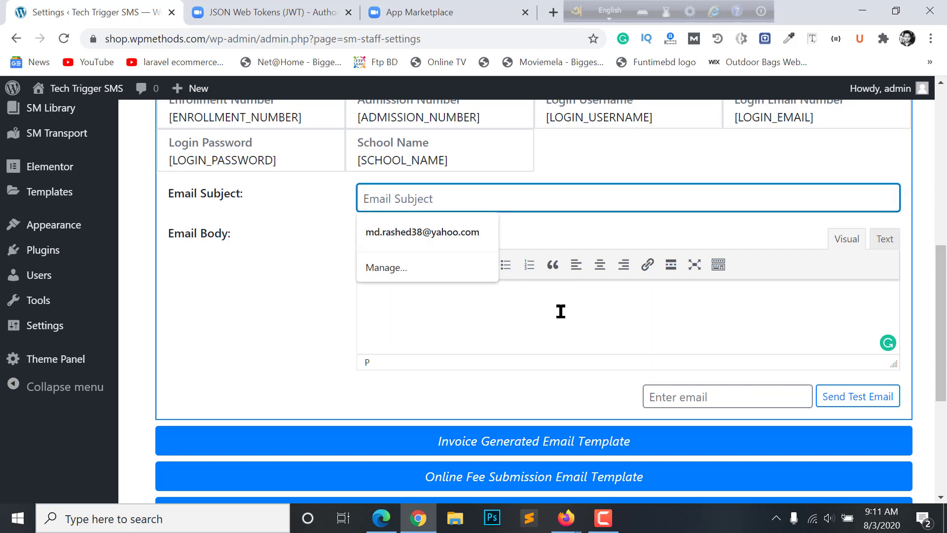
scroll(561, 311, "up", 4)
scroll(608, 266, "up", 2)
scroll(609, 271, "down", 2)
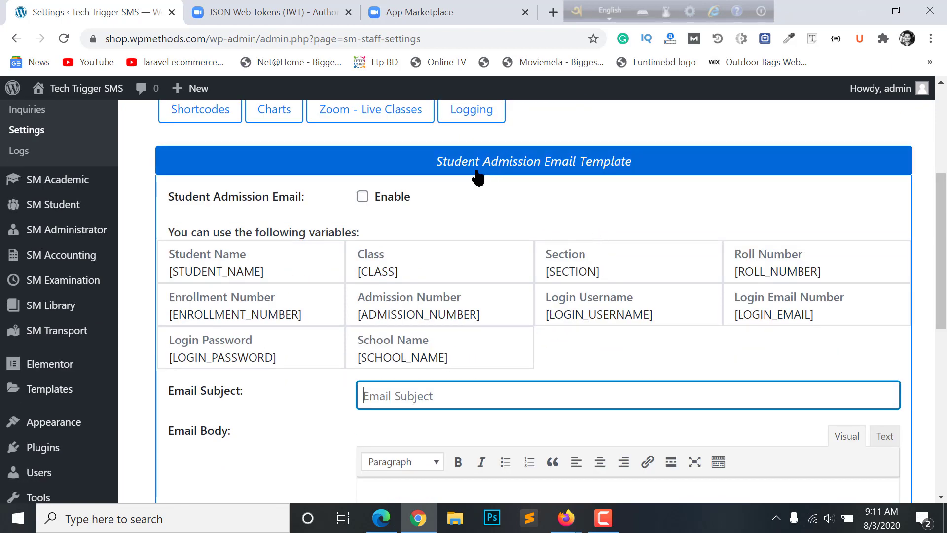
scroll(449, 232, "down", 4)
left_click(427, 199)
left_click(454, 327)
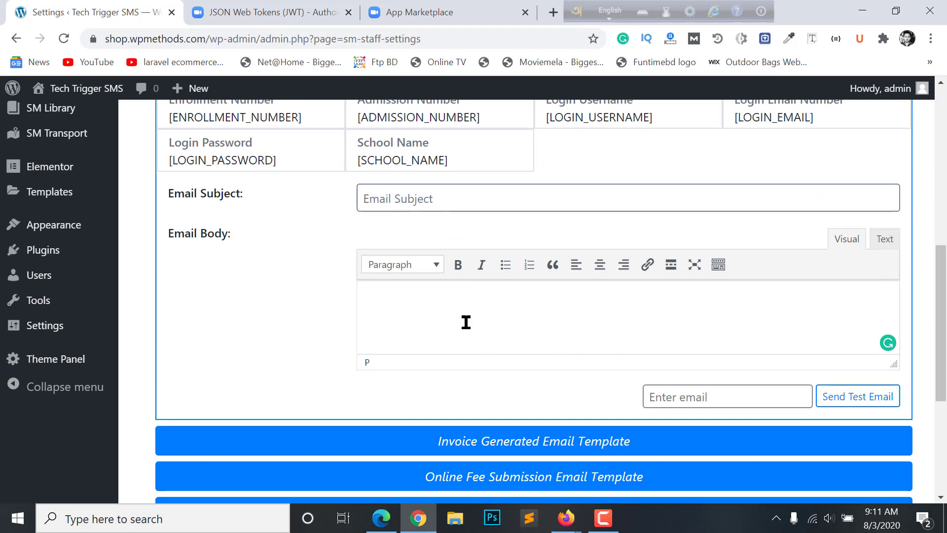
scroll(466, 321, "up", 2)
scroll(458, 389, "up", 2)
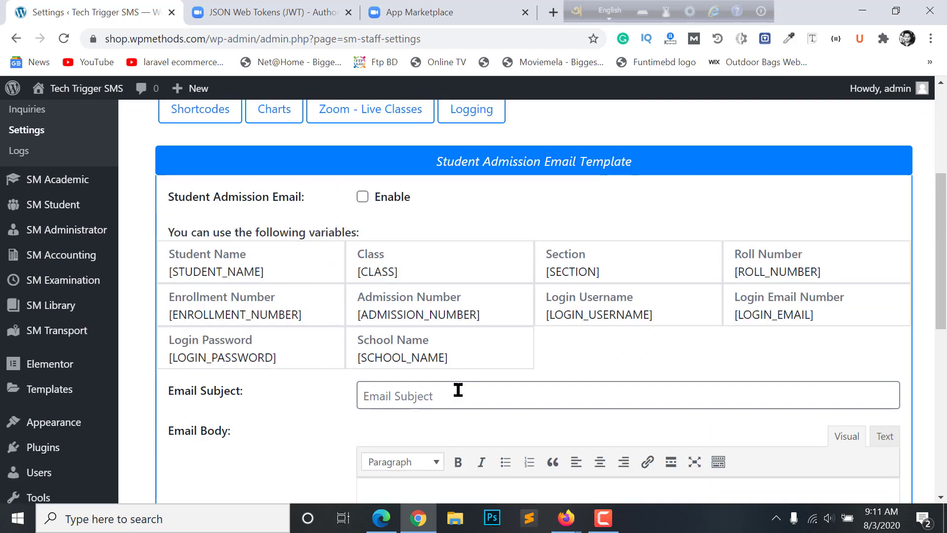
scroll(457, 387, "down", 2)
scroll(264, 252, "up", 4)
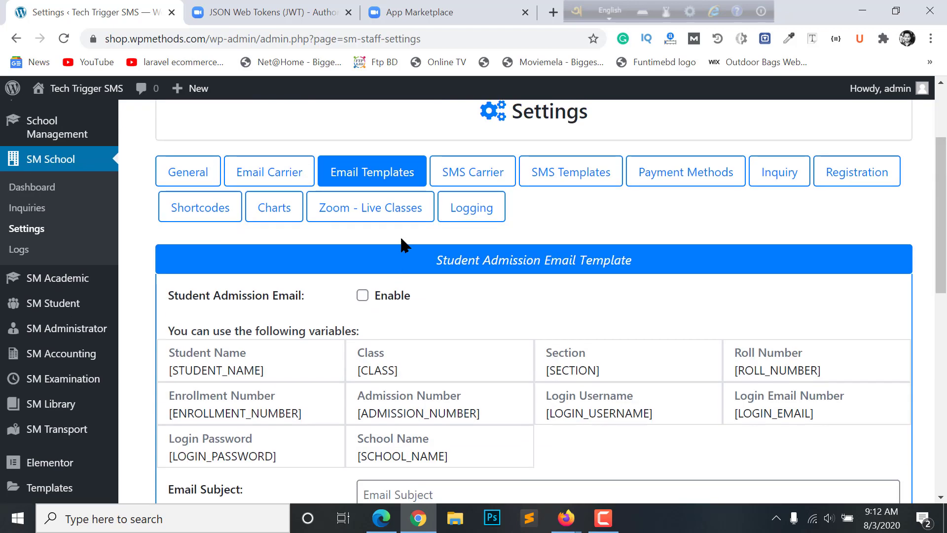
scroll(386, 363, "down", 10)
scroll(421, 348, "down", 1)
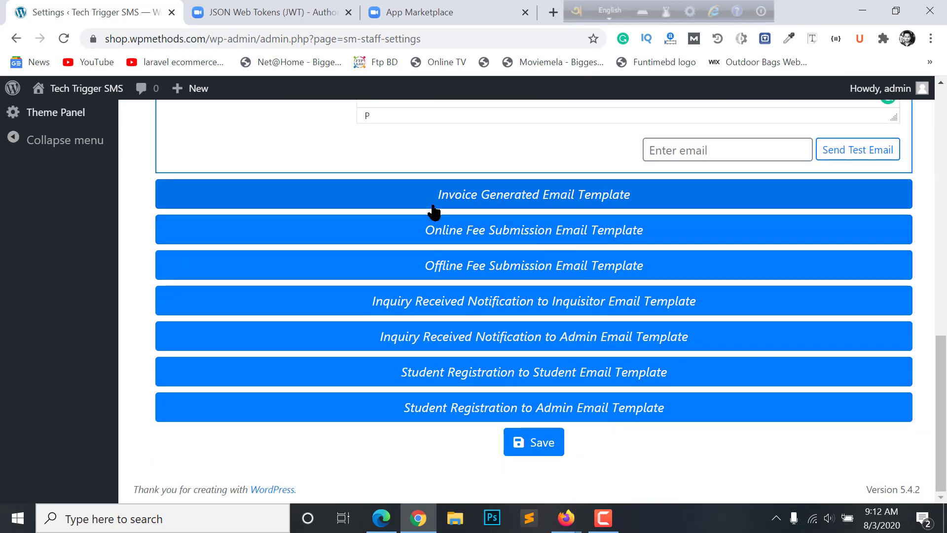
Expand the Invoice Generated Email Template and inspect its subject and body fields
left_click(459, 201)
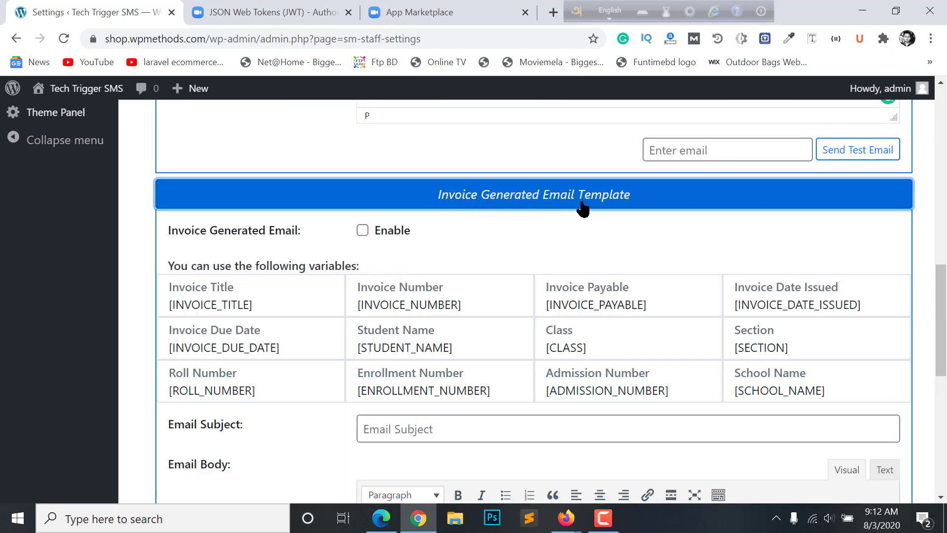
scroll(538, 213, "down", 2)
scroll(538, 213, "down", 2)
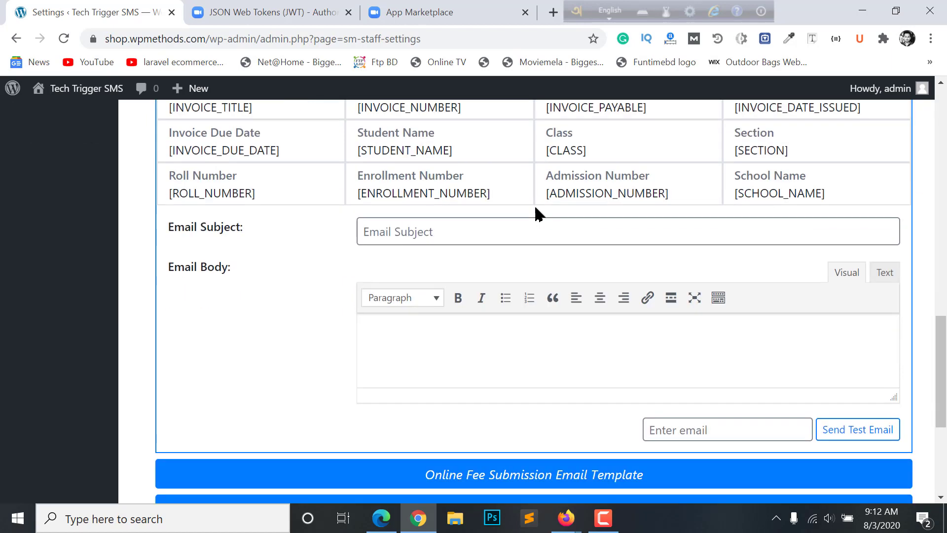
scroll(538, 214, "up", 4)
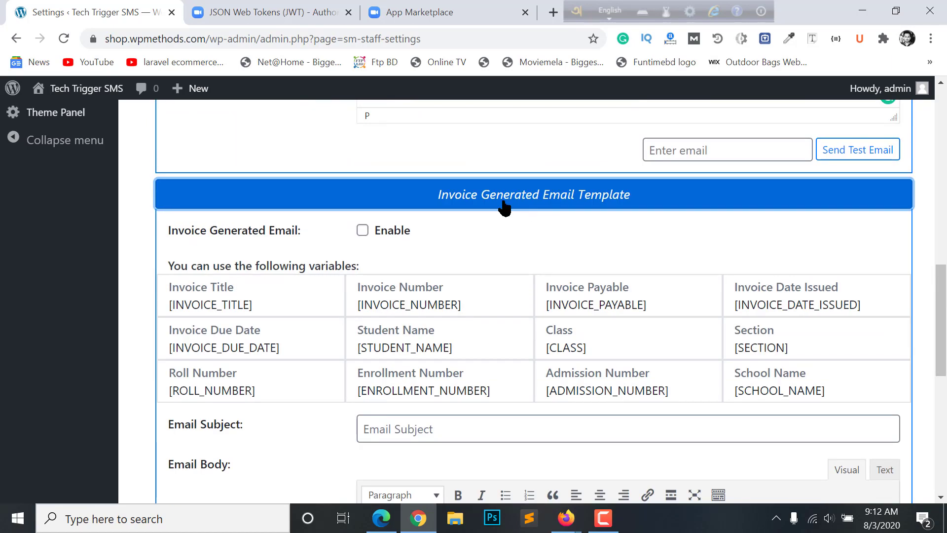
scroll(543, 306, "down", 4)
scroll(420, 202, "up", 4)
scroll(436, 217, "down", 4)
left_click(464, 234)
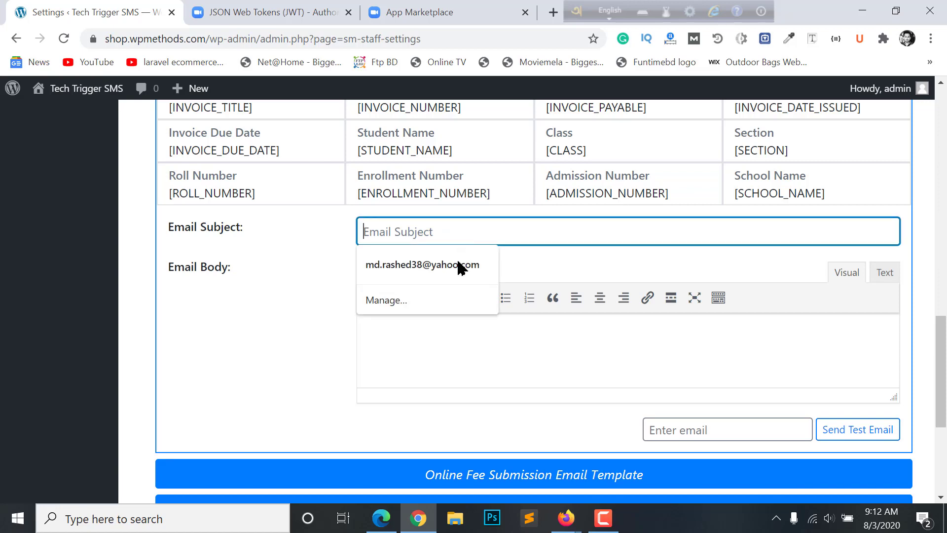
left_click(532, 330)
scroll(434, 338, "down", 5)
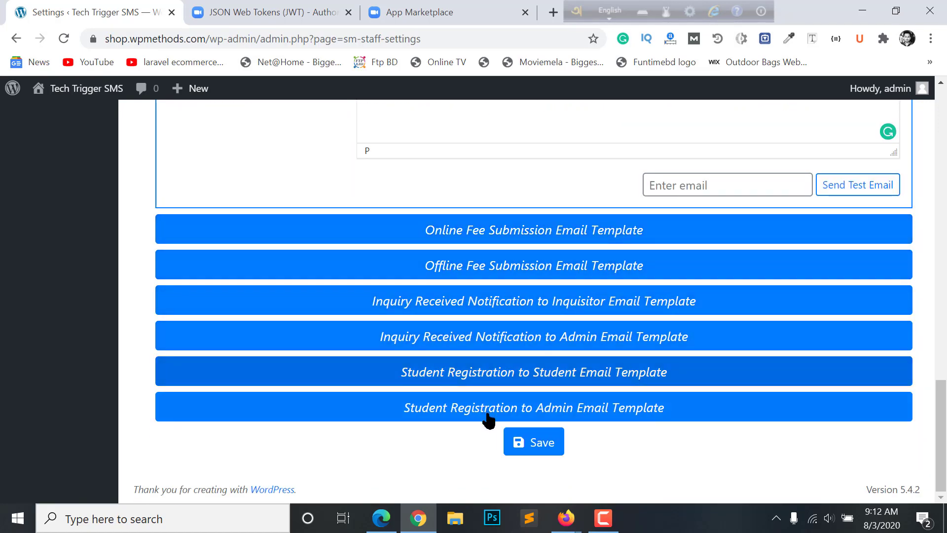
scroll(518, 264, "up", 4)
scroll(532, 356, "up", 15)
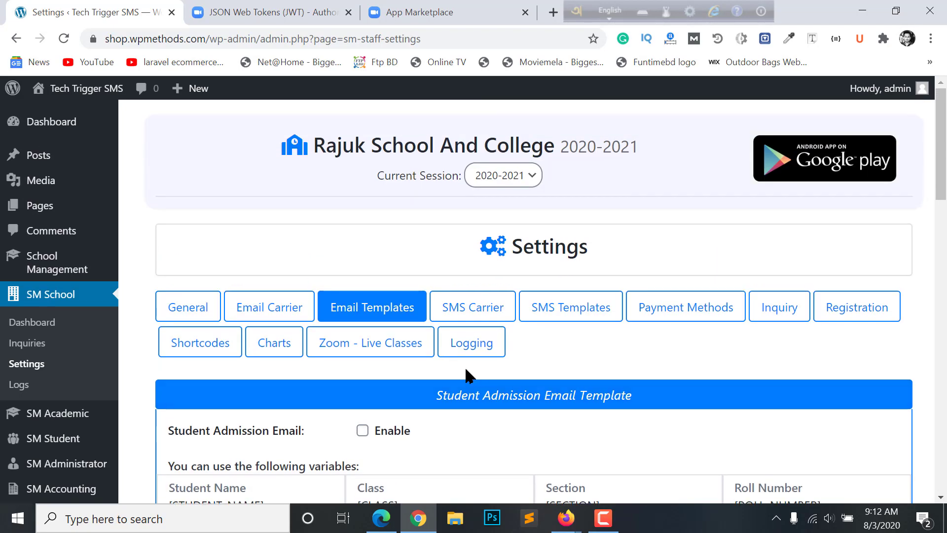
scroll(488, 395, "down", 10)
scroll(490, 380, "up", 10)
Keep WP Mail as the email carrier in the Email Carrier settings
left_click(276, 309)
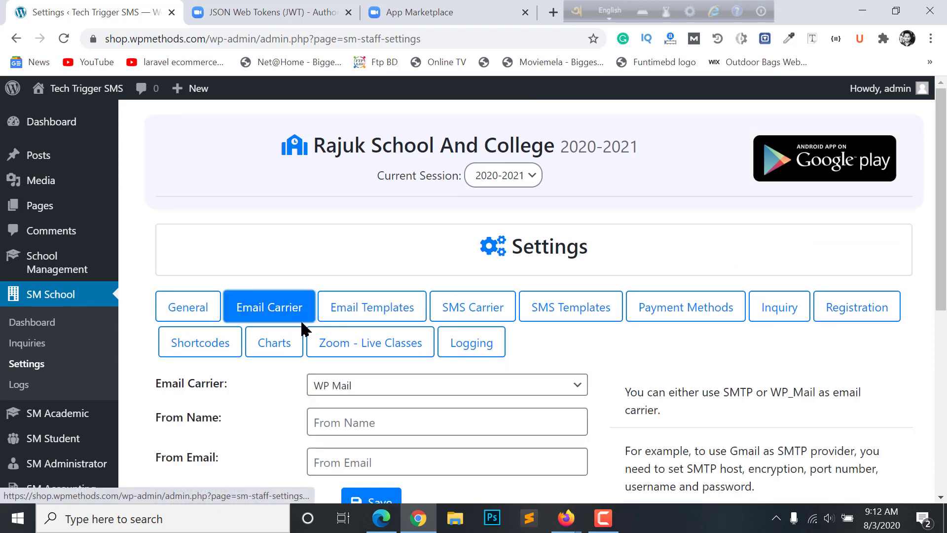
scroll(294, 326, "down", 2)
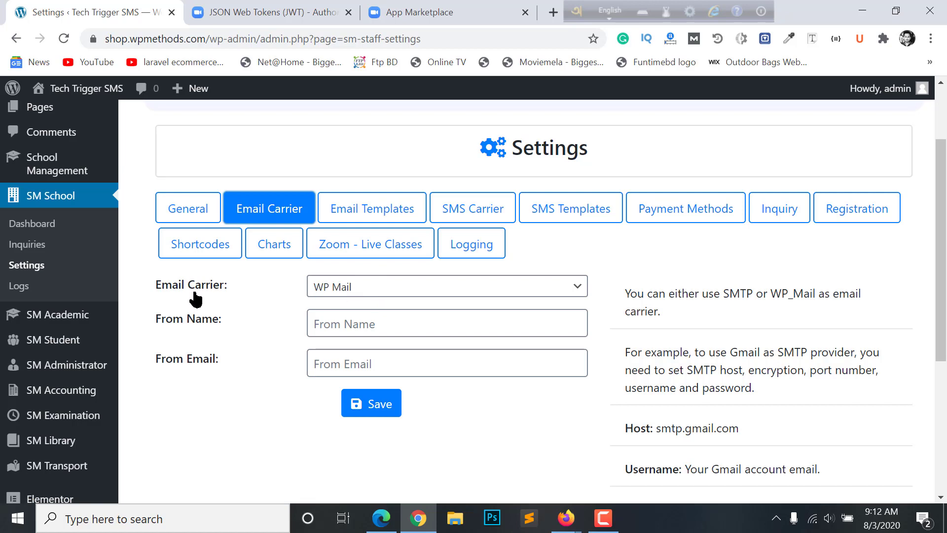
left_click(388, 294)
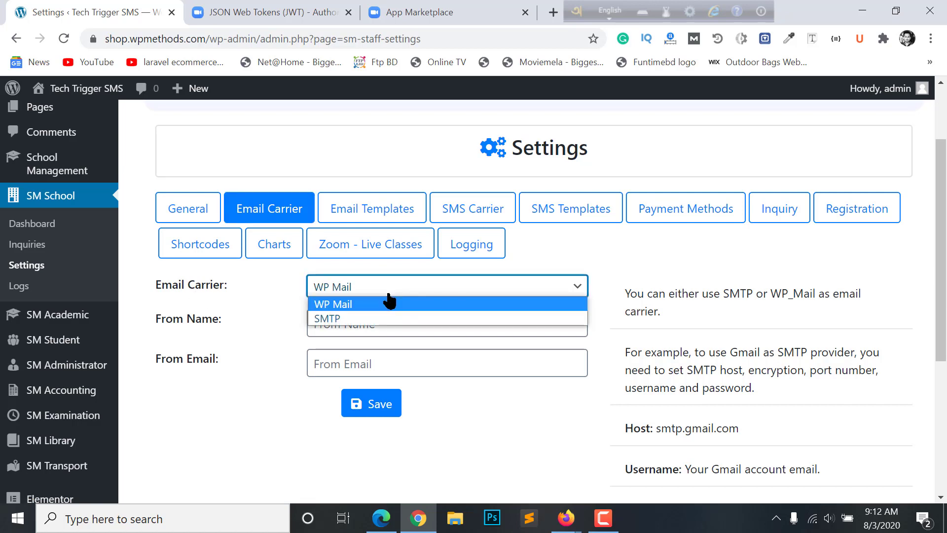
left_click(283, 309)
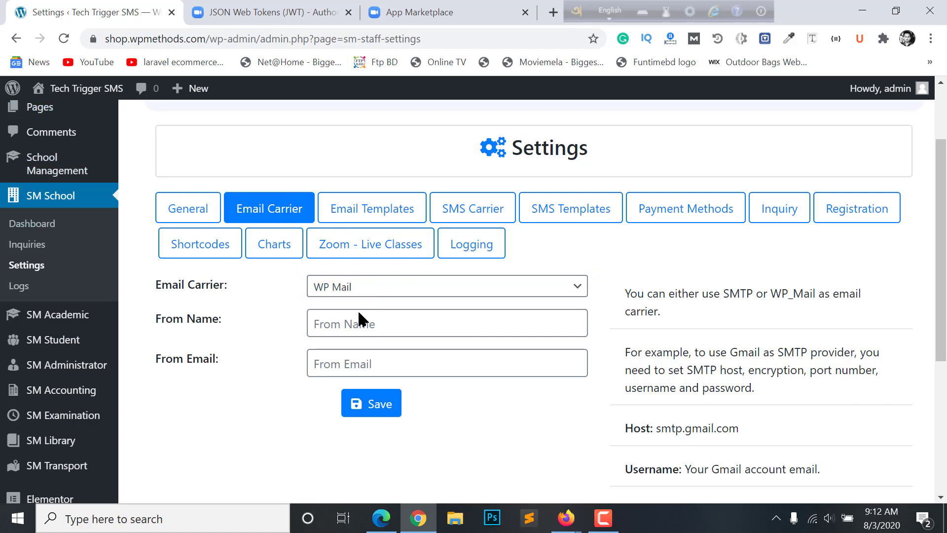
Enter Rajuk Email as the sender From Name
left_click(179, 321)
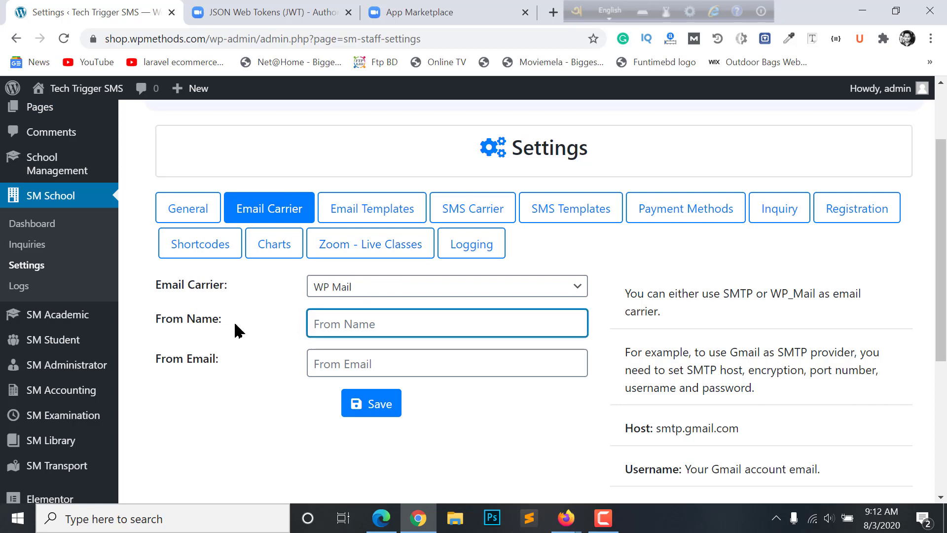
left_click(339, 366)
left_click(309, 341)
left_click(408, 336)
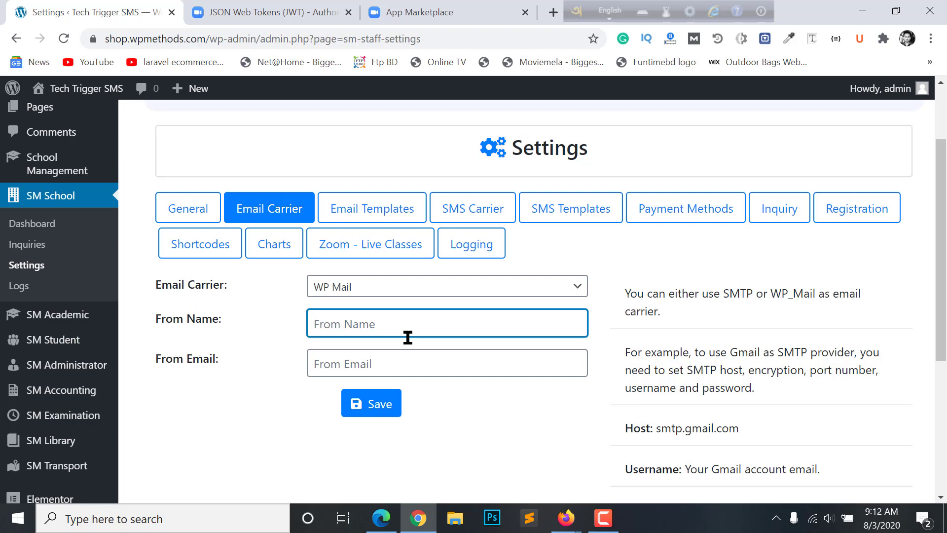
type("Email")
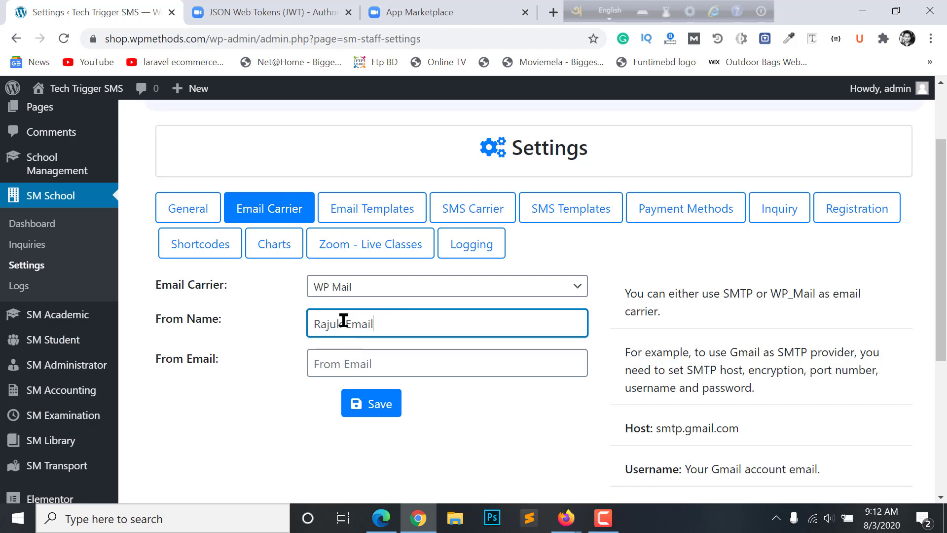
left_click(367, 355)
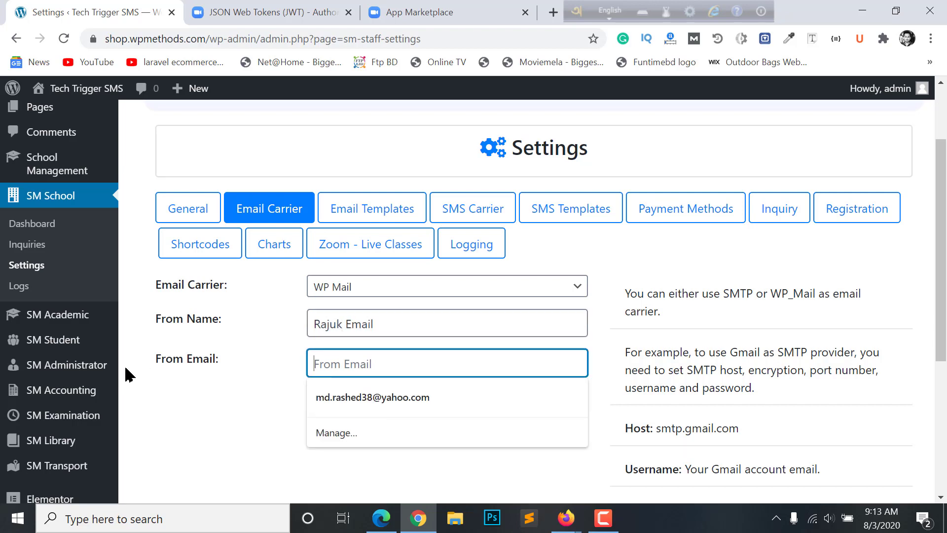
left_click(197, 402)
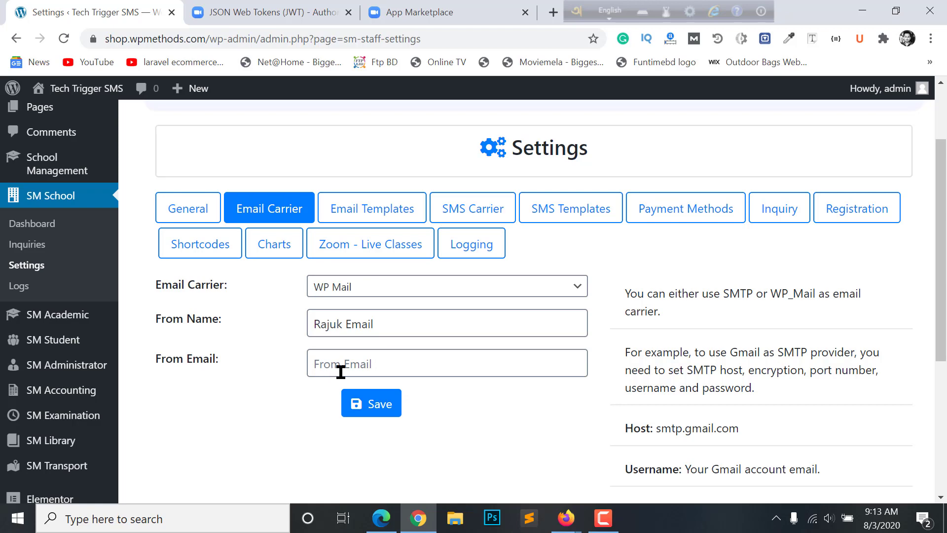
Look over the email template settings, then go back to the Email Carrier settings
left_click(357, 212)
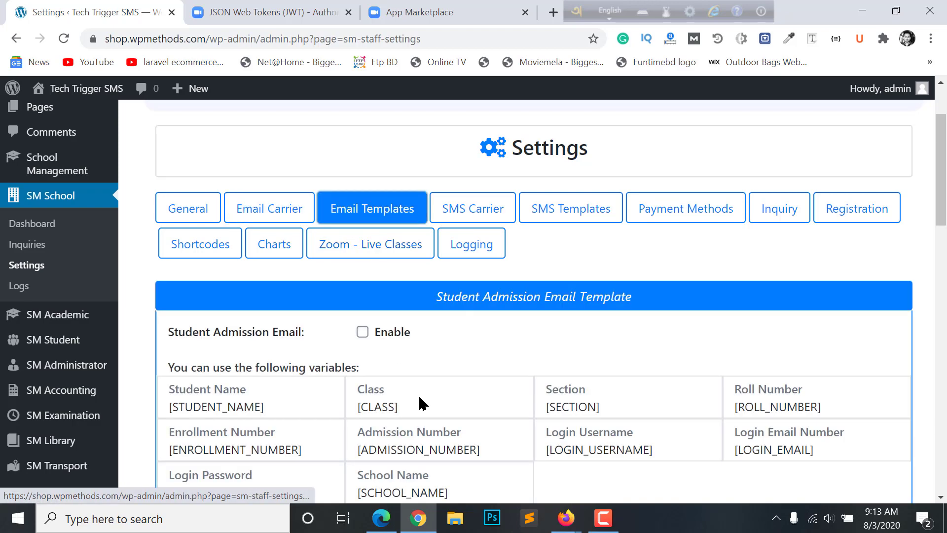
scroll(414, 421, "down", 5)
scroll(403, 379, "up", 6)
scroll(403, 379, "down", 5)
scroll(385, 335, "up", 4)
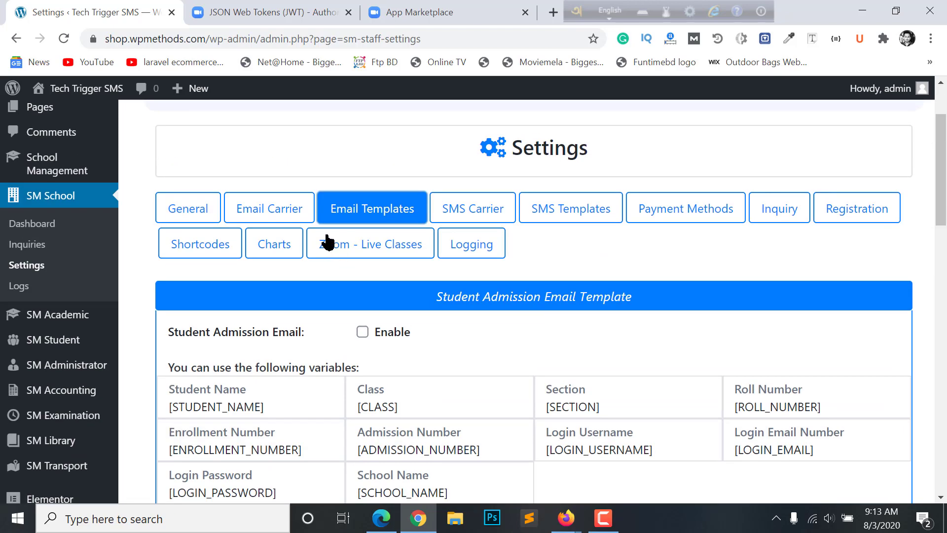
left_click(281, 211)
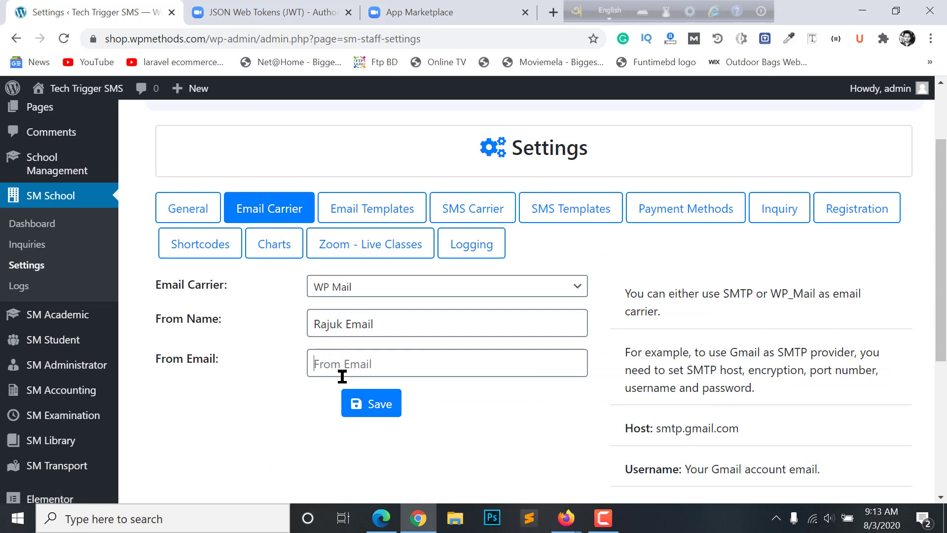
left_click(372, 373)
left_click(282, 379)
left_click(216, 210)
scroll(581, 301, "down", 2)
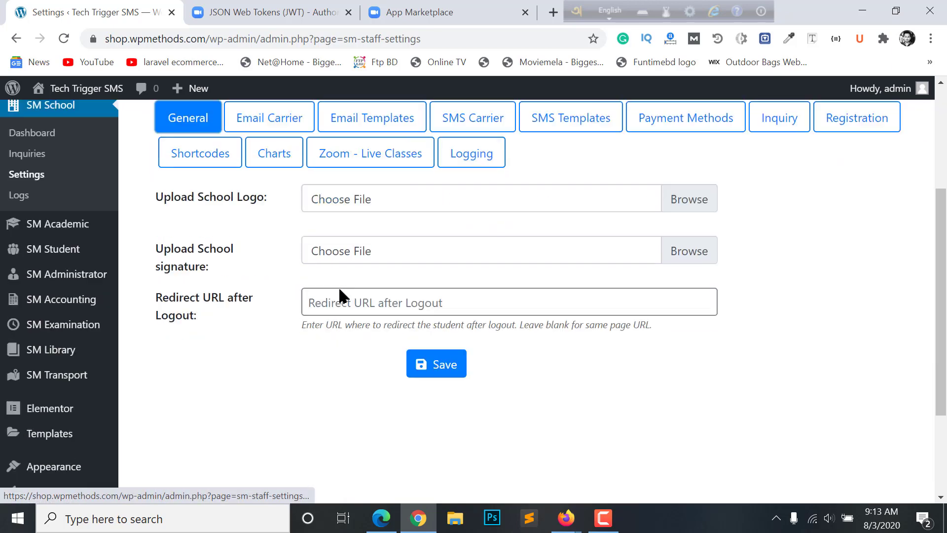
scroll(267, 196, "up", 2)
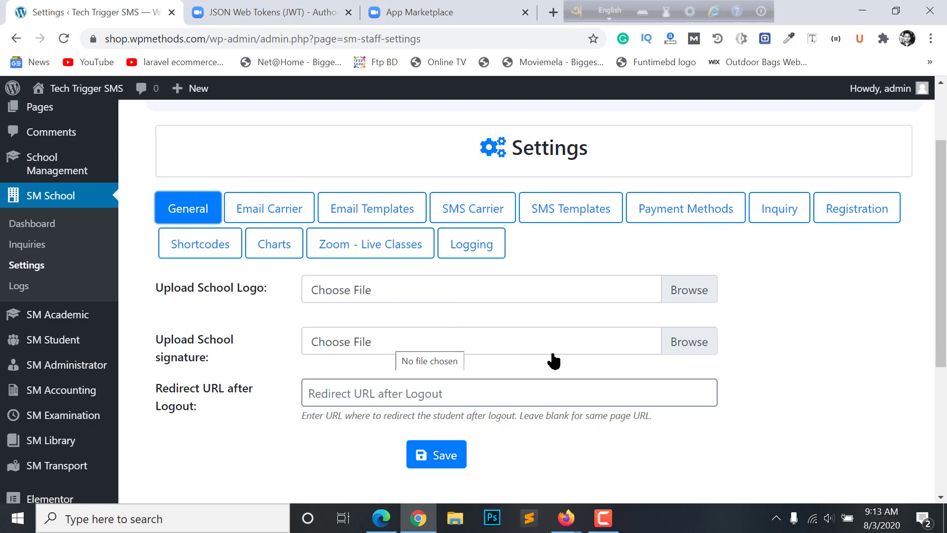
scroll(544, 362, "down", 2)
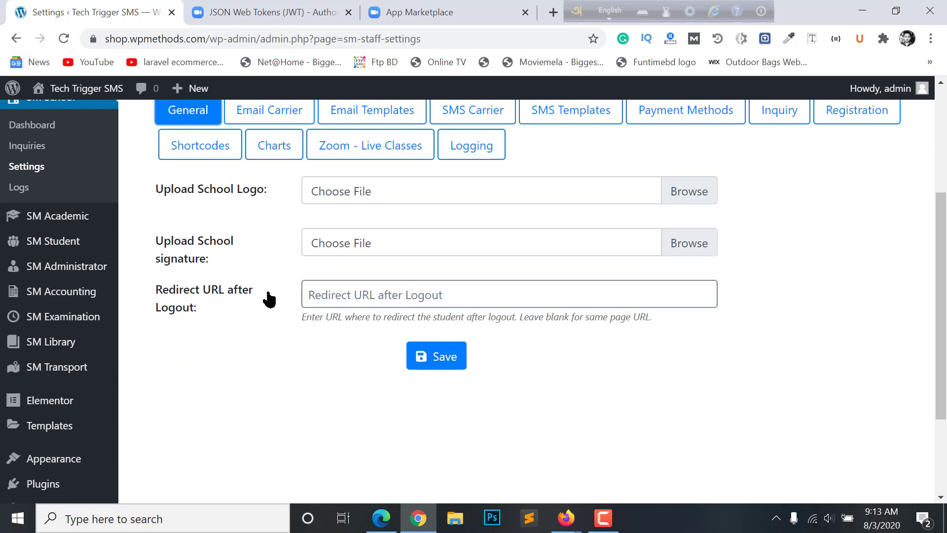
left_click(363, 285)
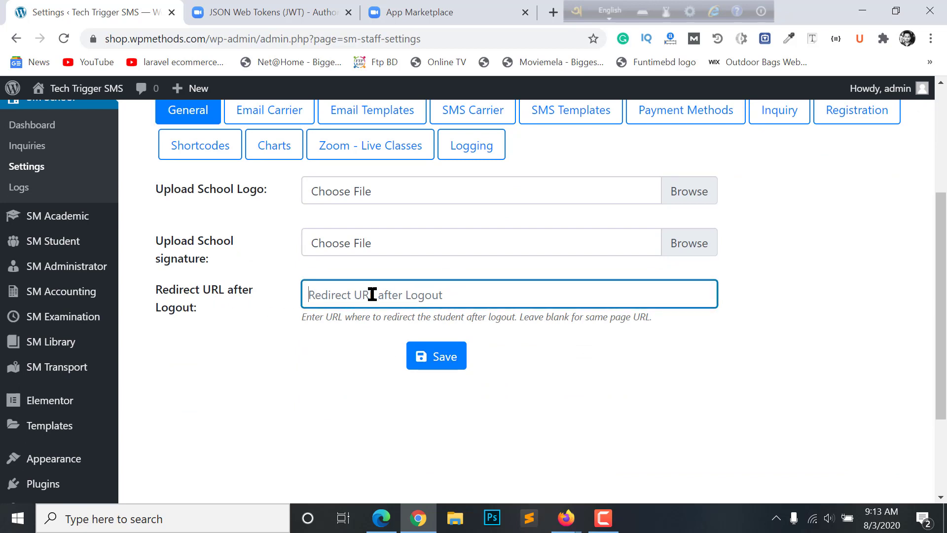
type("https://")
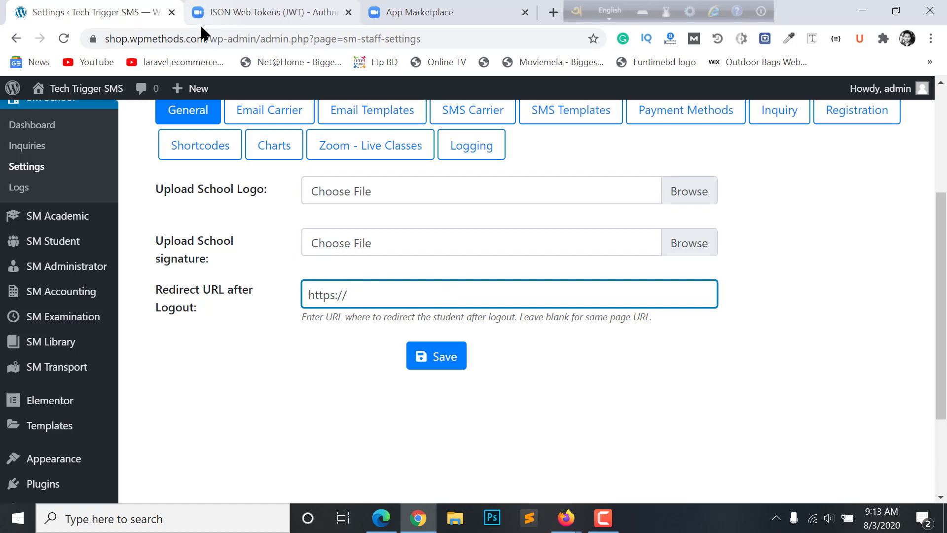
left_click_drag(202, 38, 71, 48)
key("ctrl+c")
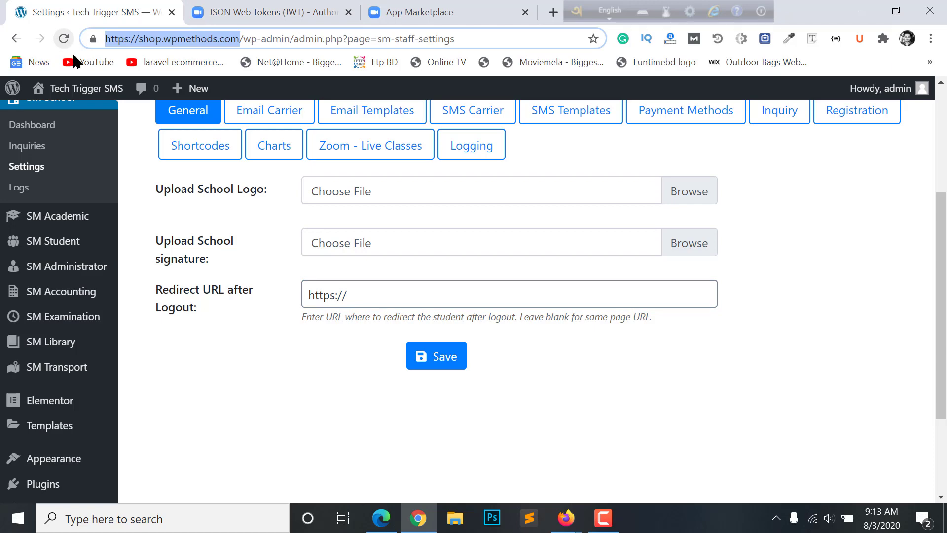
left_click_drag(395, 292, 250, 327)
key("ctrl+v")
type("/")
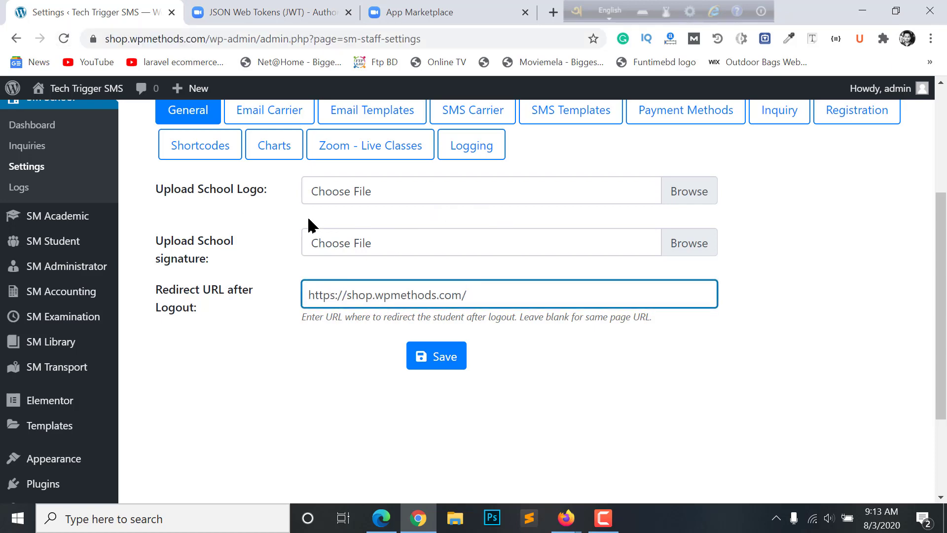
Upload the book-education image from Downloads as the school logo, leave the signature empty, and save
left_click(681, 190)
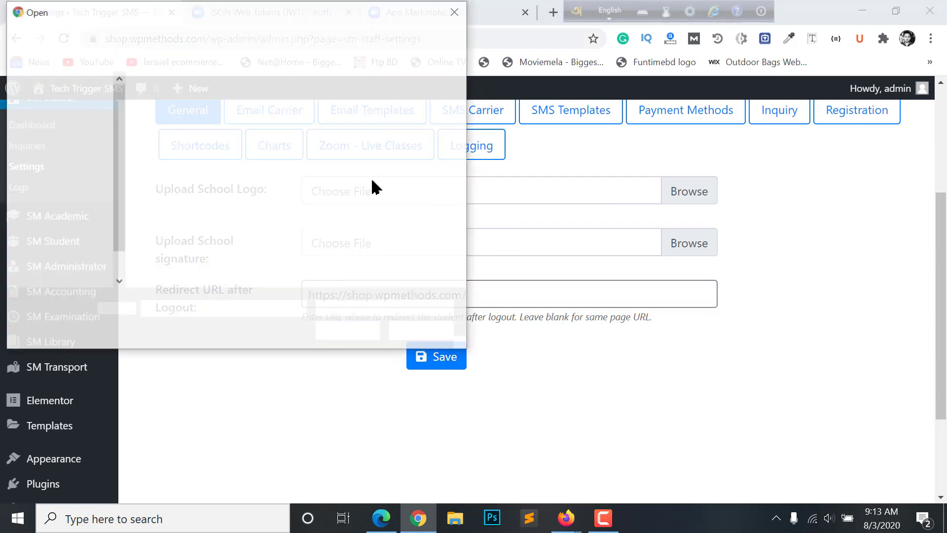
left_click(66, 181)
left_click(176, 143)
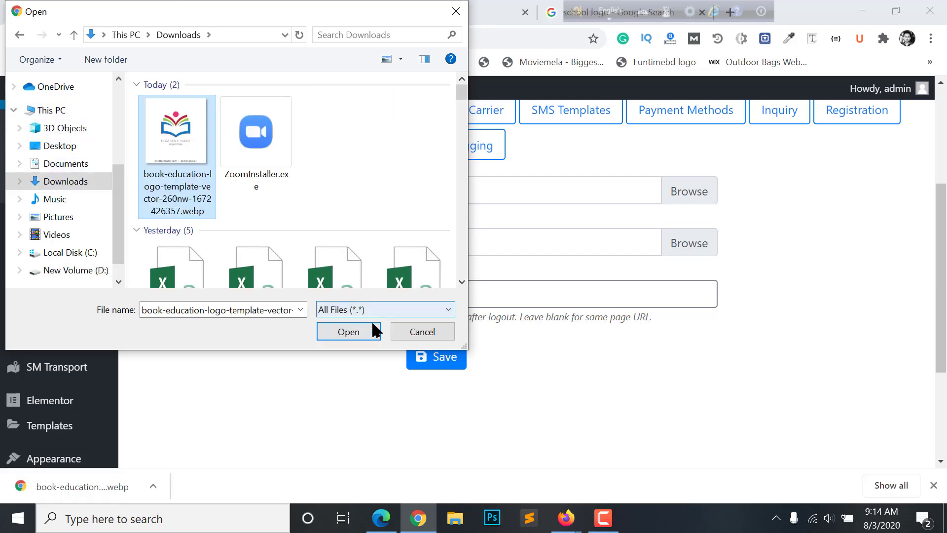
left_click(361, 339)
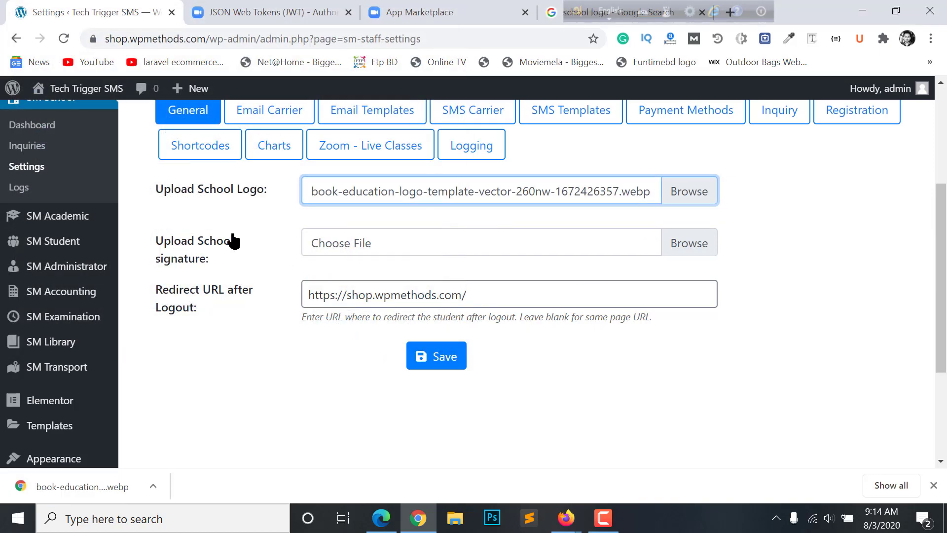
left_click(680, 242)
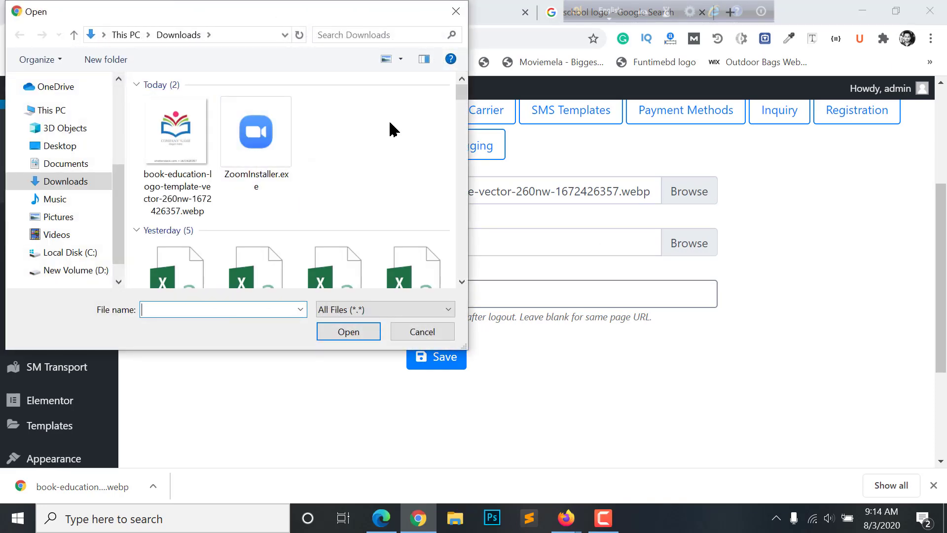
left_click(455, 13)
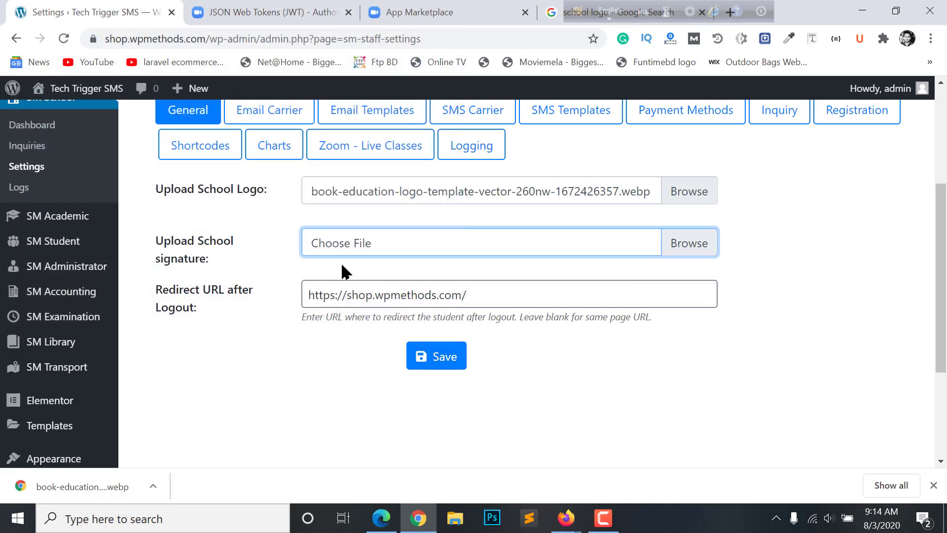
left_click(437, 355)
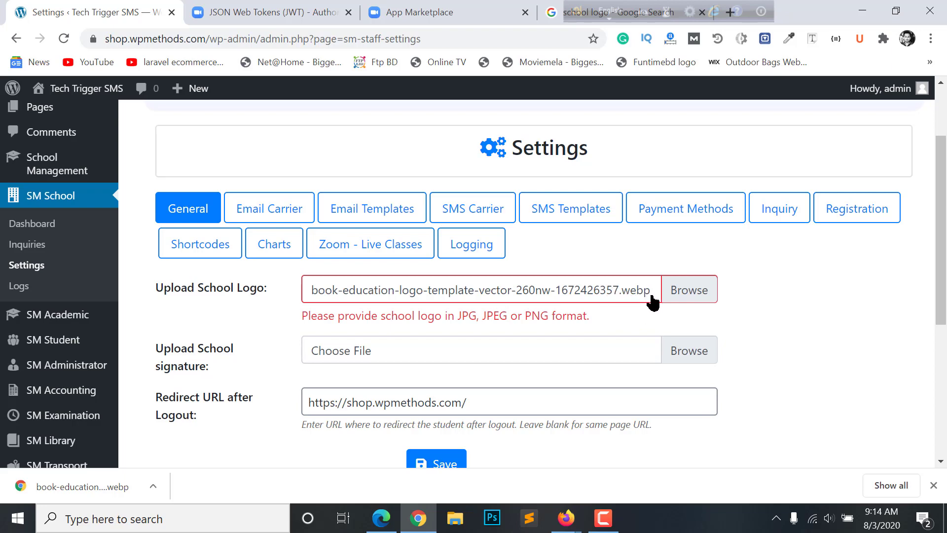
Replace the school logo with 12-2-wordpress-logo-png-image.png and save the general settings
left_click(543, 290)
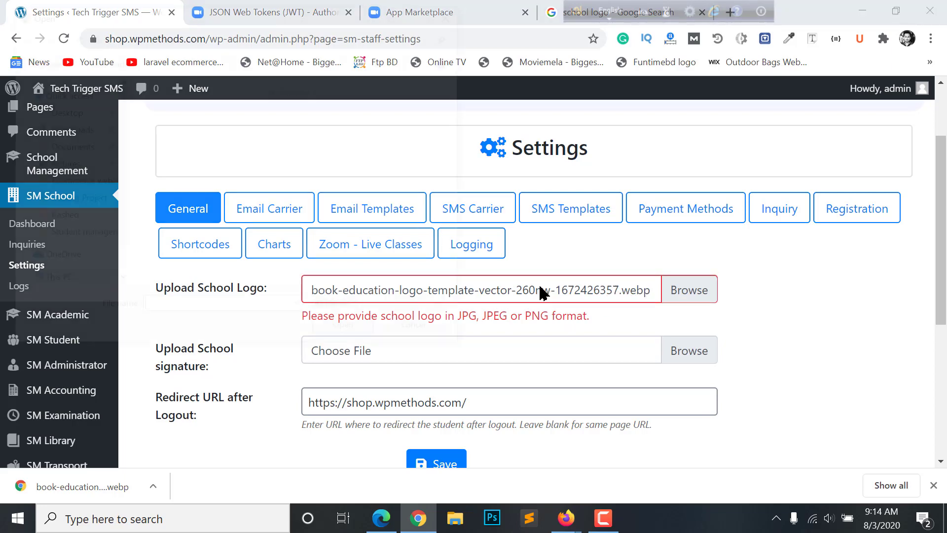
scroll(221, 226, "down", 10)
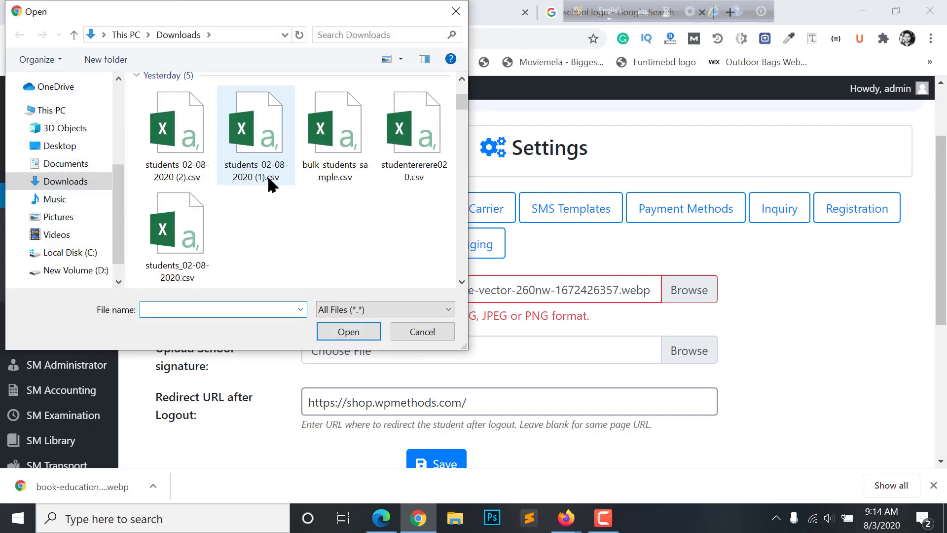
scroll(273, 189, "down", 10)
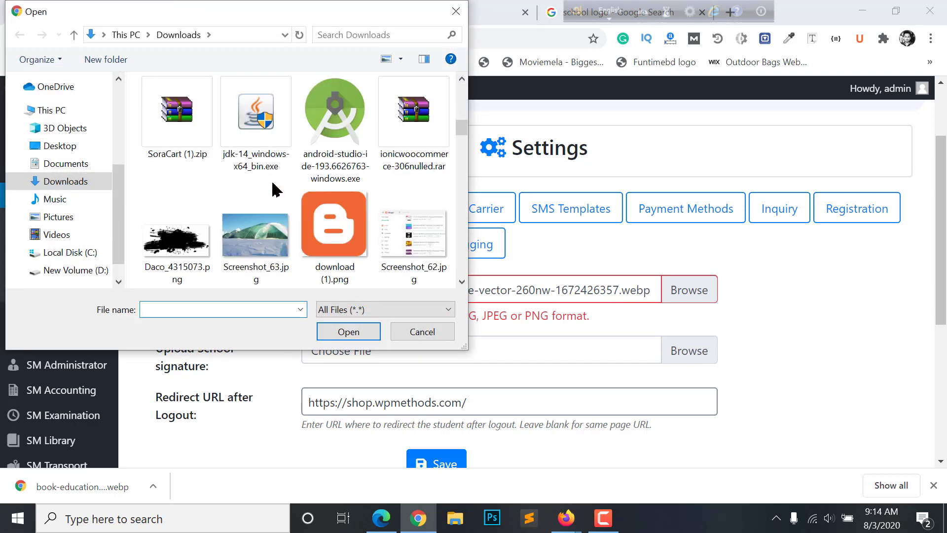
left_click(413, 118)
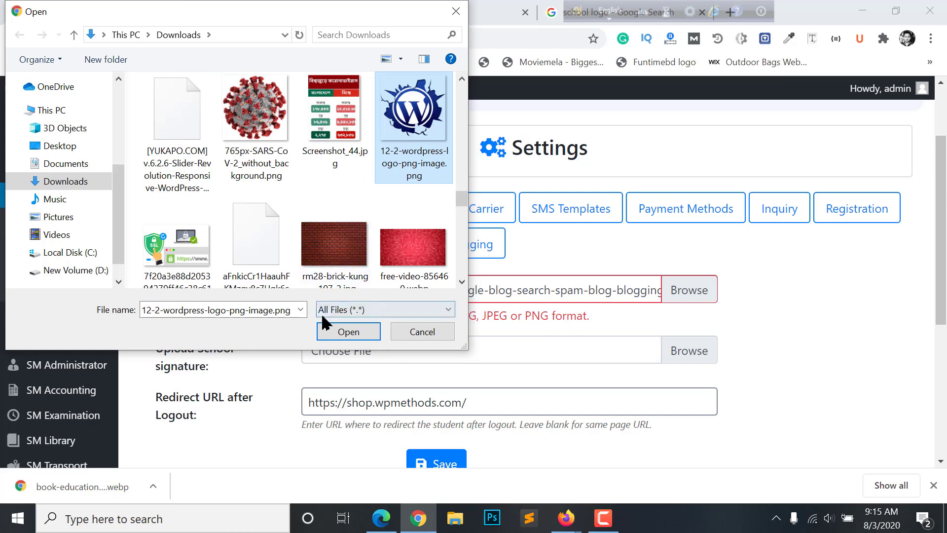
left_click(349, 332)
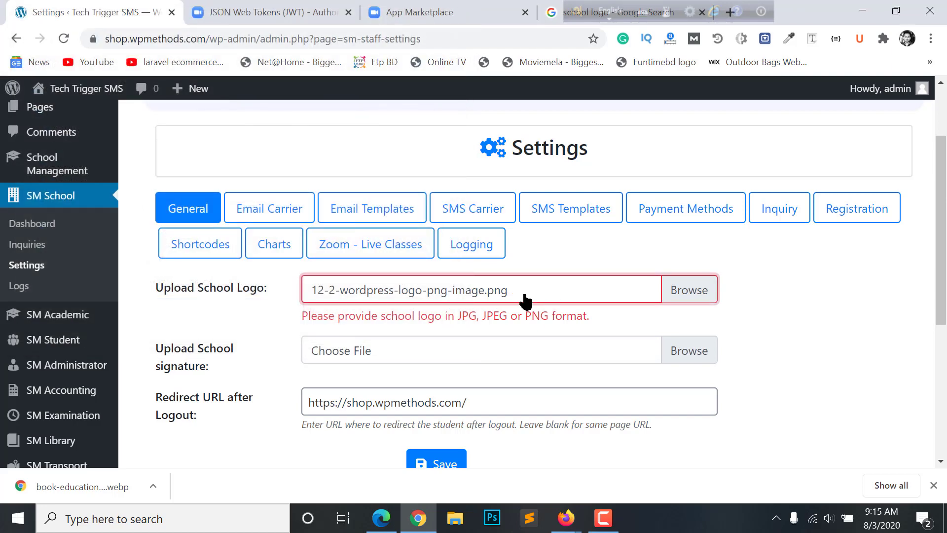
scroll(420, 318, "down", 2)
left_click(439, 365)
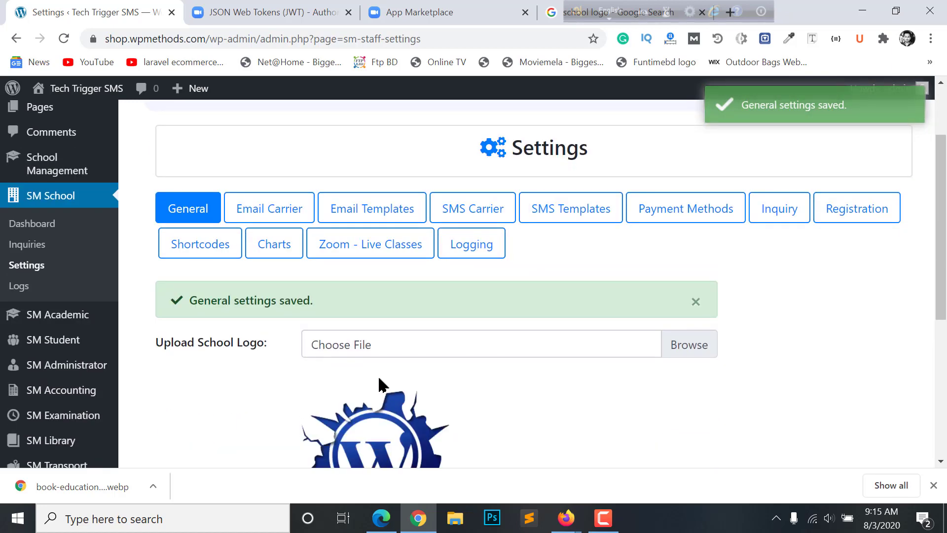
scroll(380, 385, "down", 4)
scroll(323, 387, "up", 2)
scroll(323, 388, "up", 2)
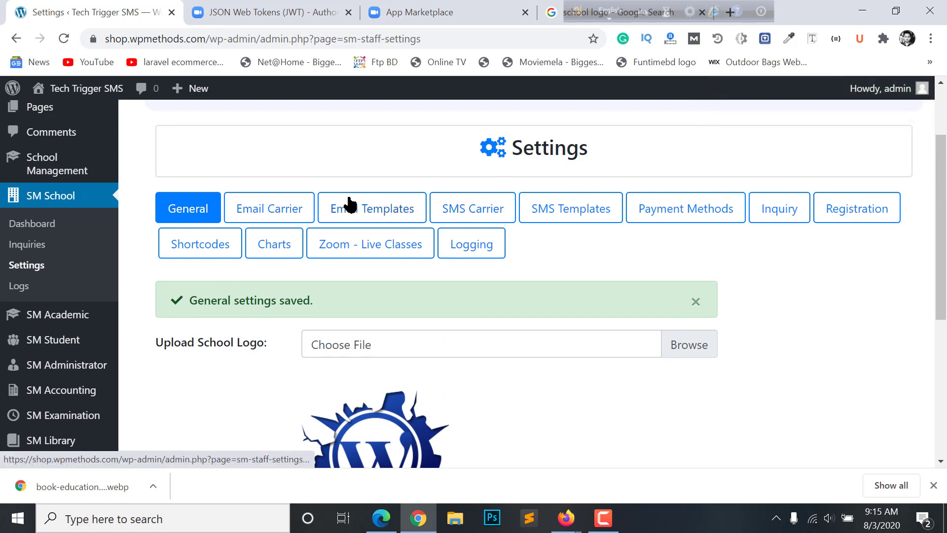
On the SMS Carrier settings, choose Twilio from the SMS Carrier dropdown
left_click(473, 213)
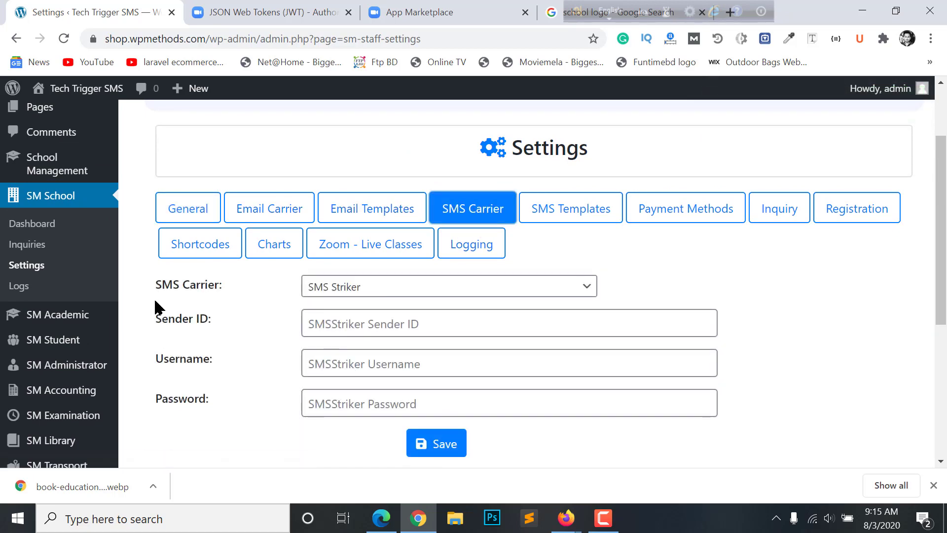
left_click(345, 295)
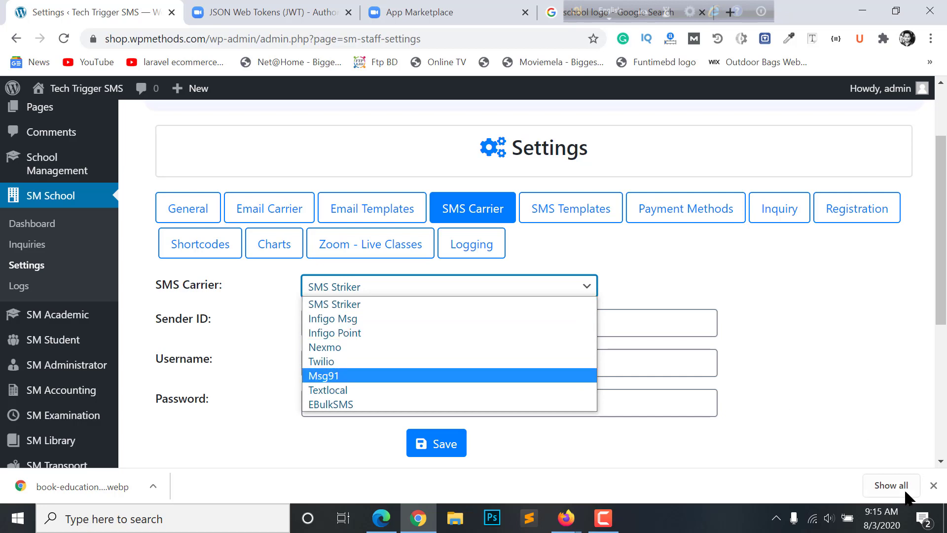
left_click(937, 492)
left_click(936, 493)
left_click(381, 289)
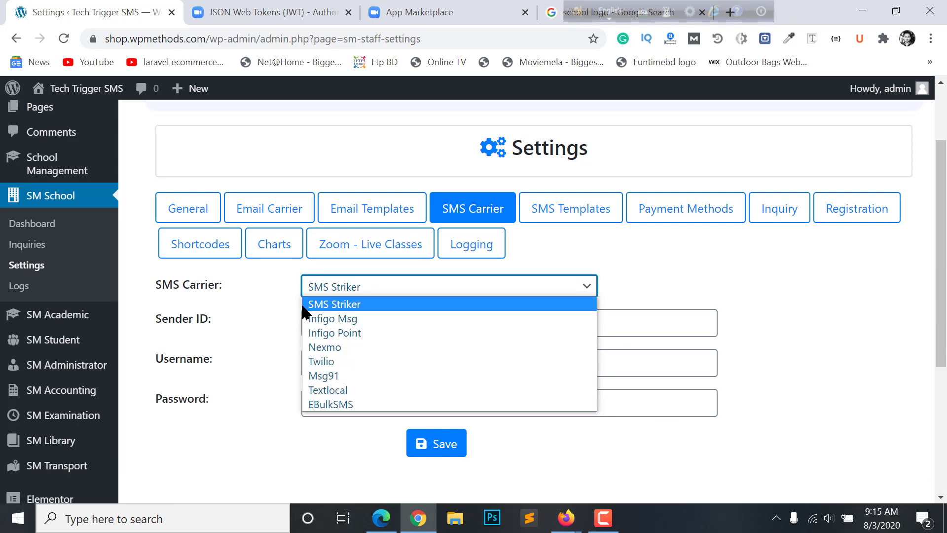
left_click(282, 319)
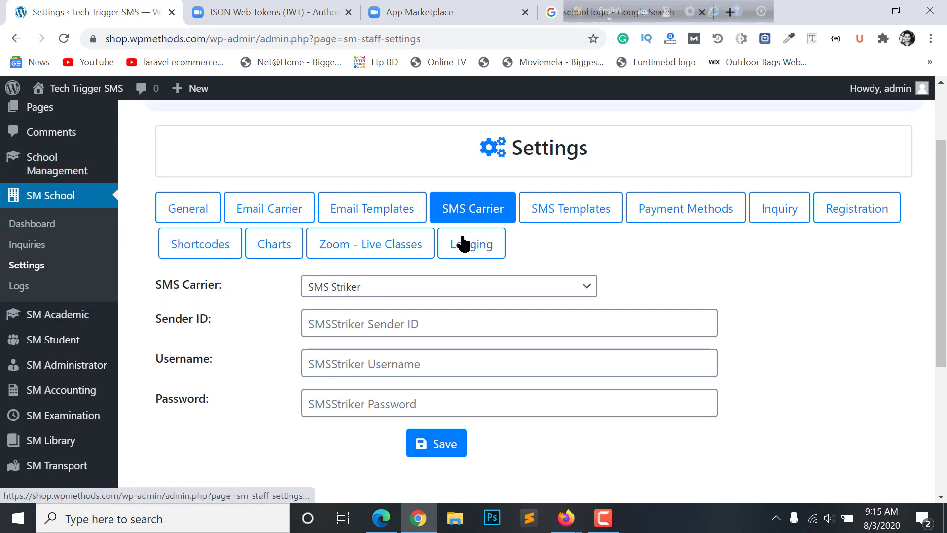
left_click(351, 295)
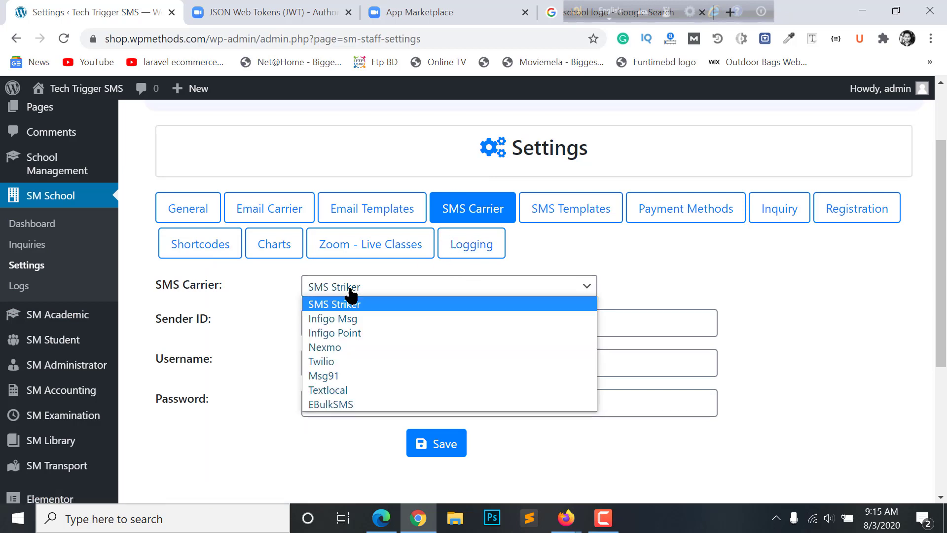
left_click(350, 365)
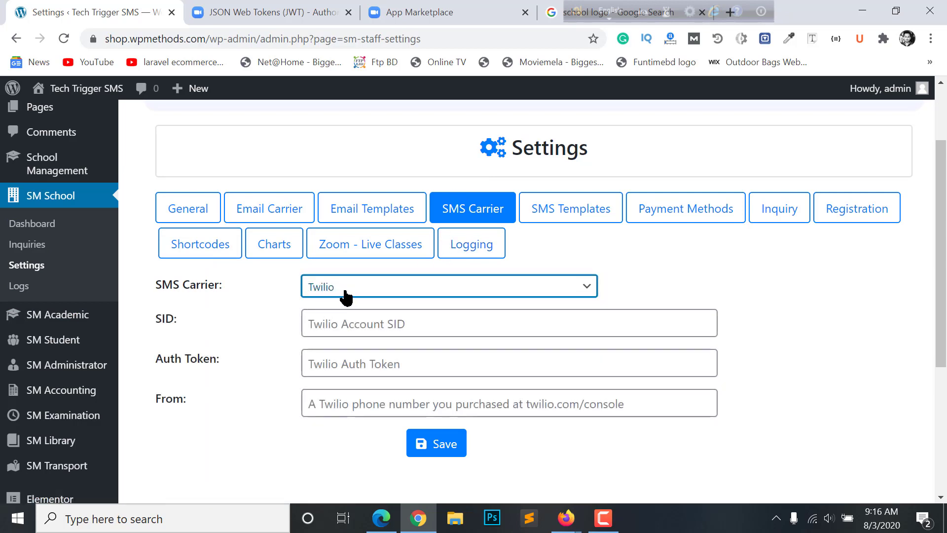
left_click(405, 290)
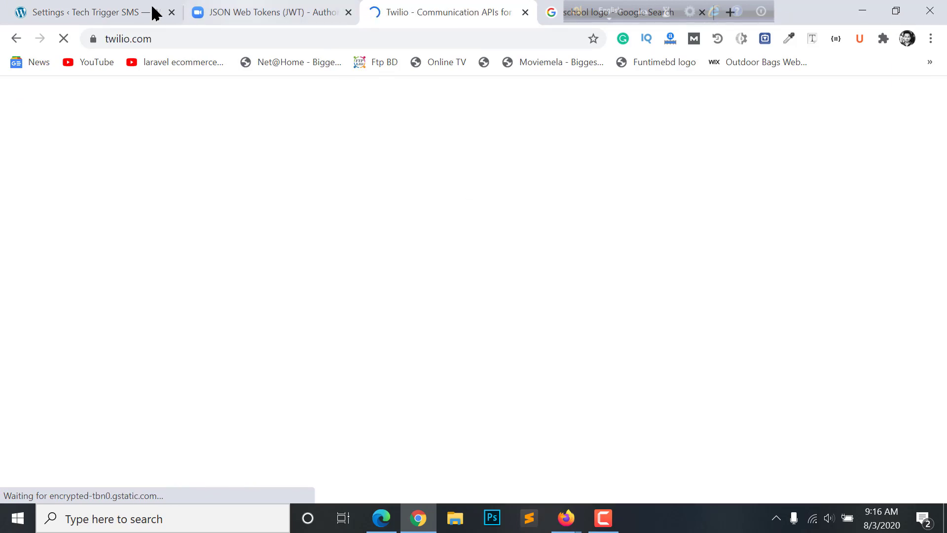
Check the Zoom JWT docs tab, then reopen the SMS carrier list in the school settings
left_click(255, 6)
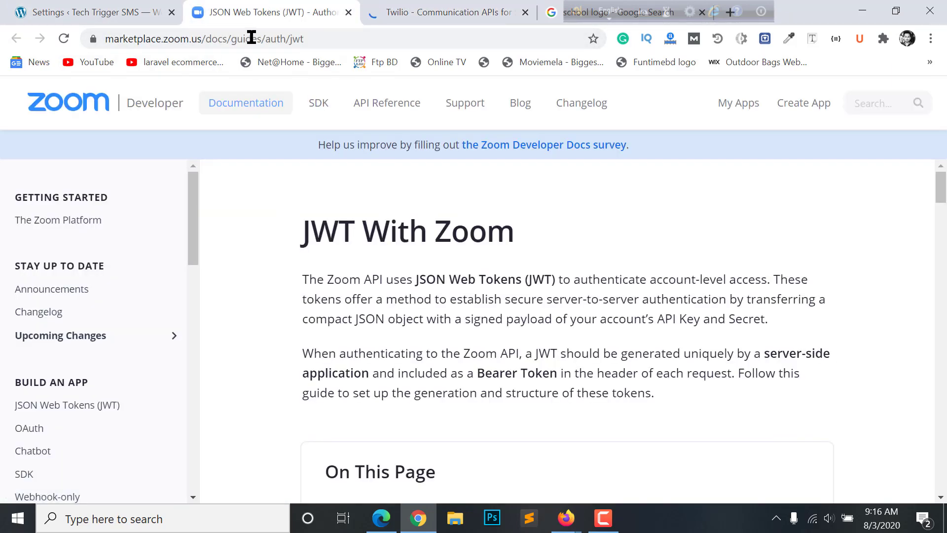
left_click(99, 12)
left_click(401, 290)
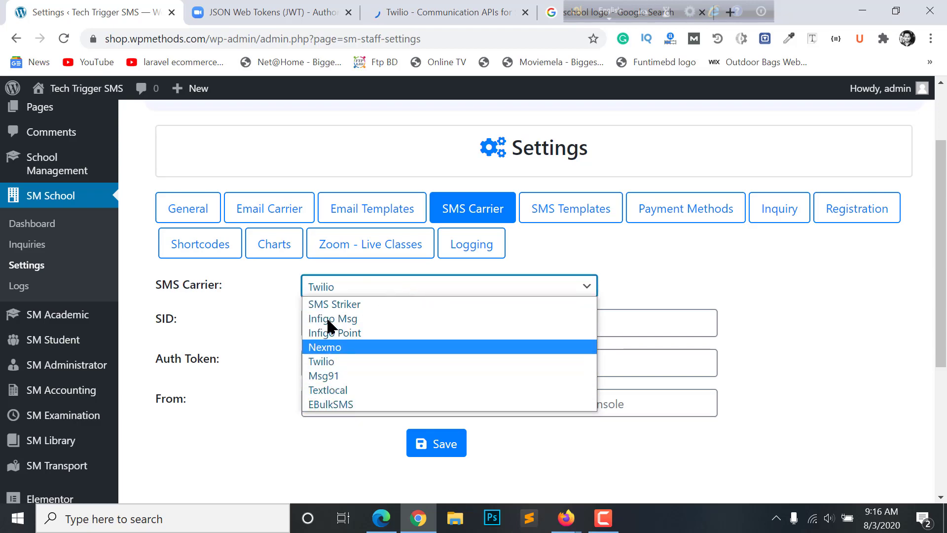
Scroll through the twilio.com home page and back to the top
left_click(434, 9)
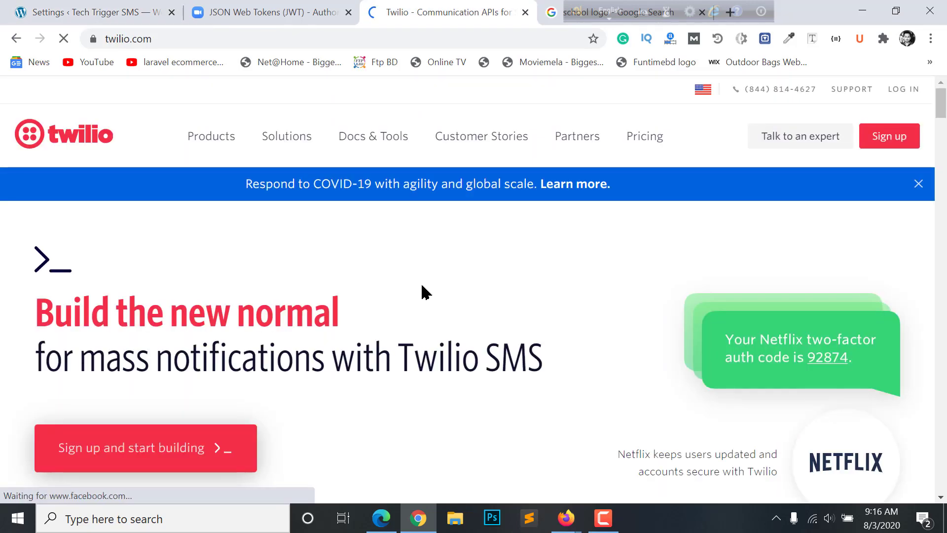
scroll(425, 292, "down", 5)
scroll(440, 327, "up", 5)
scroll(262, 281, "down", 7)
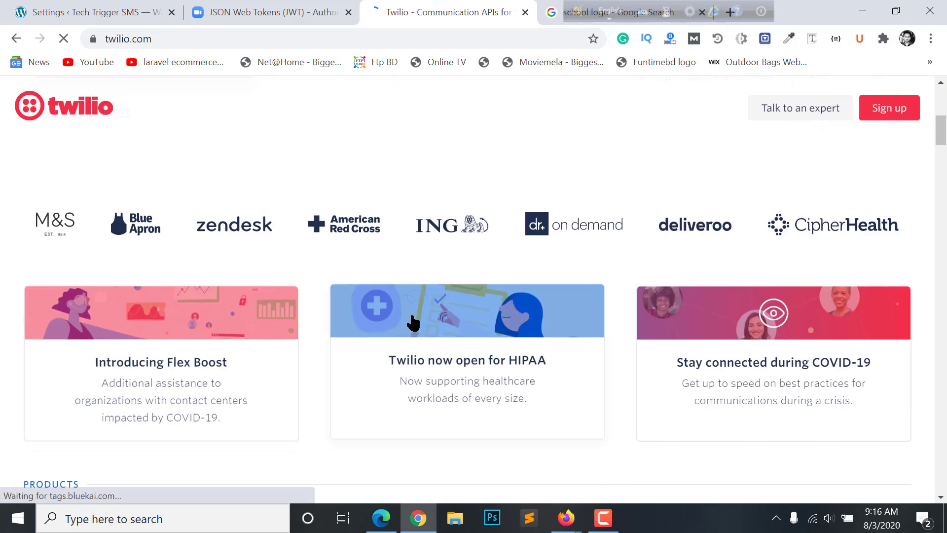
scroll(414, 320, "down", 5)
scroll(413, 321, "up", 6)
scroll(414, 321, "down", 8)
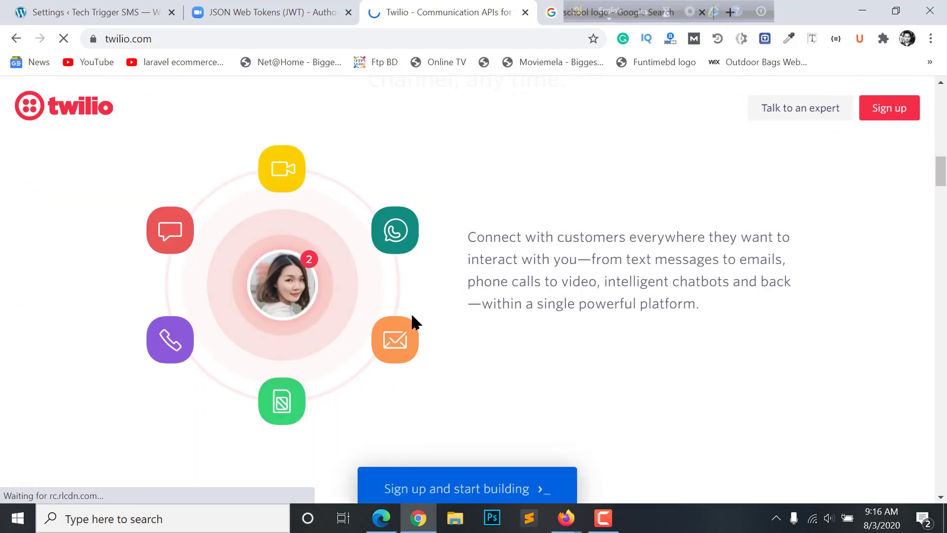
scroll(427, 311, "down", 1)
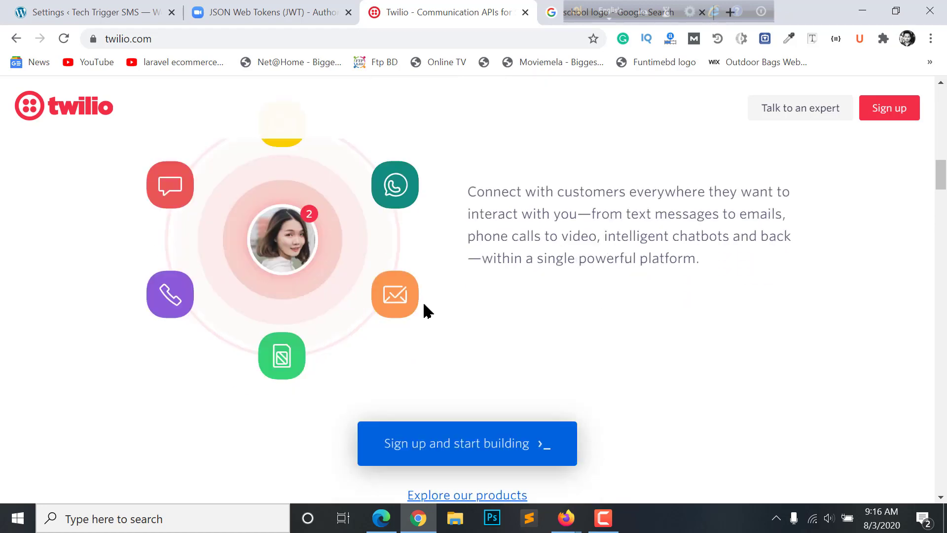
scroll(427, 311, "down", 1)
scroll(510, 306, "down", 5)
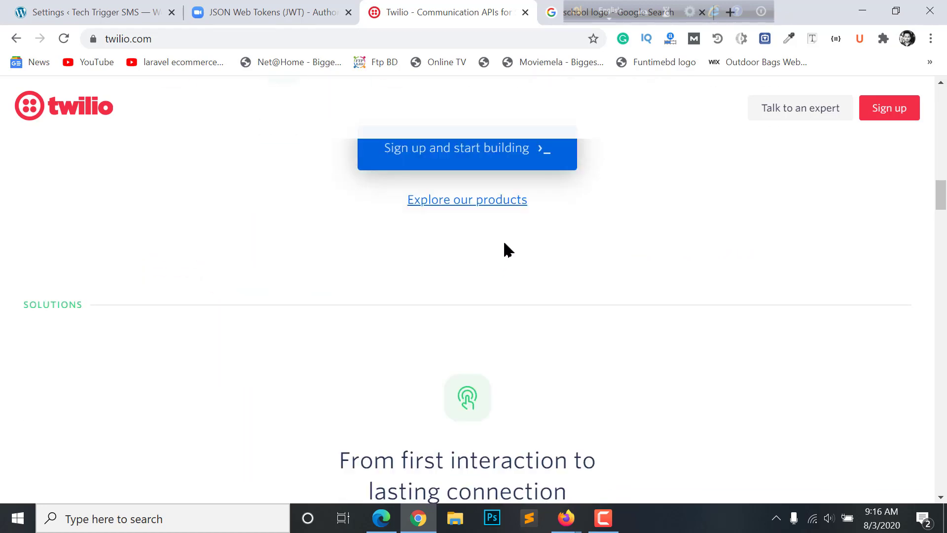
scroll(509, 251, "up", 15)
scroll(560, 324, "down", 7)
scroll(302, 215, "up", 7)
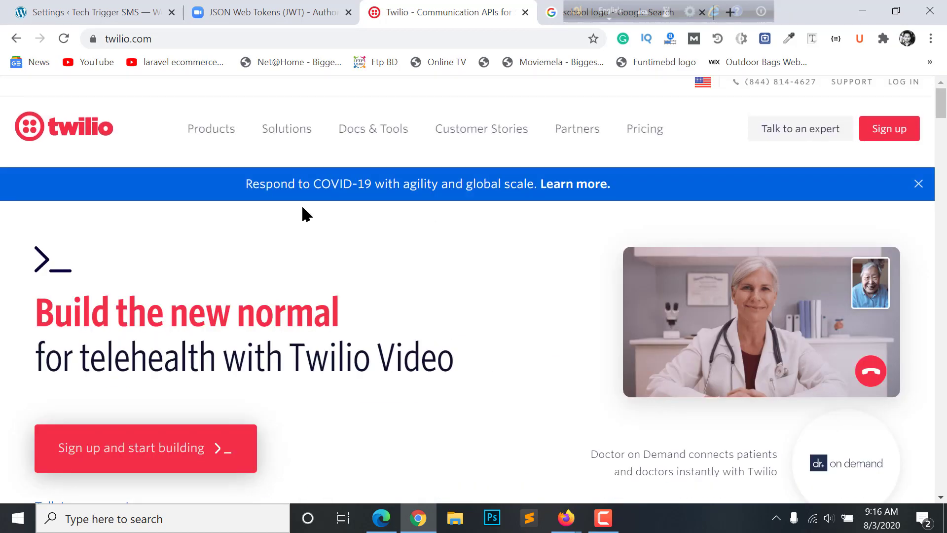
Open Twilio's Pricing page and scroll through the product pricing
left_click(646, 141)
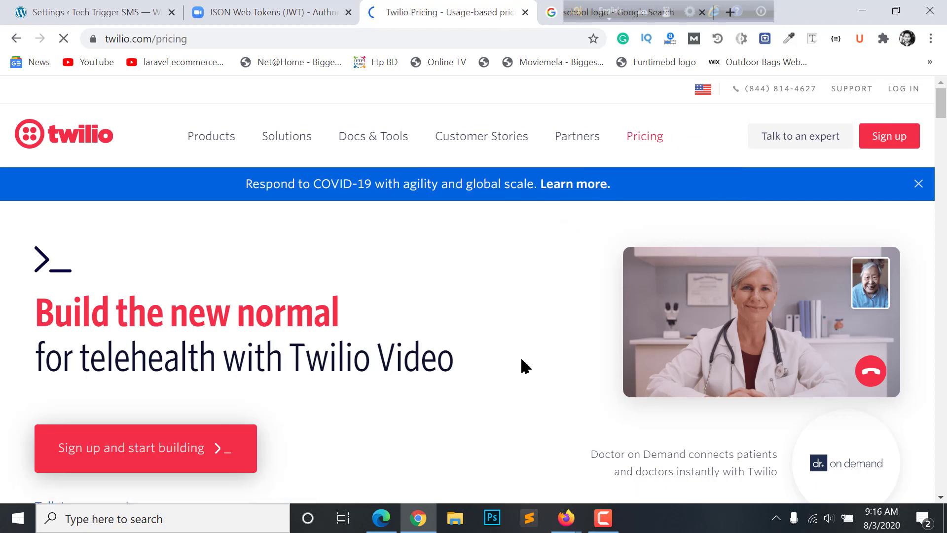
scroll(549, 321, "down", 15)
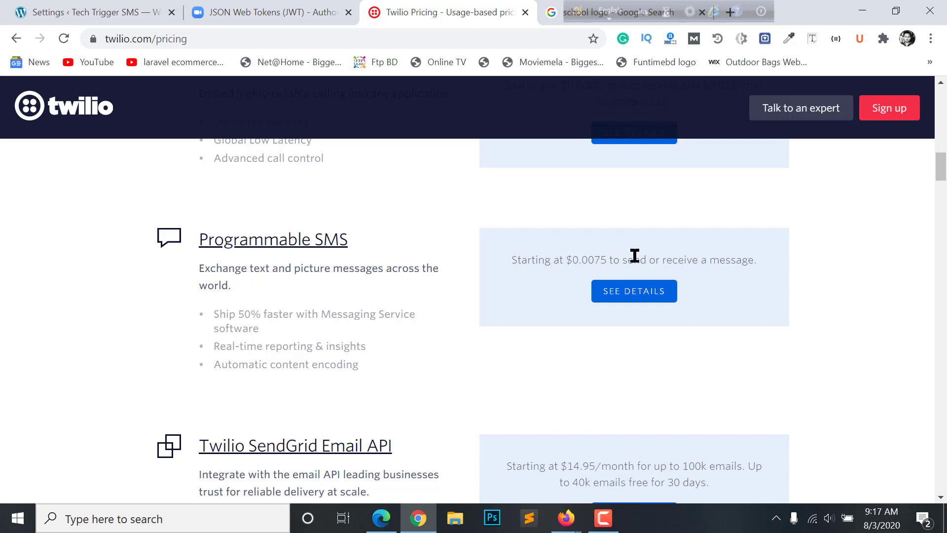
scroll(295, 288, "down", 2)
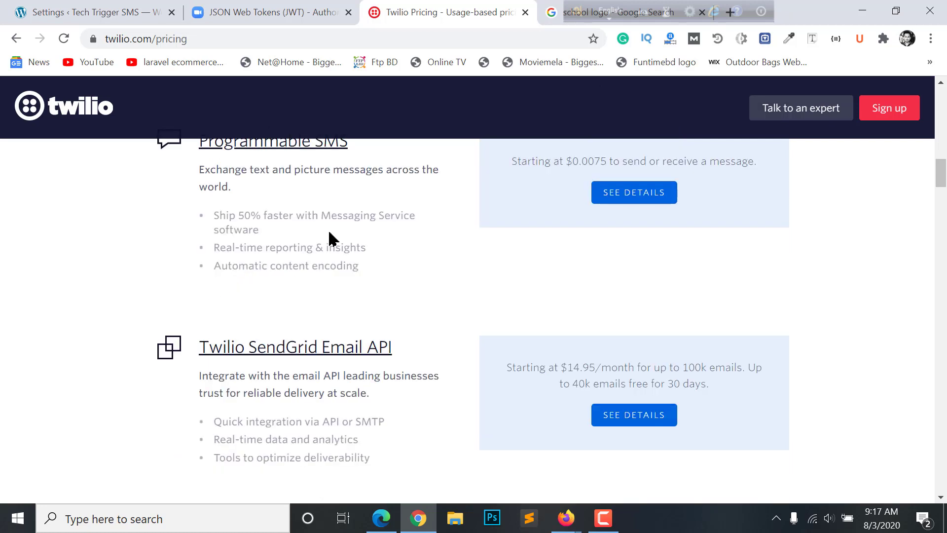
scroll(346, 276, "up", 2)
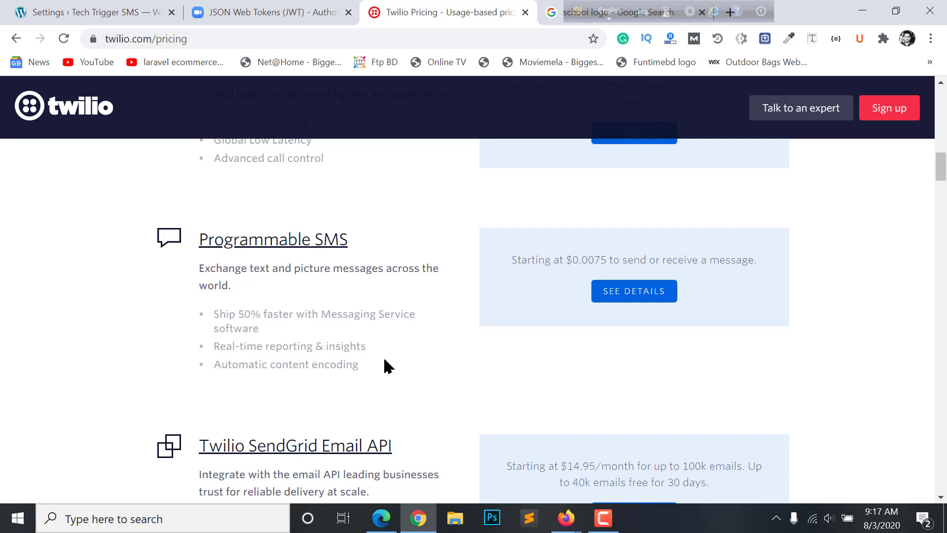
scroll(550, 294, "up", 2)
scroll(638, 356, "down", 2)
Open the Programmable SMS pricing details and scroll through the US rates
left_click(641, 299)
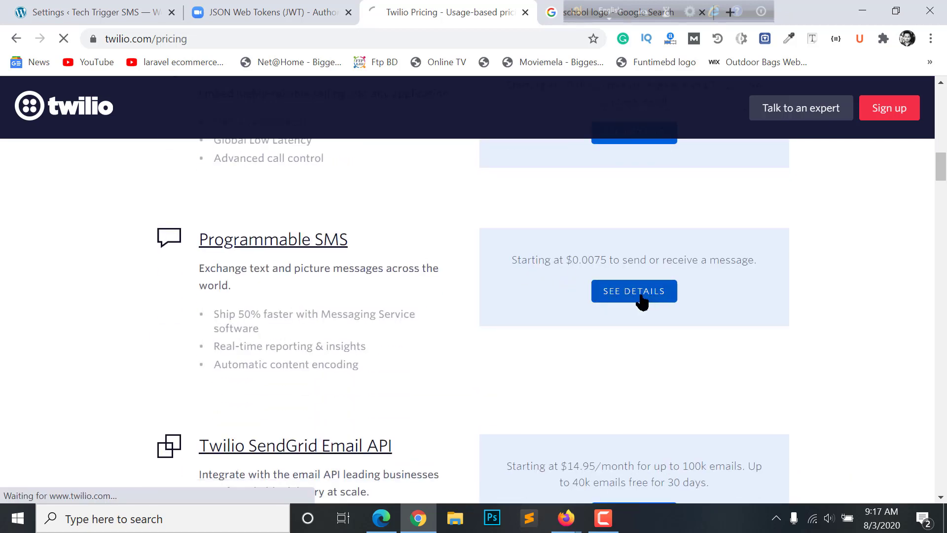
scroll(554, 301, "down", 2)
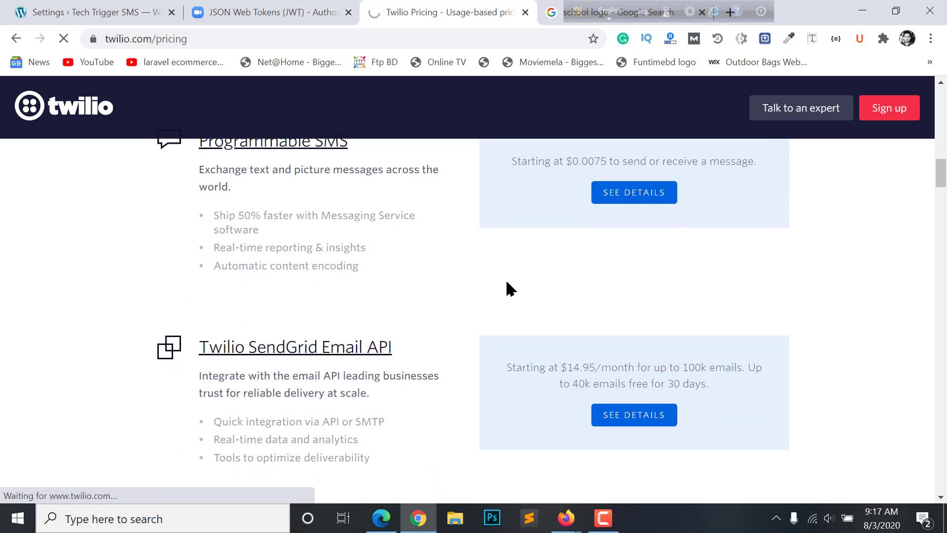
scroll(510, 288, "down", 2)
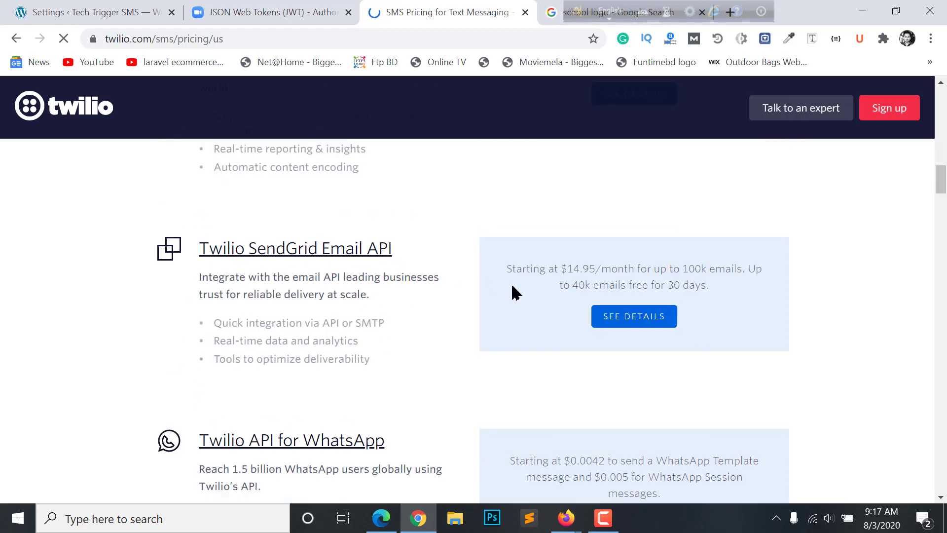
scroll(466, 276, "down", 5)
scroll(488, 173, "up", 4)
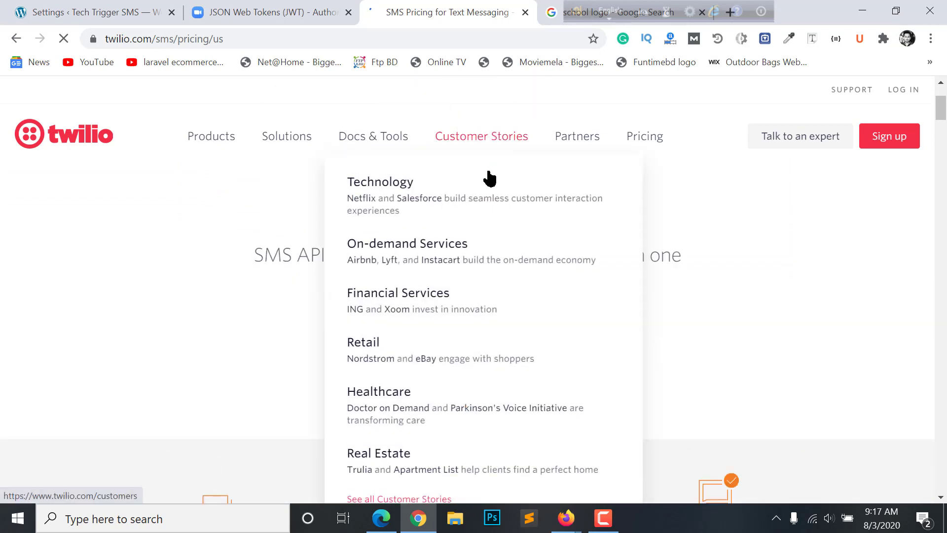
scroll(431, 270, "down", 4)
scroll(463, 227, "up", 1)
scroll(463, 298, "up", 1)
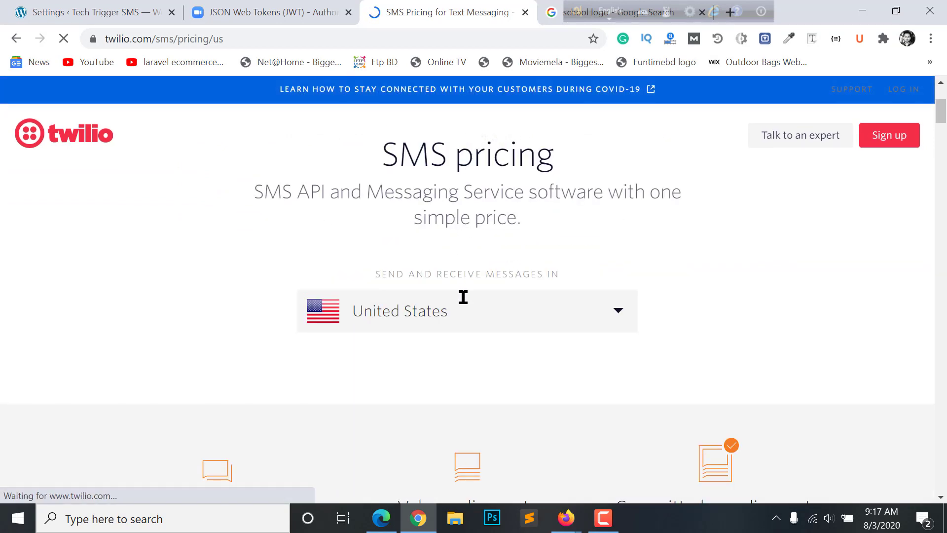
scroll(463, 317, "down", 4)
scroll(465, 235, "up", 5)
scroll(484, 241, "down", 3)
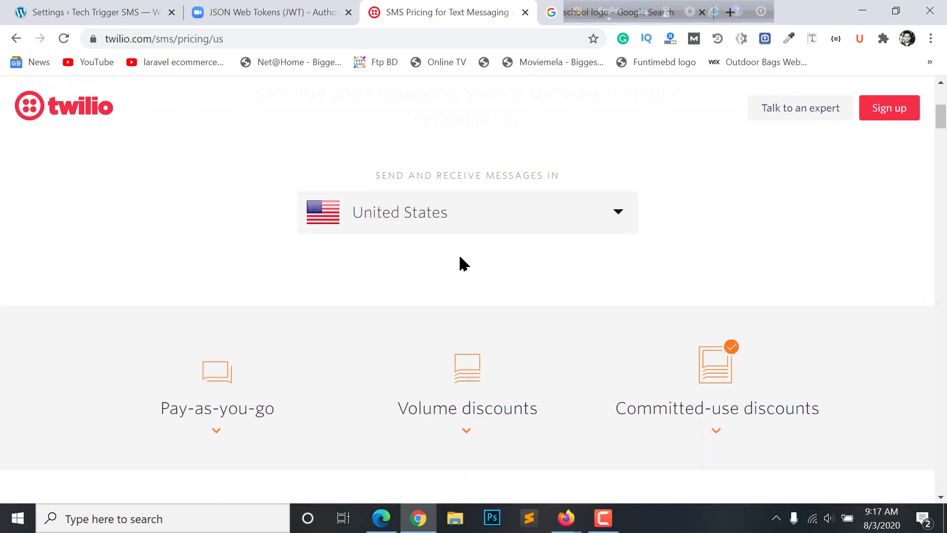
scroll(463, 264, "down", 4)
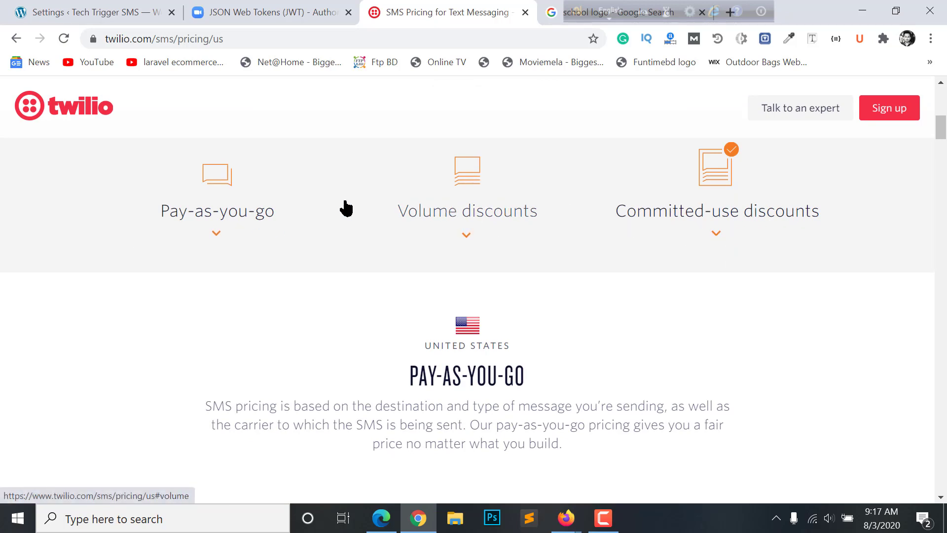
scroll(467, 203, "down", 4)
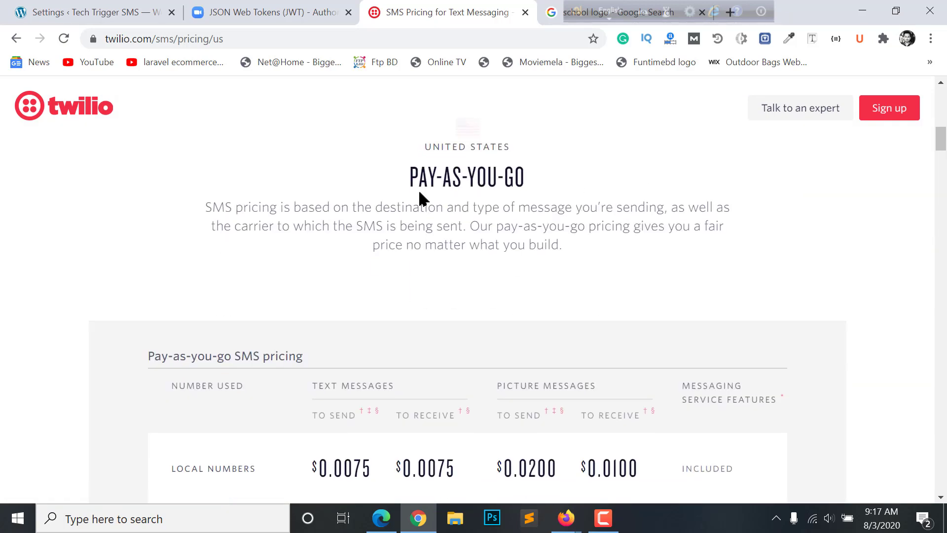
scroll(419, 197, "down", 15)
scroll(486, 273, "up", 2)
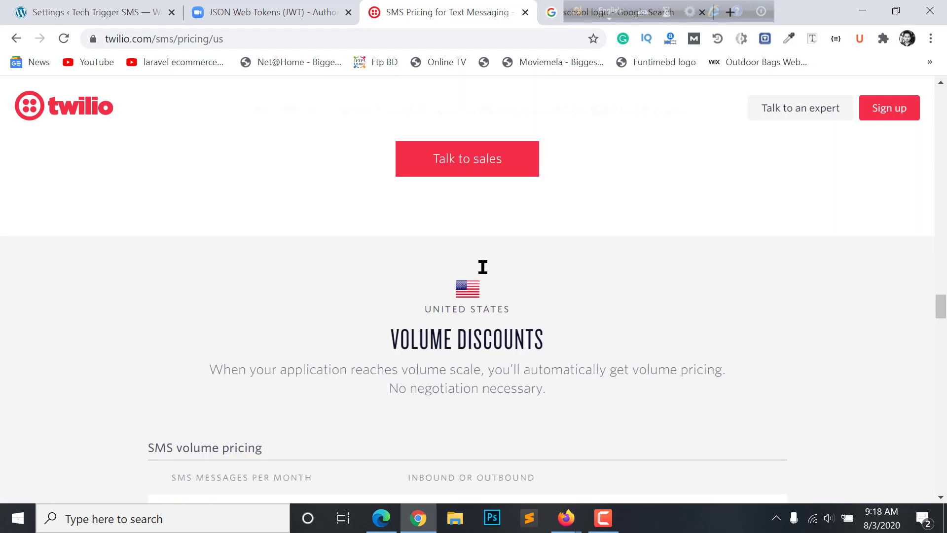
scroll(486, 273, "down", 2)
scroll(486, 272, "up", 8)
scroll(485, 272, "up", 2)
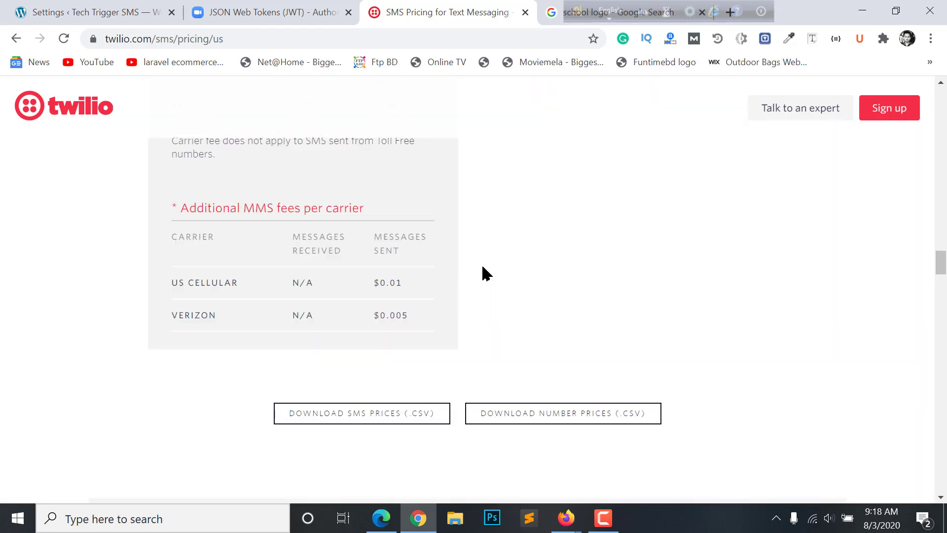
scroll(483, 271, "down", 5)
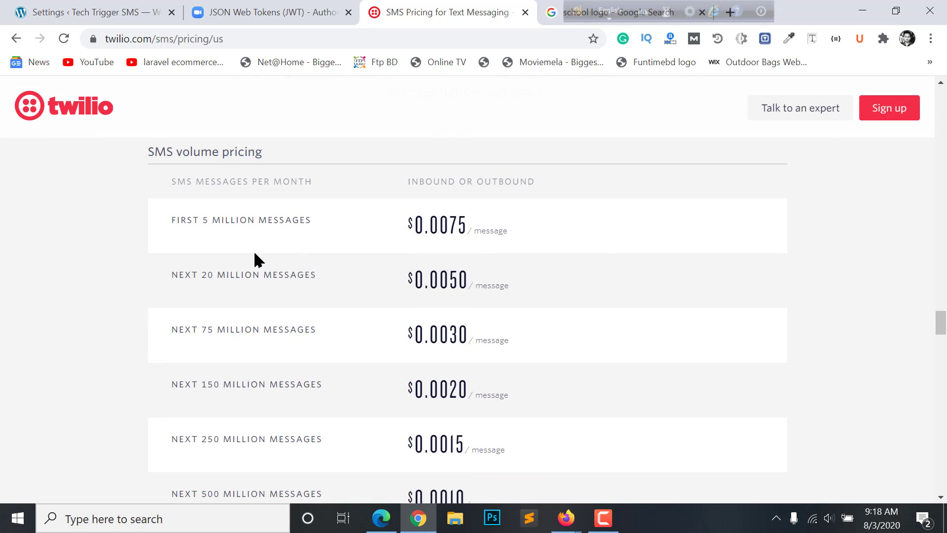
Highlight the US rate tier: first 5 million messages at $0.0075 per message
left_click_drag(163, 190, 319, 188)
left_click(347, 192)
left_click_drag(339, 220, 192, 222)
left_click(416, 225)
left_click_drag(402, 235, 533, 234)
left_click(533, 235)
scroll(490, 228, "down", 7)
scroll(469, 250, "up", 3)
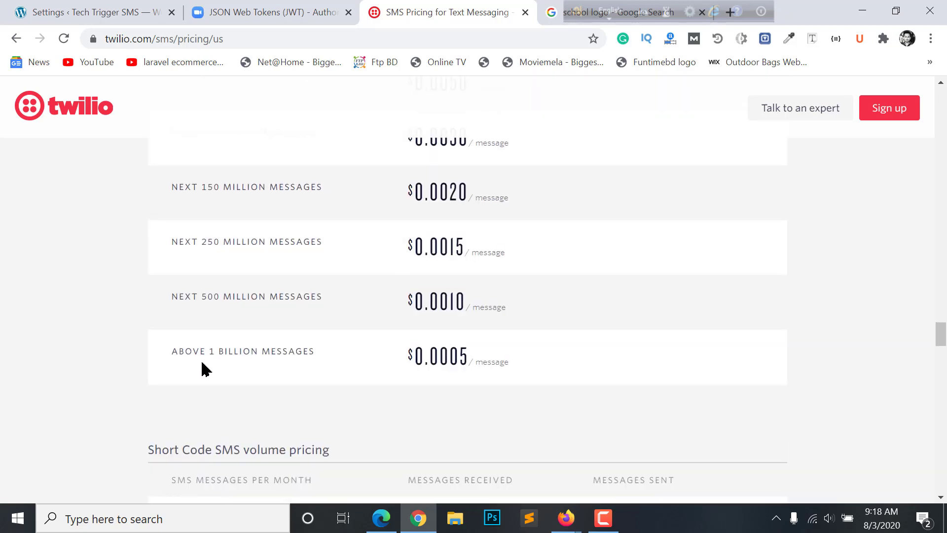
scroll(203, 368, "down", 6)
scroll(386, 360, "down", 3)
scroll(459, 332, "up", 20)
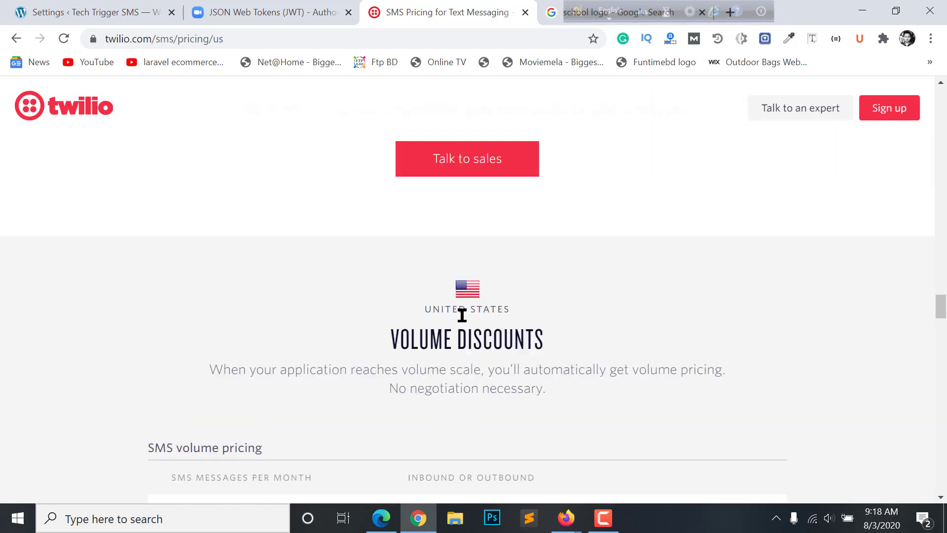
scroll(470, 320, "up", 10)
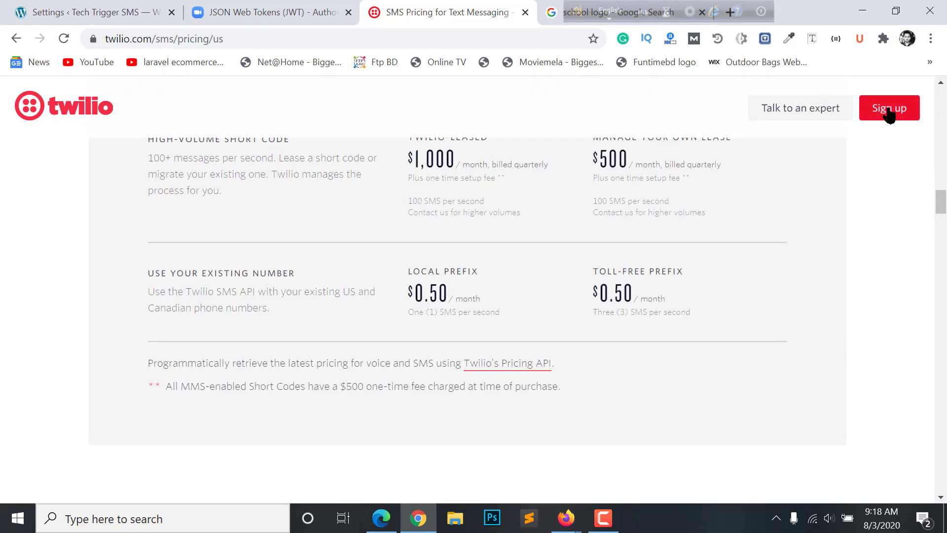
scroll(332, 302, "down", 10)
scroll(672, 282, "up", 8)
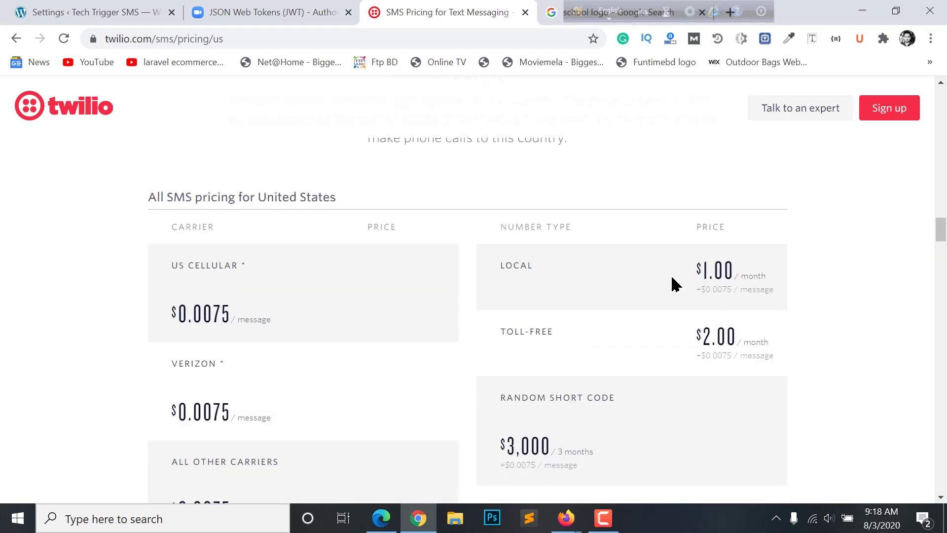
scroll(427, 388, "up", 10)
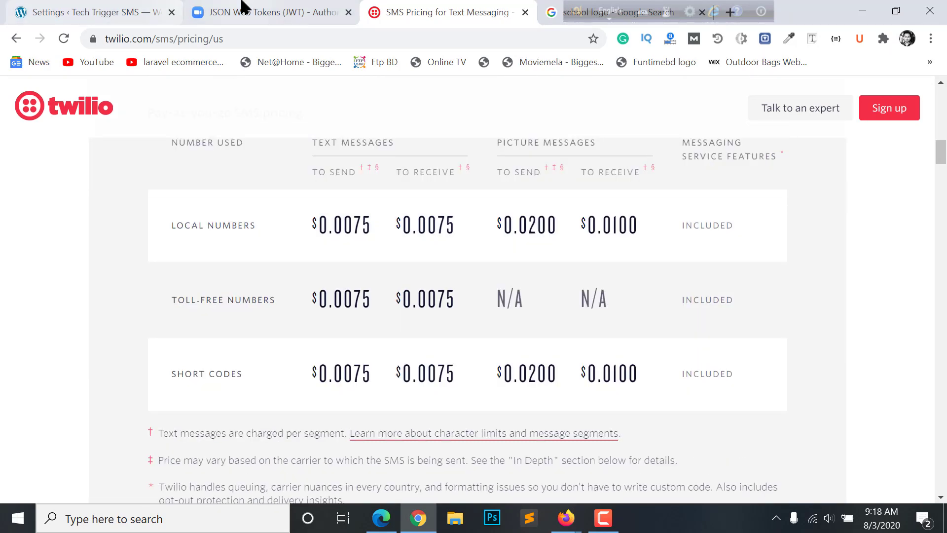
Glance at the Zoom JWT docs and SMS pricing again, then return to School Management settings
left_click(244, 10)
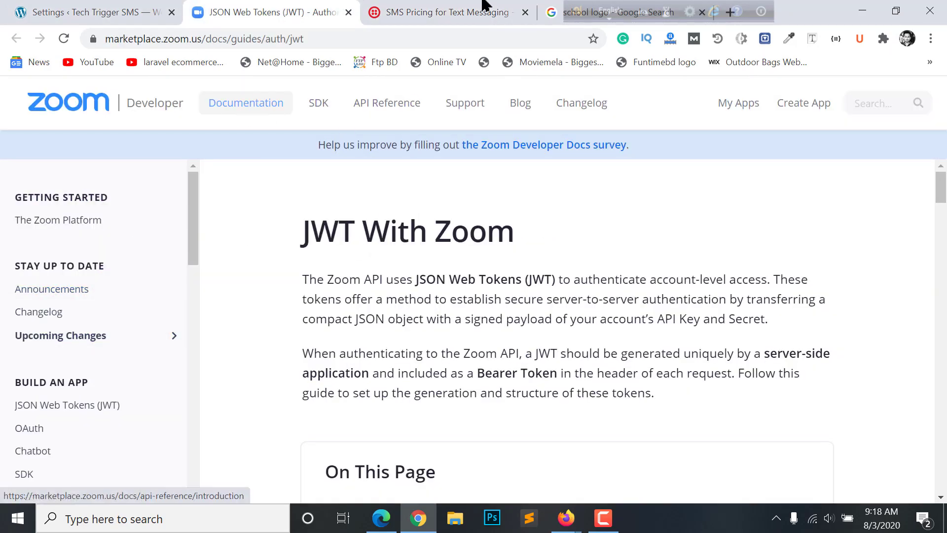
left_click(389, 12)
scroll(676, 266, "up", 5)
scroll(195, 229, "up", 8)
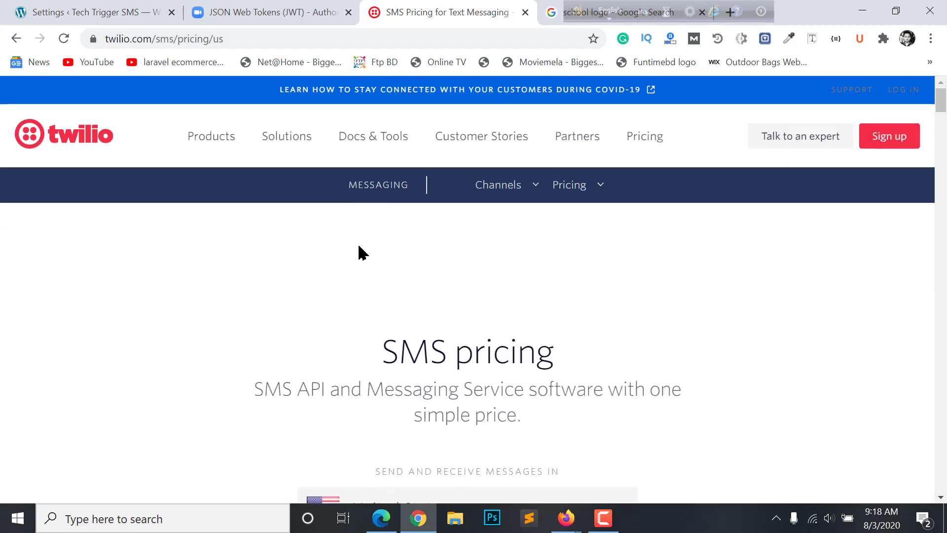
scroll(414, 251, "down", 3)
scroll(415, 252, "up", 5)
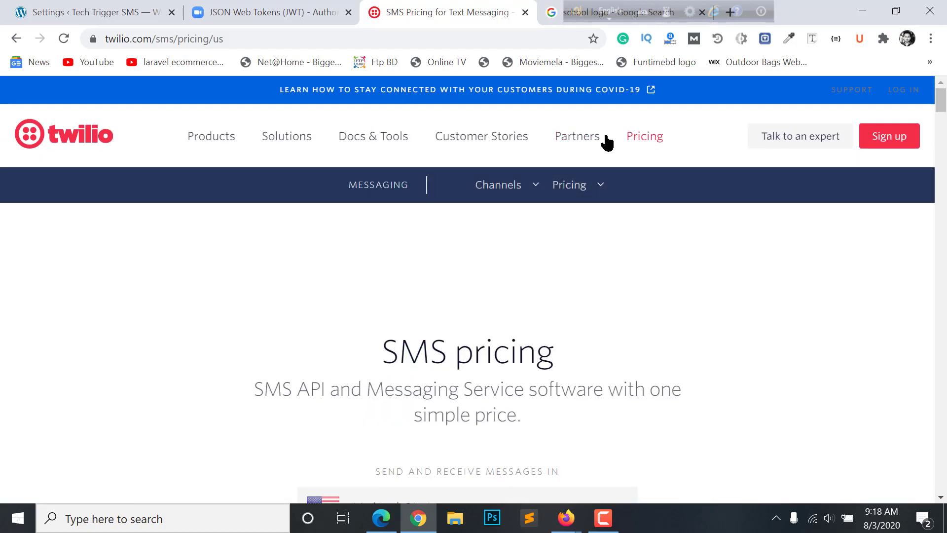
mouse_move(379, 145)
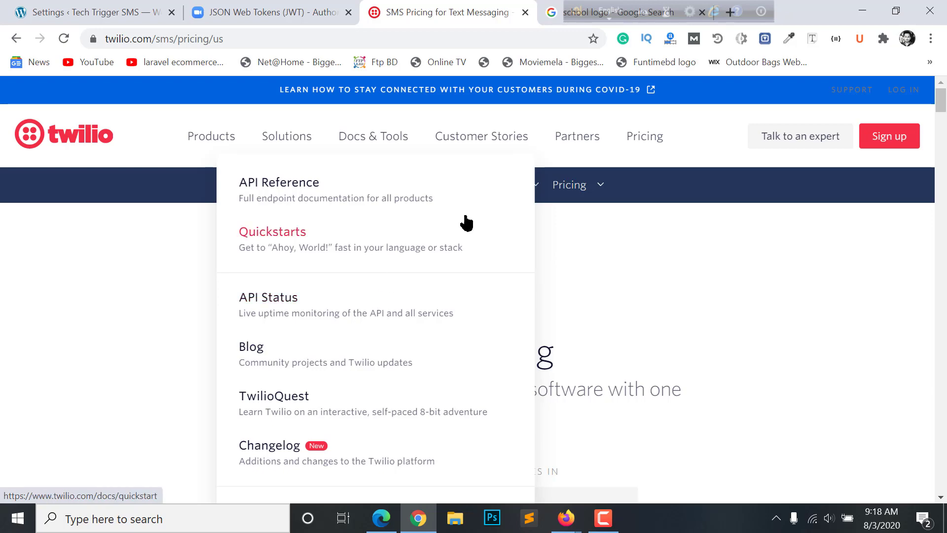
scroll(567, 304, "down", 3)
scroll(410, 212, "up", 3)
left_click(87, 11)
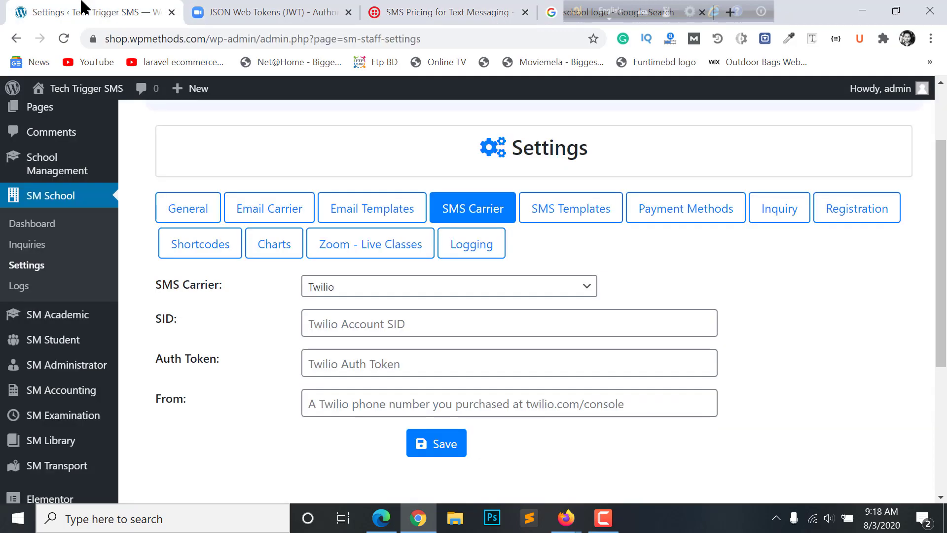
Keep Twilio as the SMS carrier and look over the SMS template settings
left_click(407, 295)
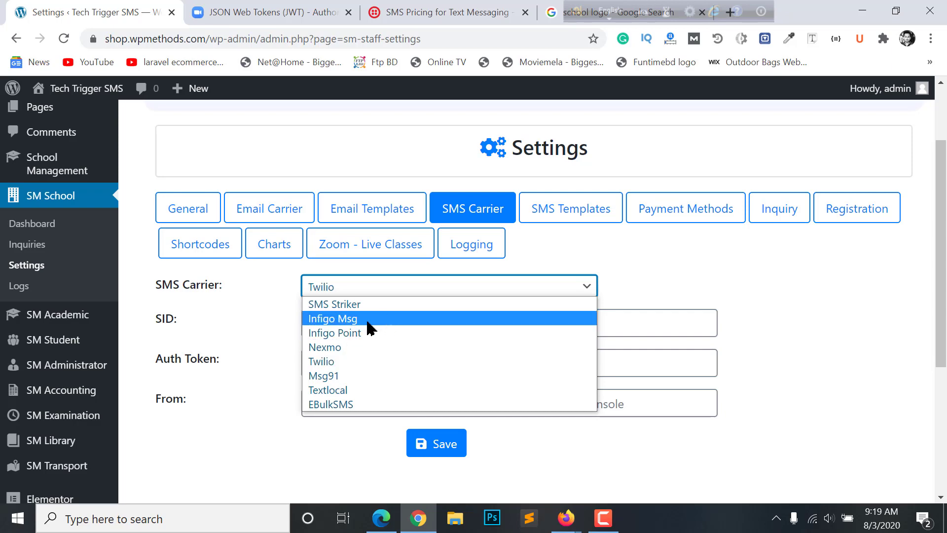
left_click(423, 3)
left_click(249, 7)
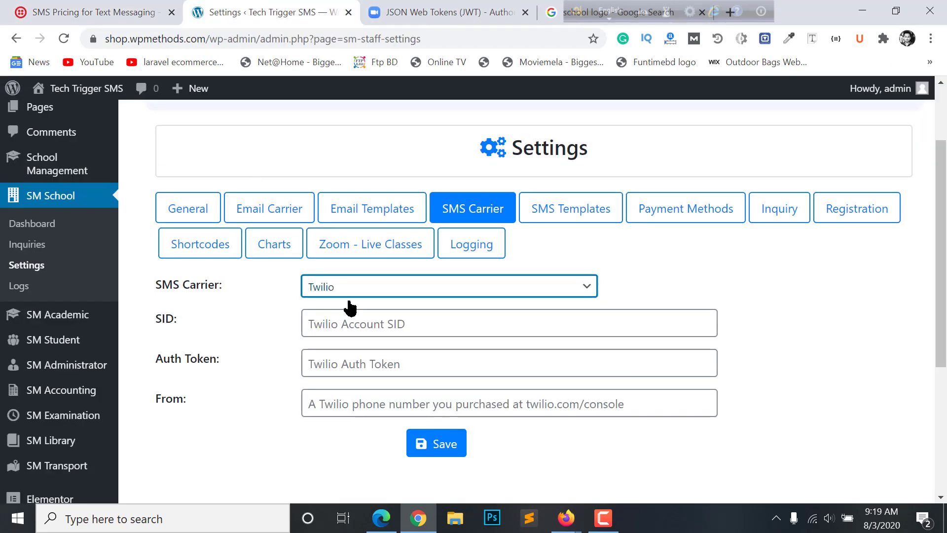
left_click(551, 213)
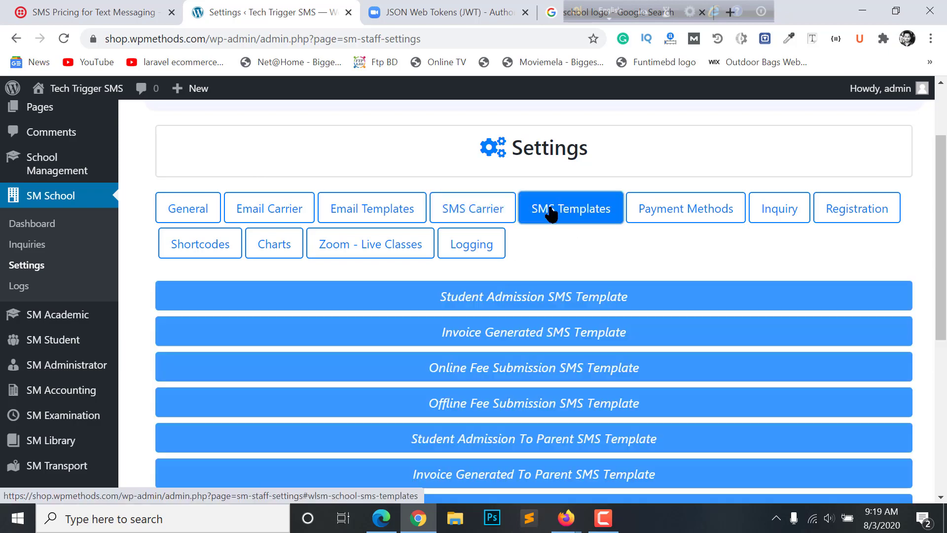
scroll(576, 213, "down", 2)
scroll(486, 240, "up", 3)
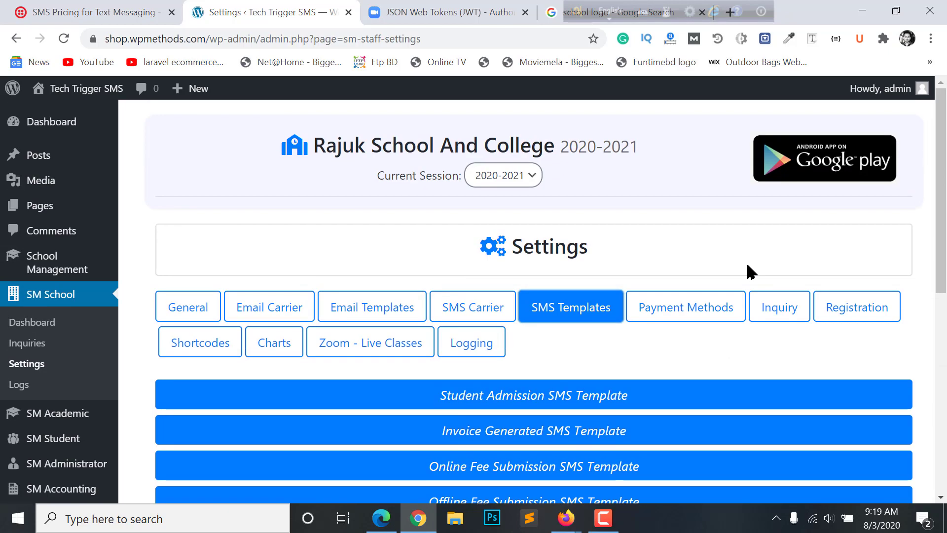
Open Payment Methods and scroll to the Stripe, PayPal, Razorpay, Paytm, Pesapal, Paystack and Bank Transfer sections
left_click(693, 308)
scroll(519, 200, "down", 4)
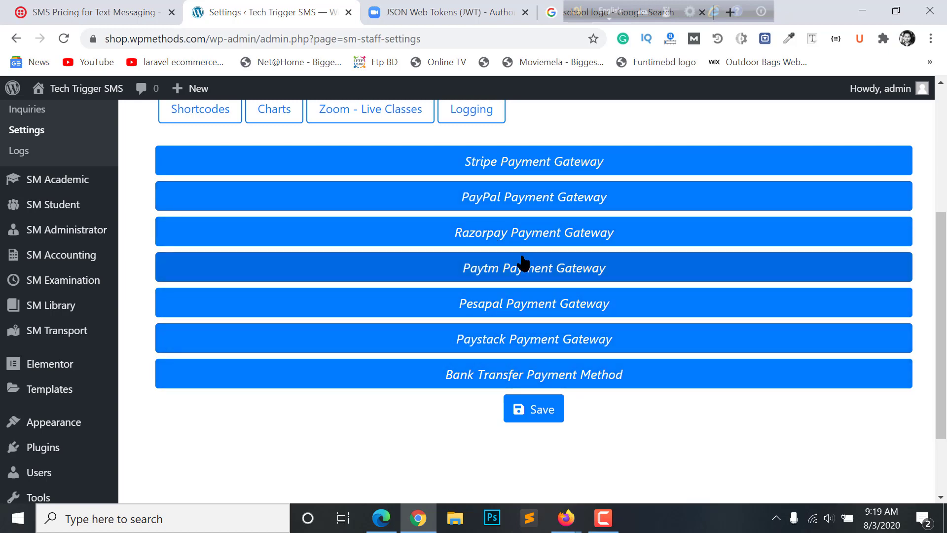
scroll(524, 281, "down", 2)
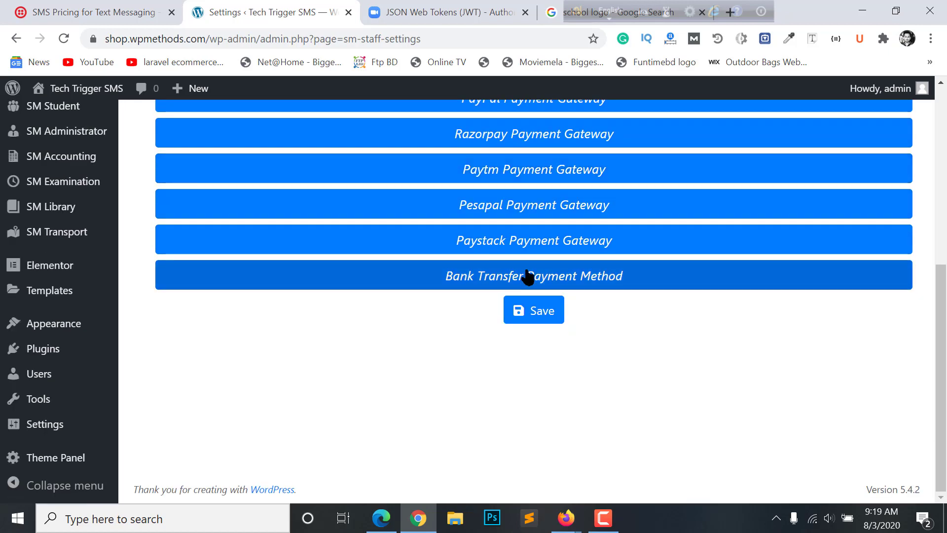
scroll(529, 276, "up", 4)
scroll(541, 294, "down", 4)
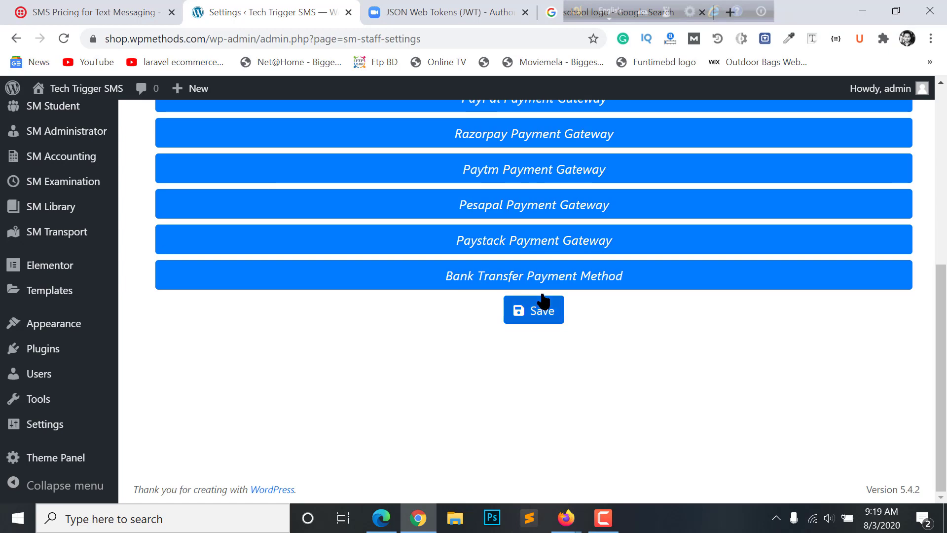
scroll(546, 296, "up", 4)
scroll(557, 293, "down", 4)
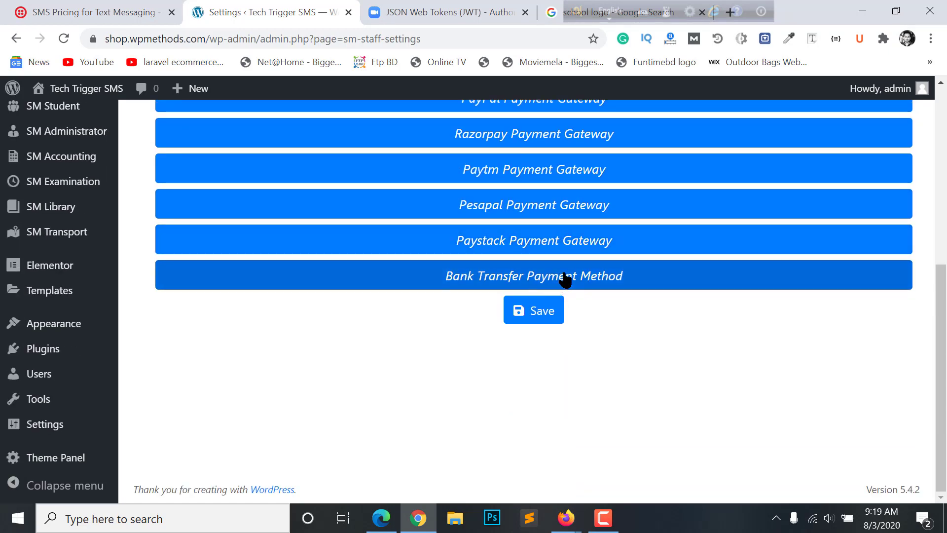
Enable Bank Transfer payment with branch code 3232323 and enter the bank account number
left_click(565, 279)
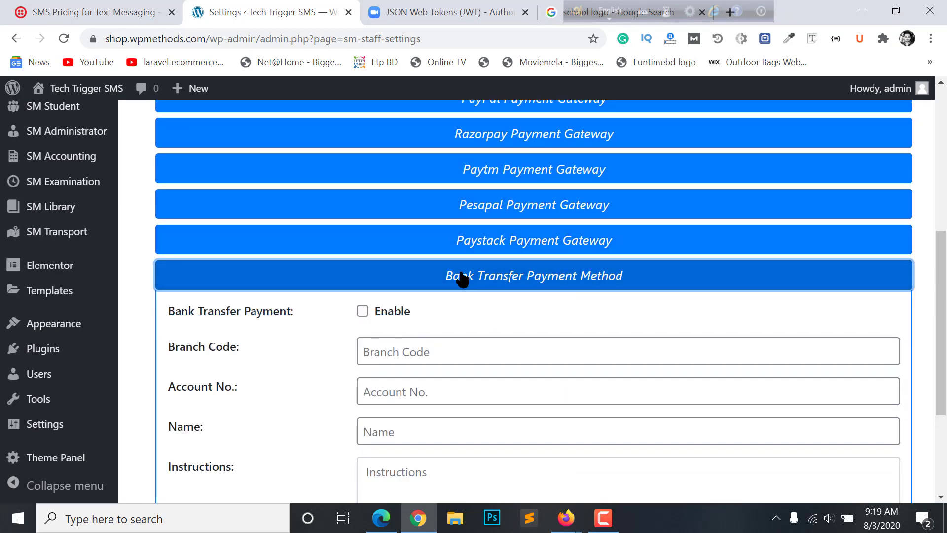
scroll(585, 286, "down", 3)
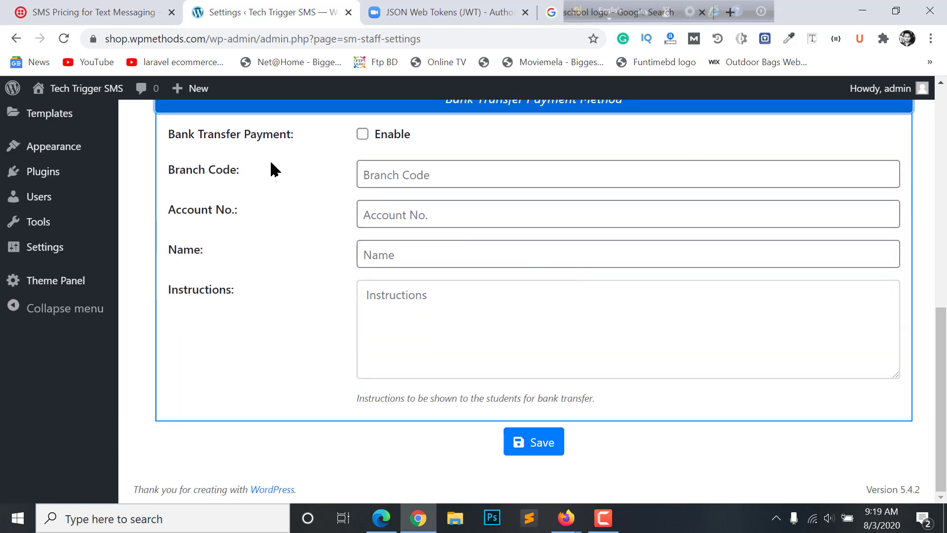
left_click(365, 138)
left_click(387, 176)
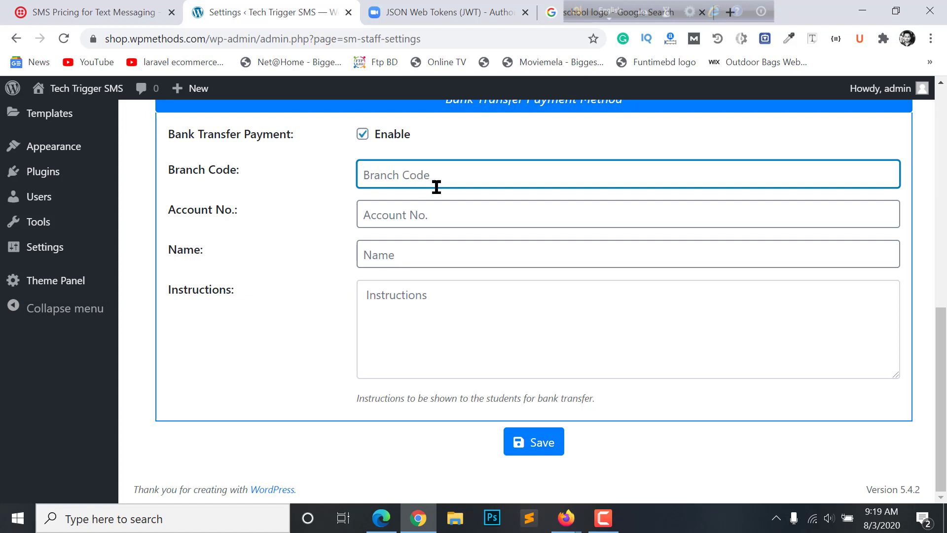
type("3232323")
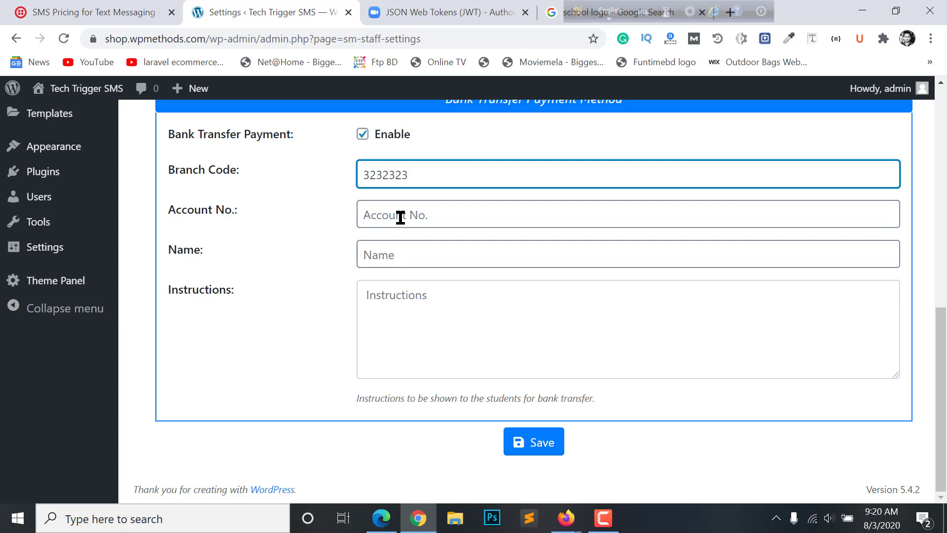
left_click(401, 218)
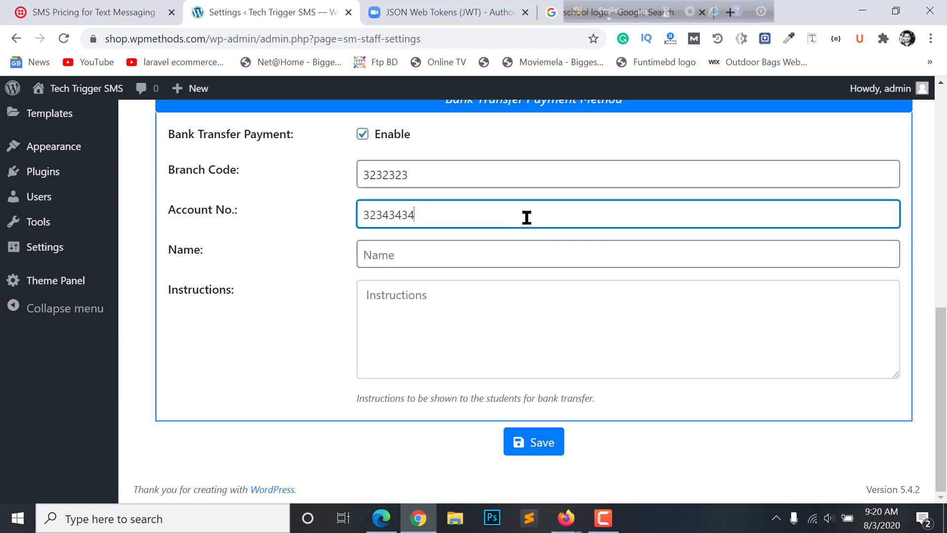
Fill in the account holder's name and save the payment settings
left_click(411, 258)
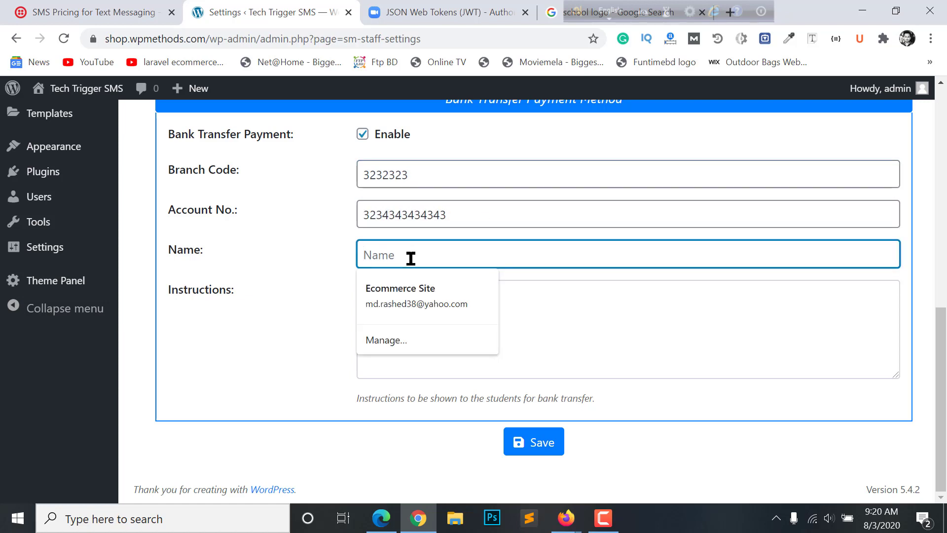
type("R")
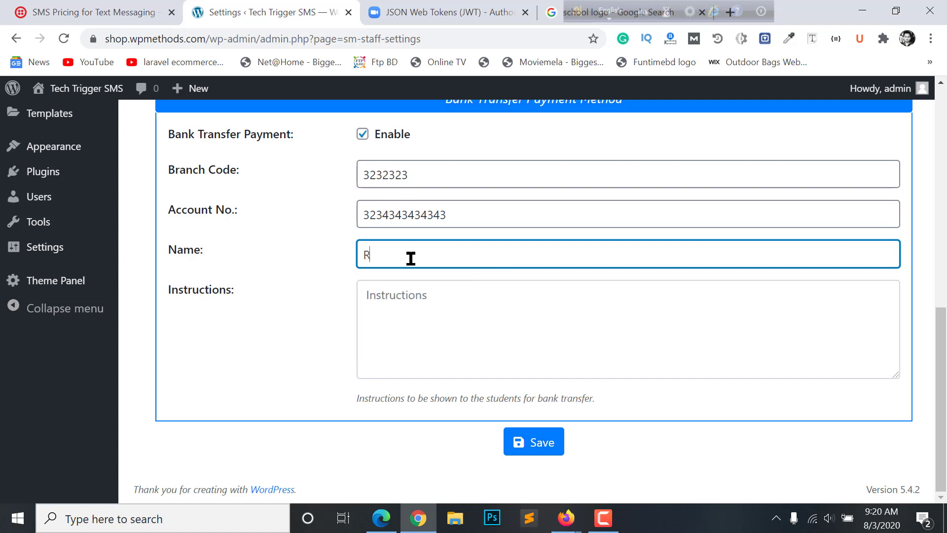
type("R")
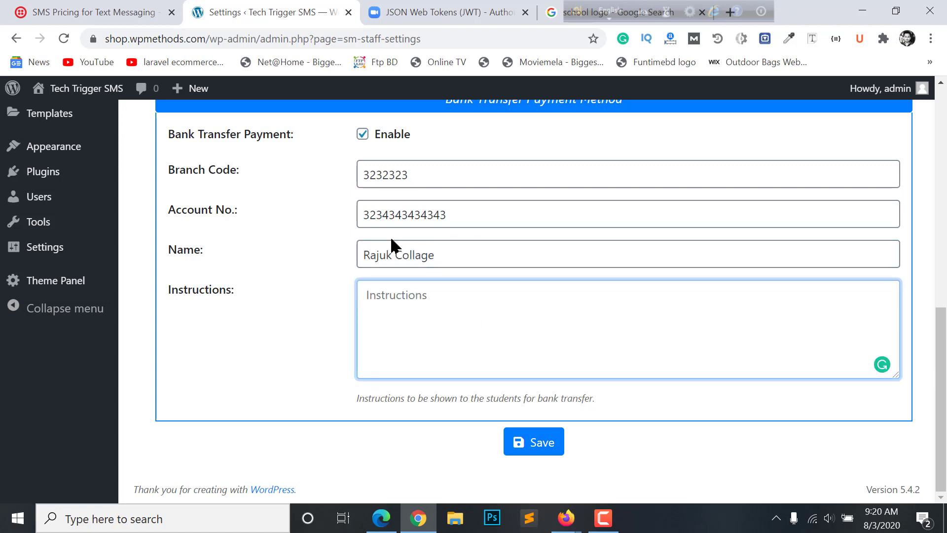
left_click(392, 250)
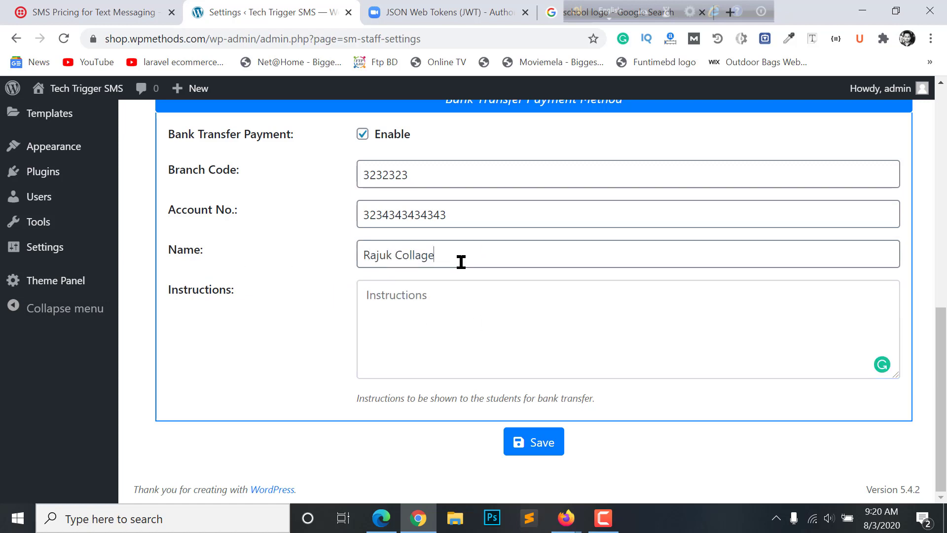
left_click(472, 315)
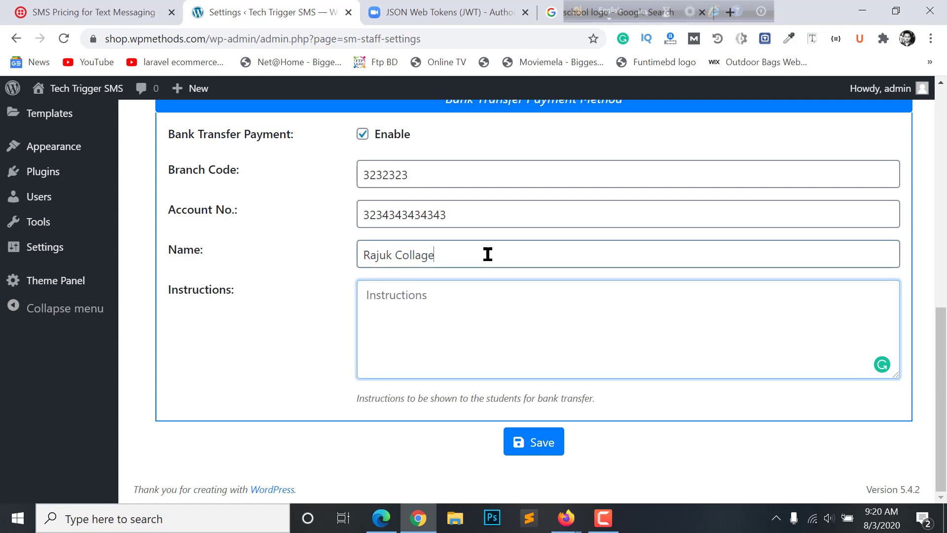
left_click_drag(486, 254, 353, 257)
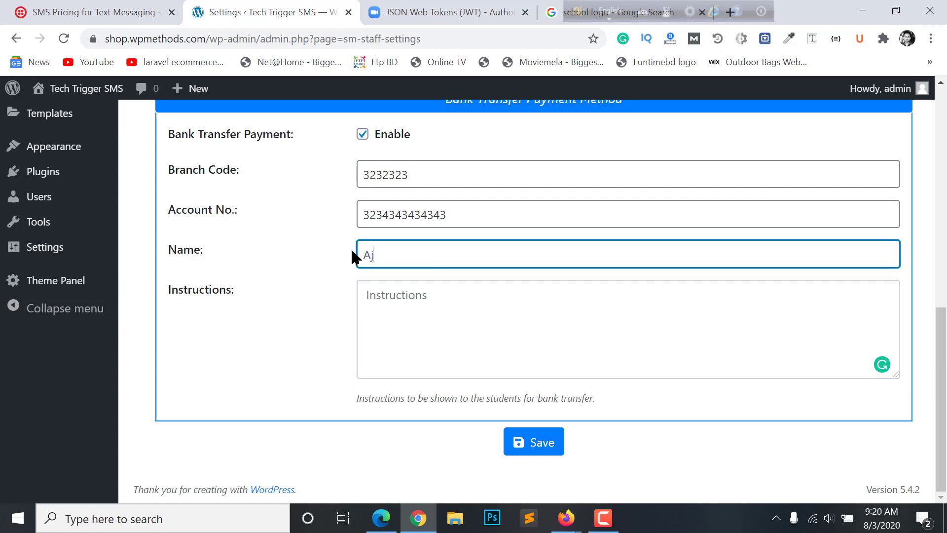
left_click(461, 309)
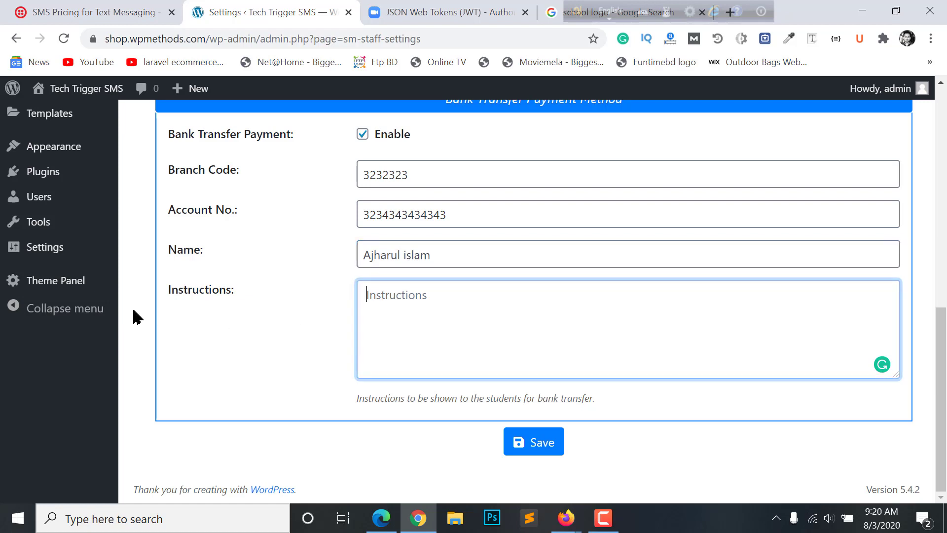
left_click(528, 431)
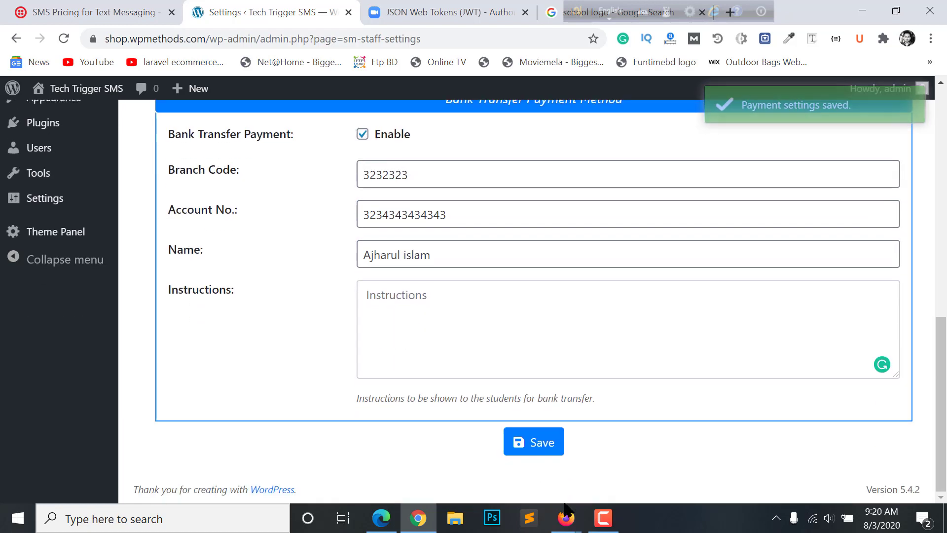
In the Firefox student portal, view Payment History, which shows no payment found
mouse_move(566, 508)
left_click(628, 475)
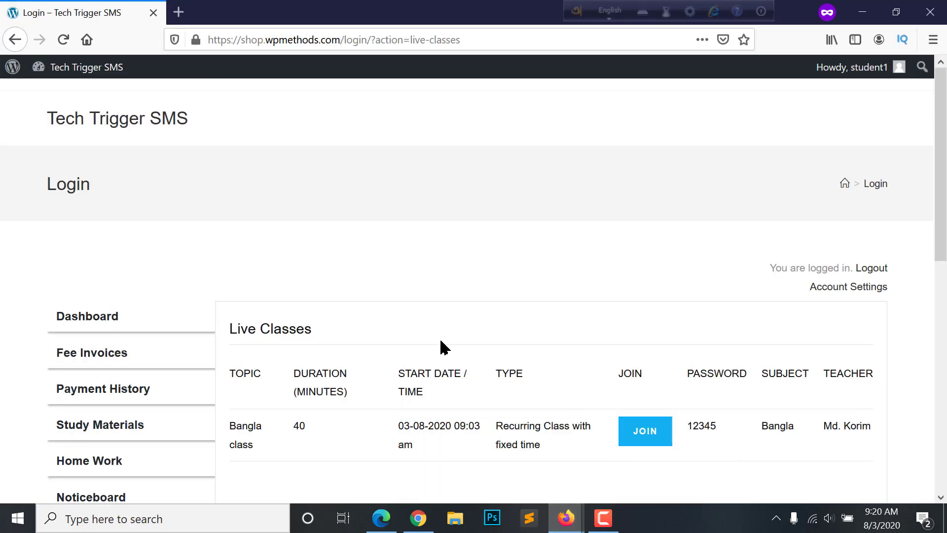
scroll(307, 387, "down", 6)
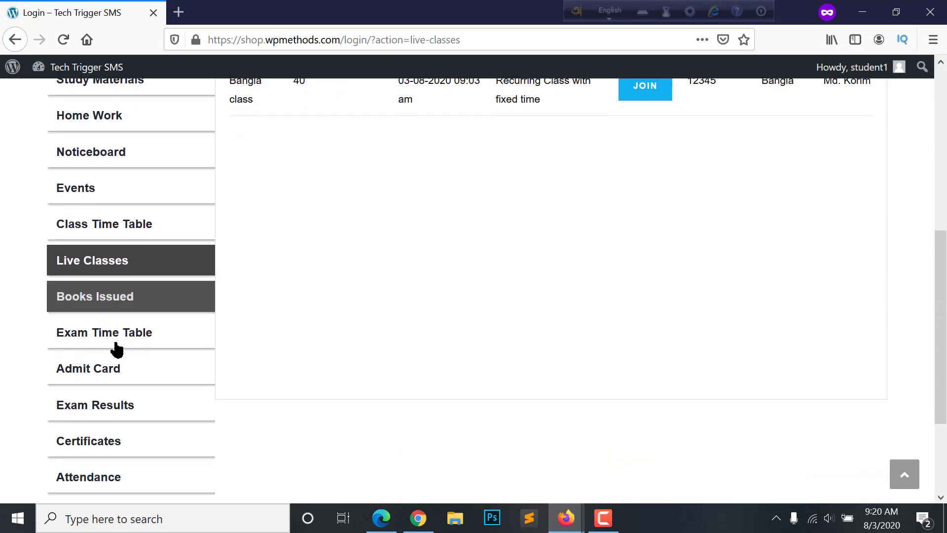
scroll(120, 355, "down", 2)
scroll(116, 324, "up", 2)
scroll(102, 363, "down", 2)
scroll(104, 349, "up", 1)
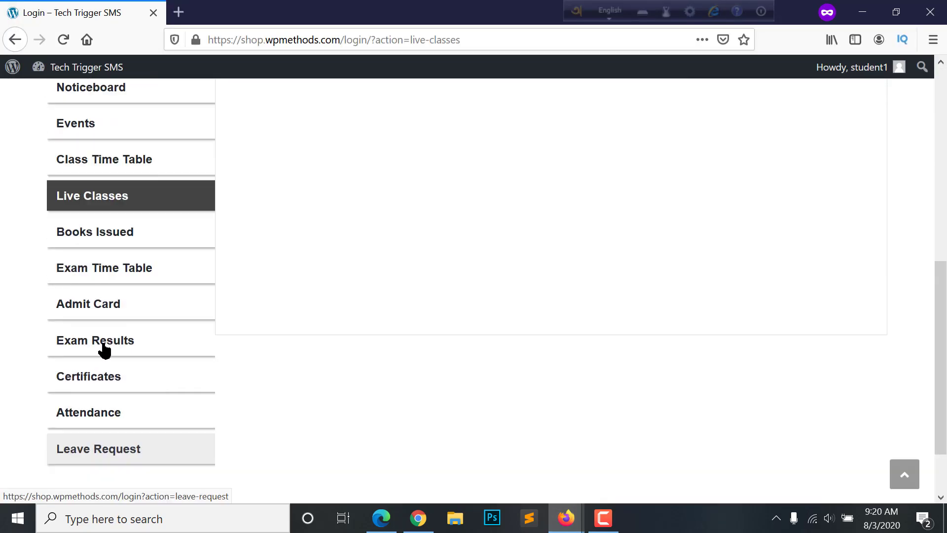
scroll(101, 212, "up", 4)
scroll(104, 173, "up", 1)
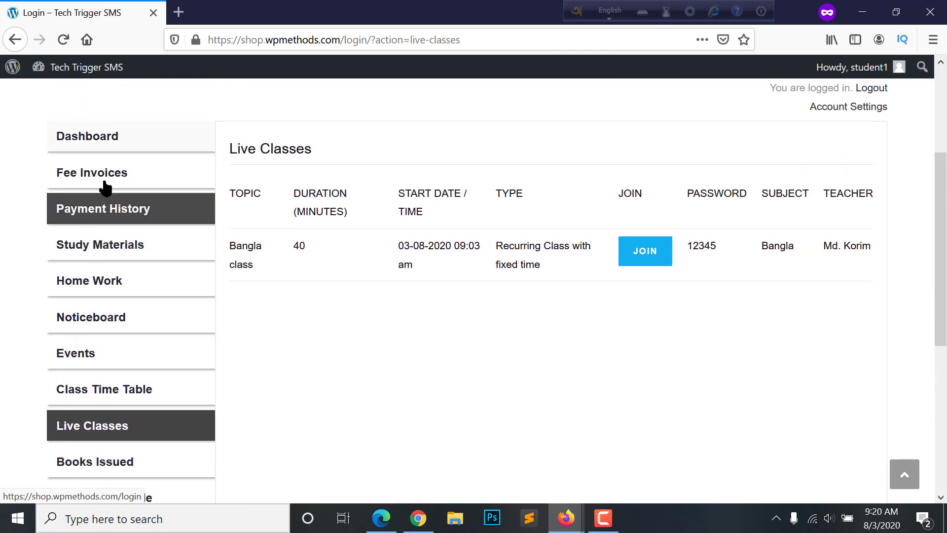
left_click(107, 208)
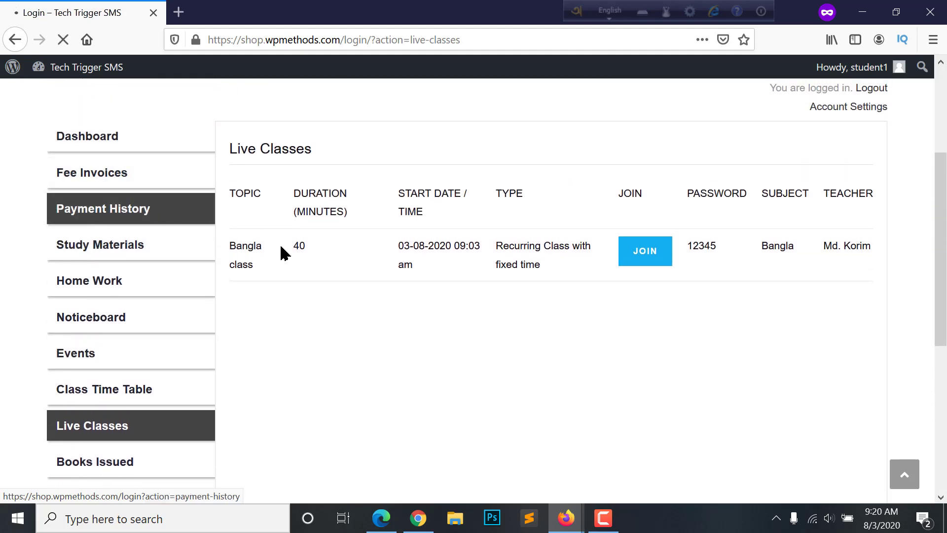
Review the student's Fee Invoices page, which reports no pending fee
left_click(74, 306)
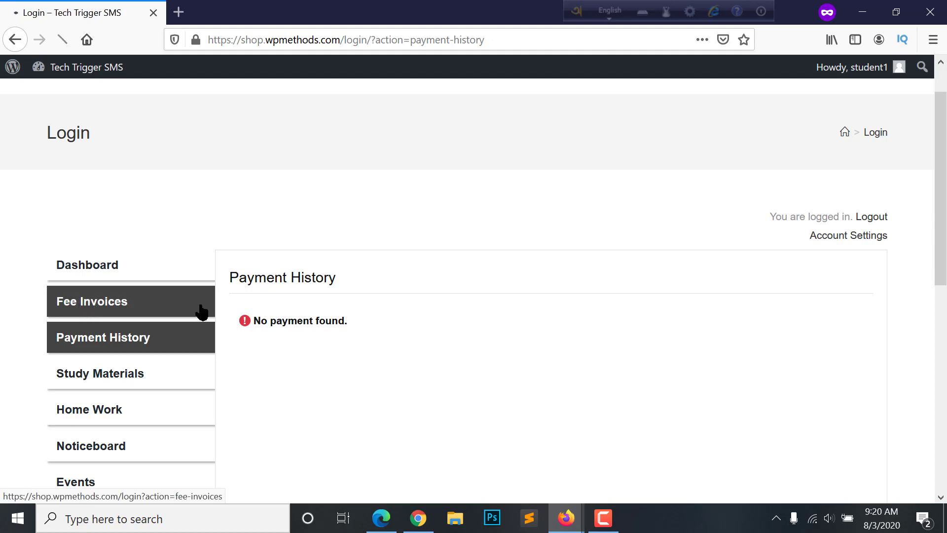
scroll(317, 301, "down", 5)
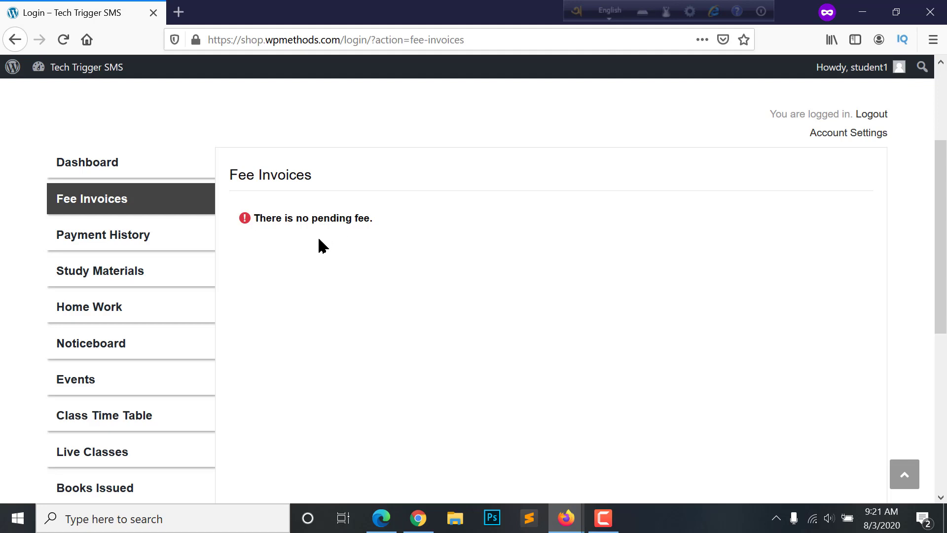
scroll(317, 245, "up", 2)
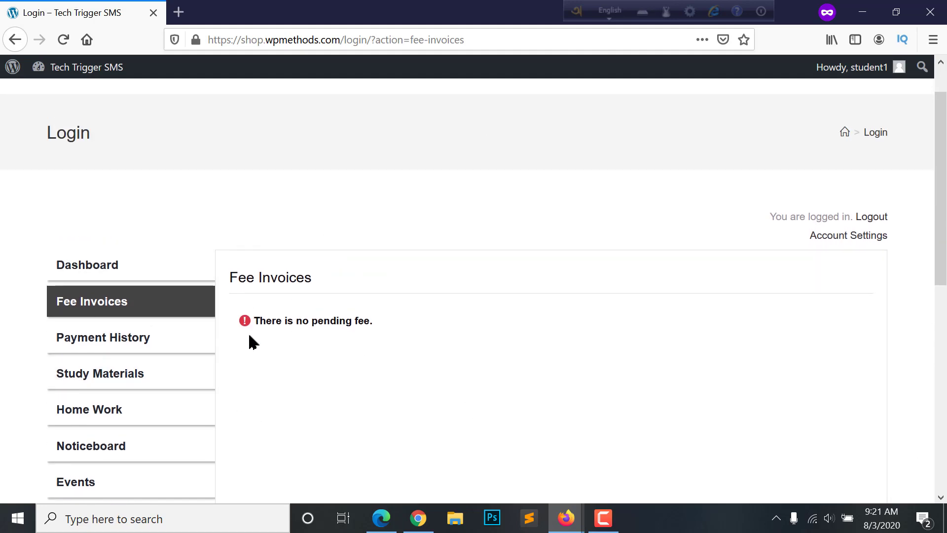
scroll(294, 320, "down", 2)
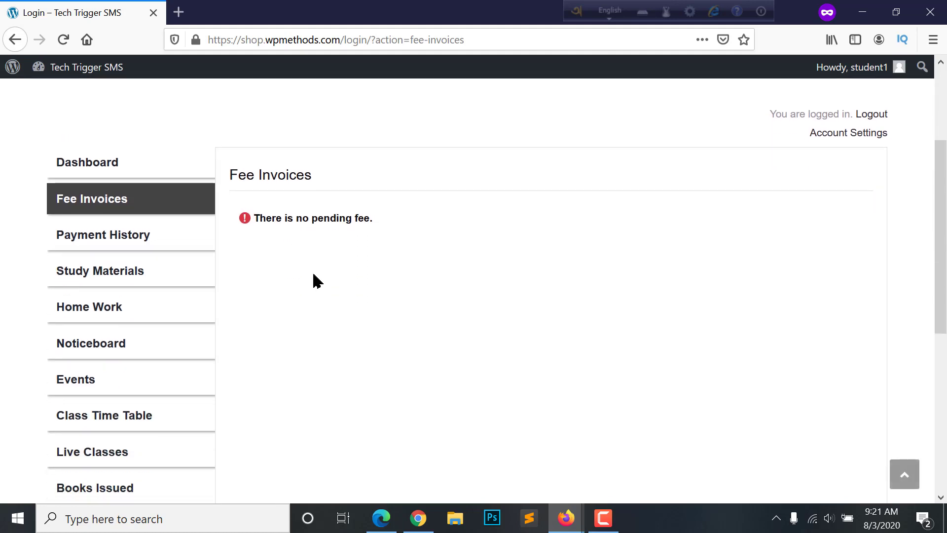
scroll(317, 282, "up", 2)
scroll(362, 376, "down", 2)
scroll(395, 368, "up", 3)
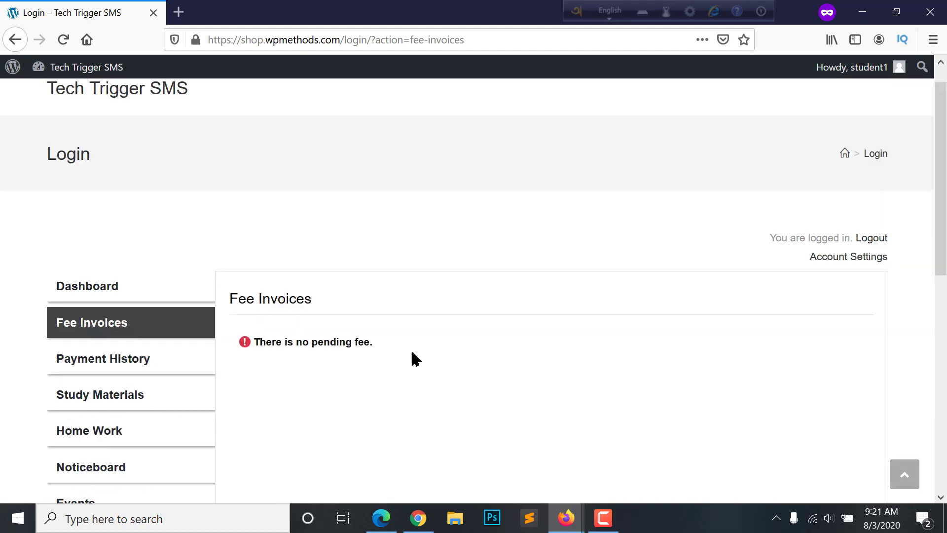
scroll(414, 348, "down", 1)
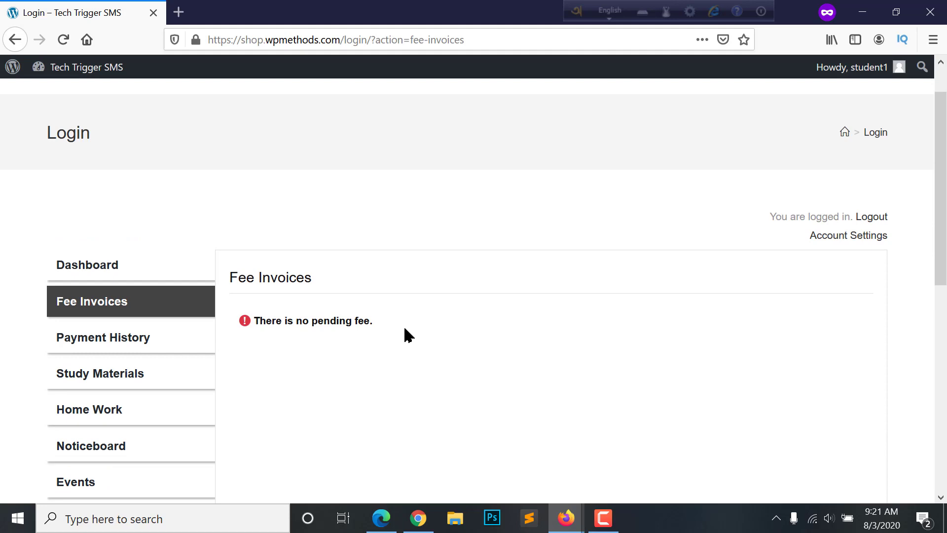